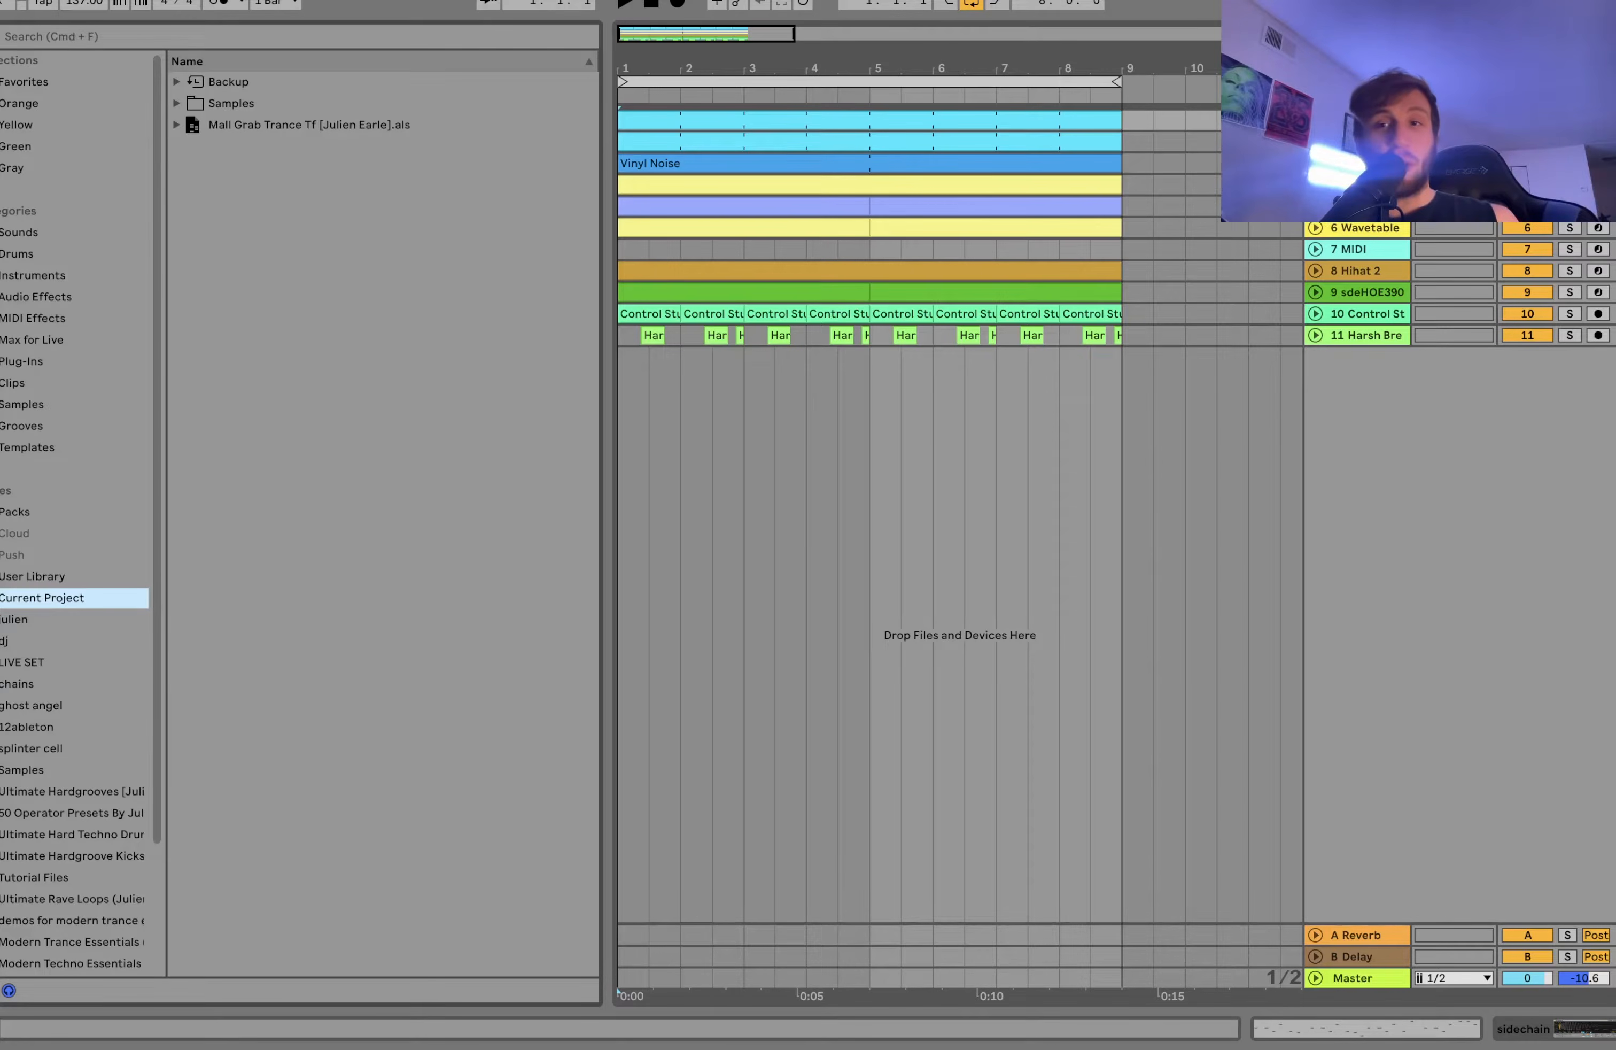
- Solo the second track (909 kick 17), play it, expand it and show its device chain
left_click(1569, 141)
key("space")
left_click(1316, 142)
double_click(1360, 142)
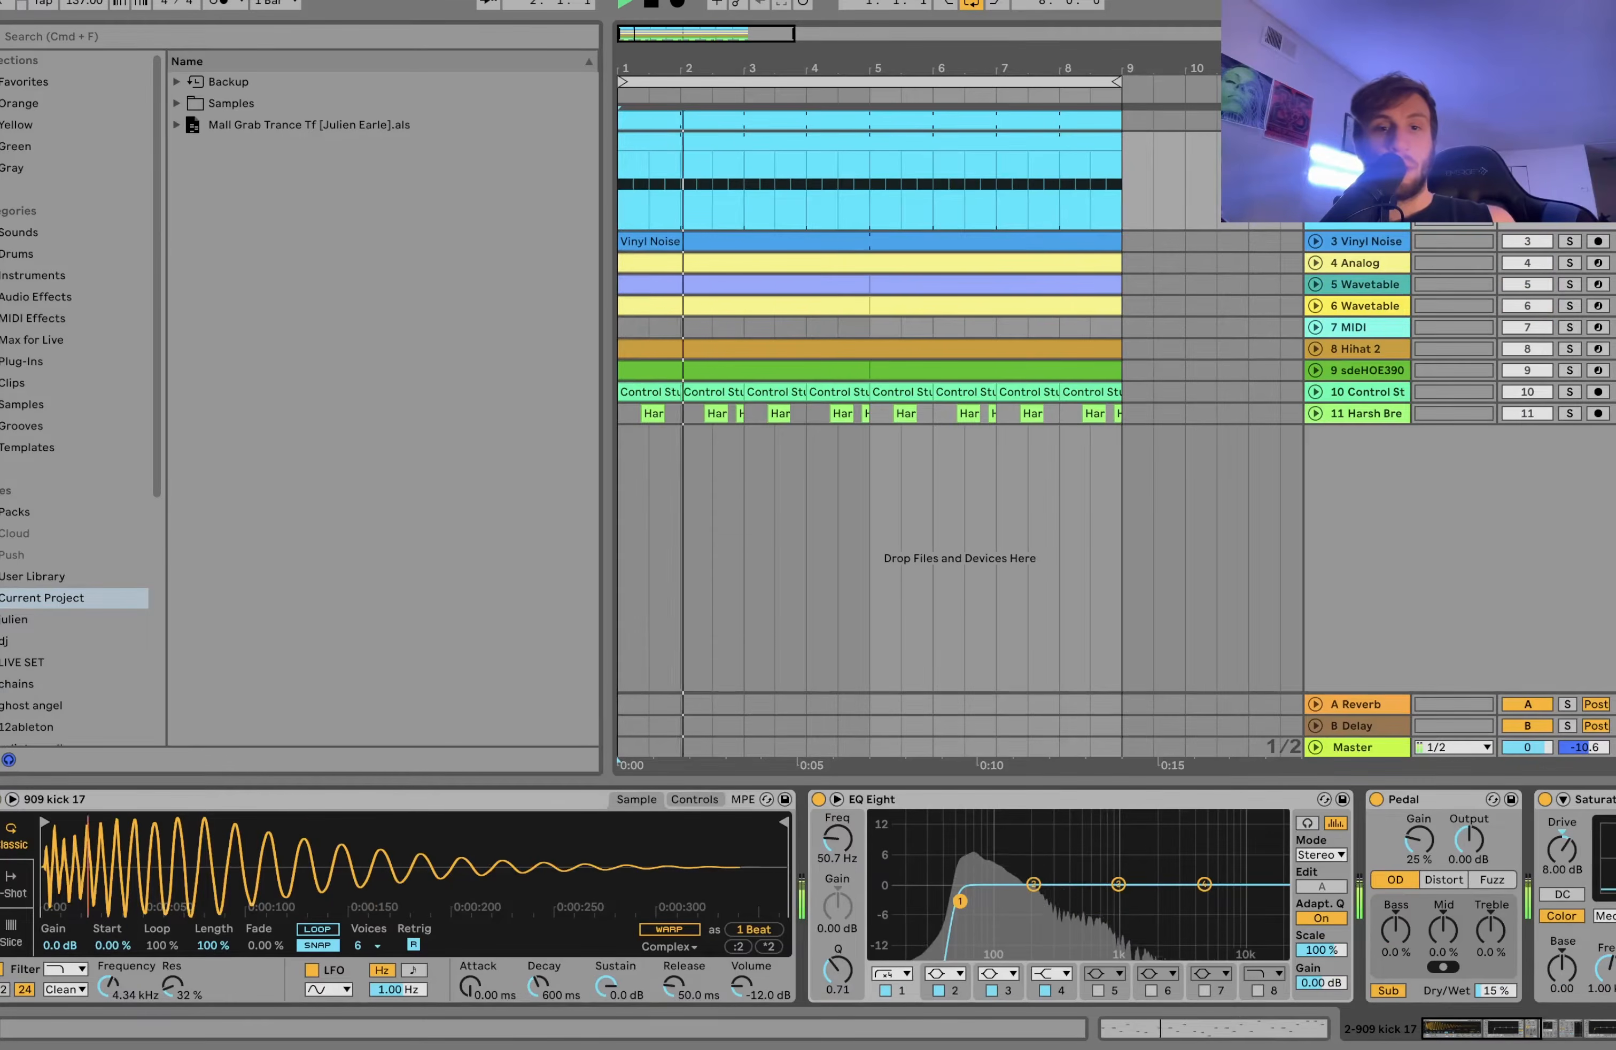
- Switch off all five kick effects from the first EQ Eight to the last EQ Eight, and play the dry kick
left_click(972, 801)
scroll(981, 799, "right", 10)
left_click(1163, 796, "shift")
scroll(1167, 795, "right", 1)
scroll(1166, 795, "left", 4)
left_click(1433, 800)
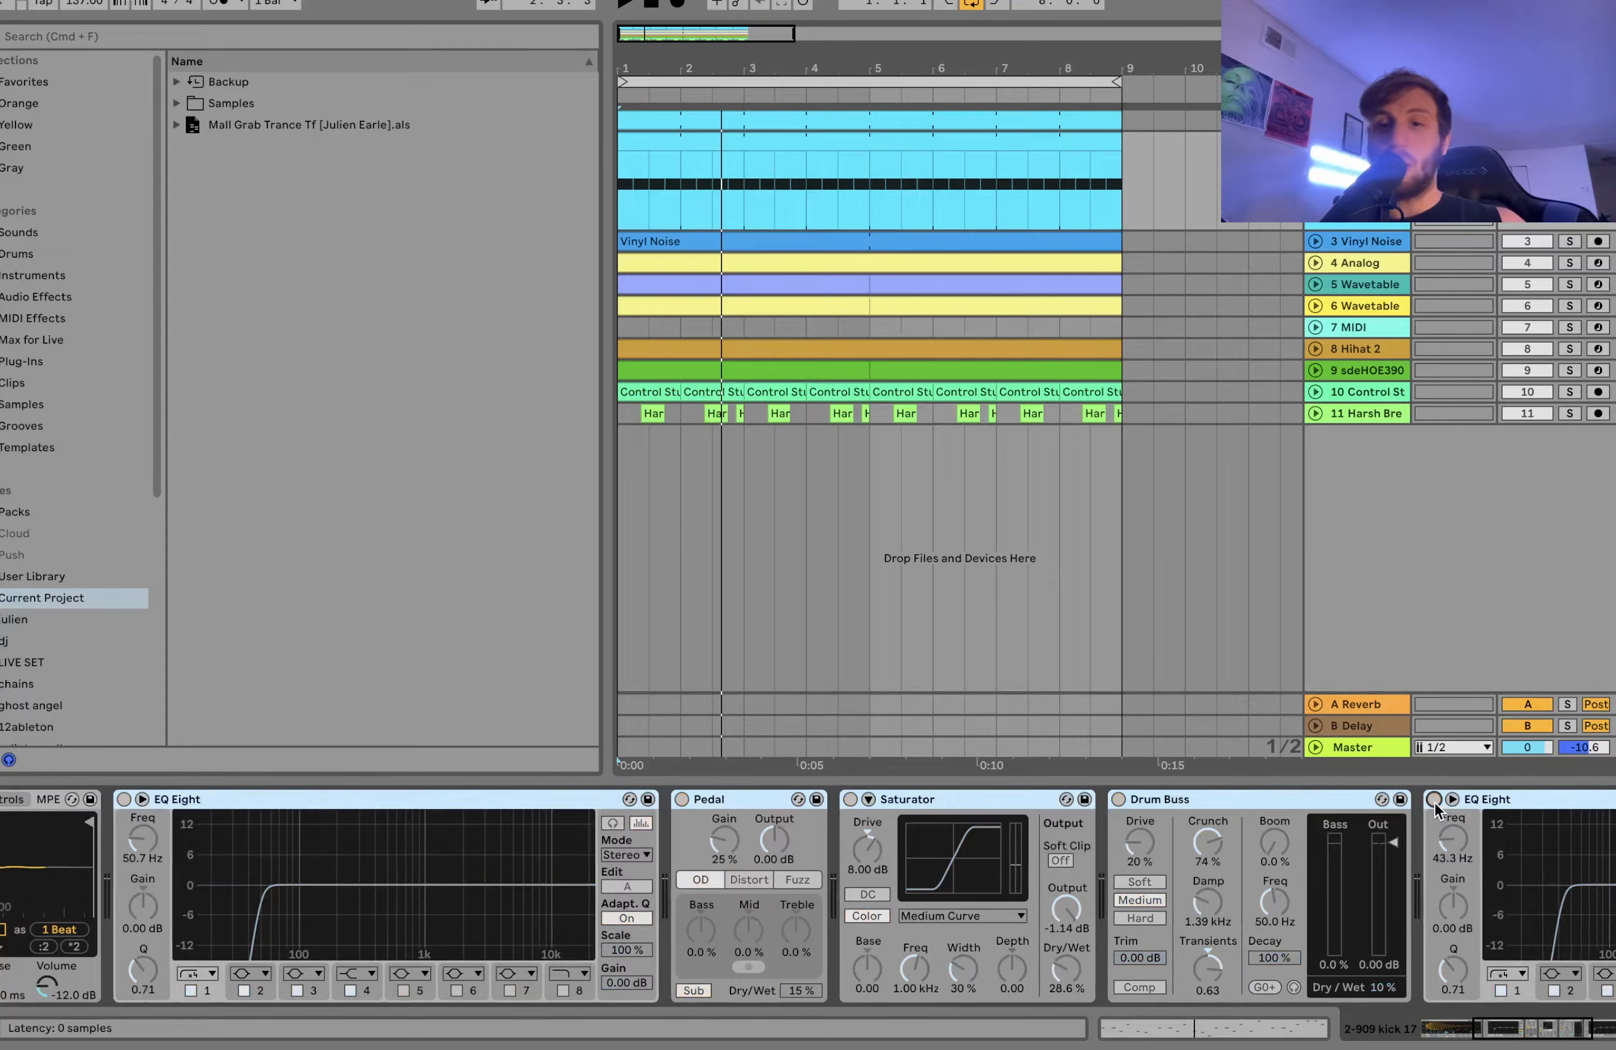
key("space")
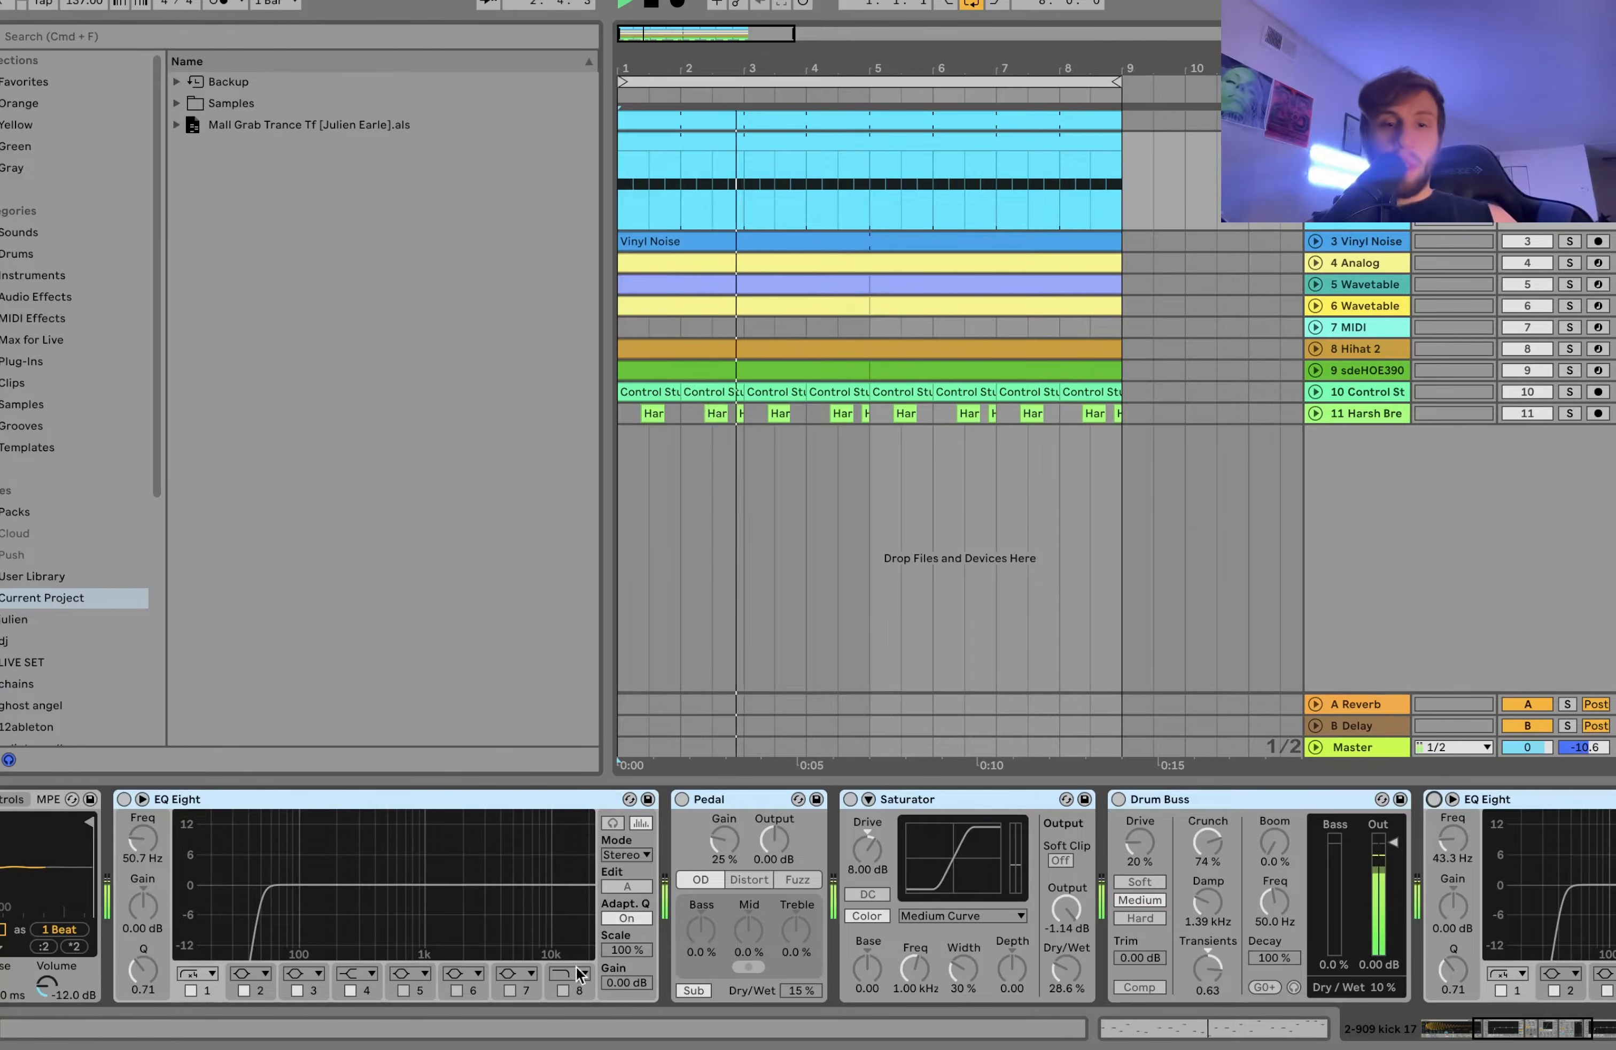
- Turn the kick's first EQ Eight back on and play the kick through it
left_click(549, 800)
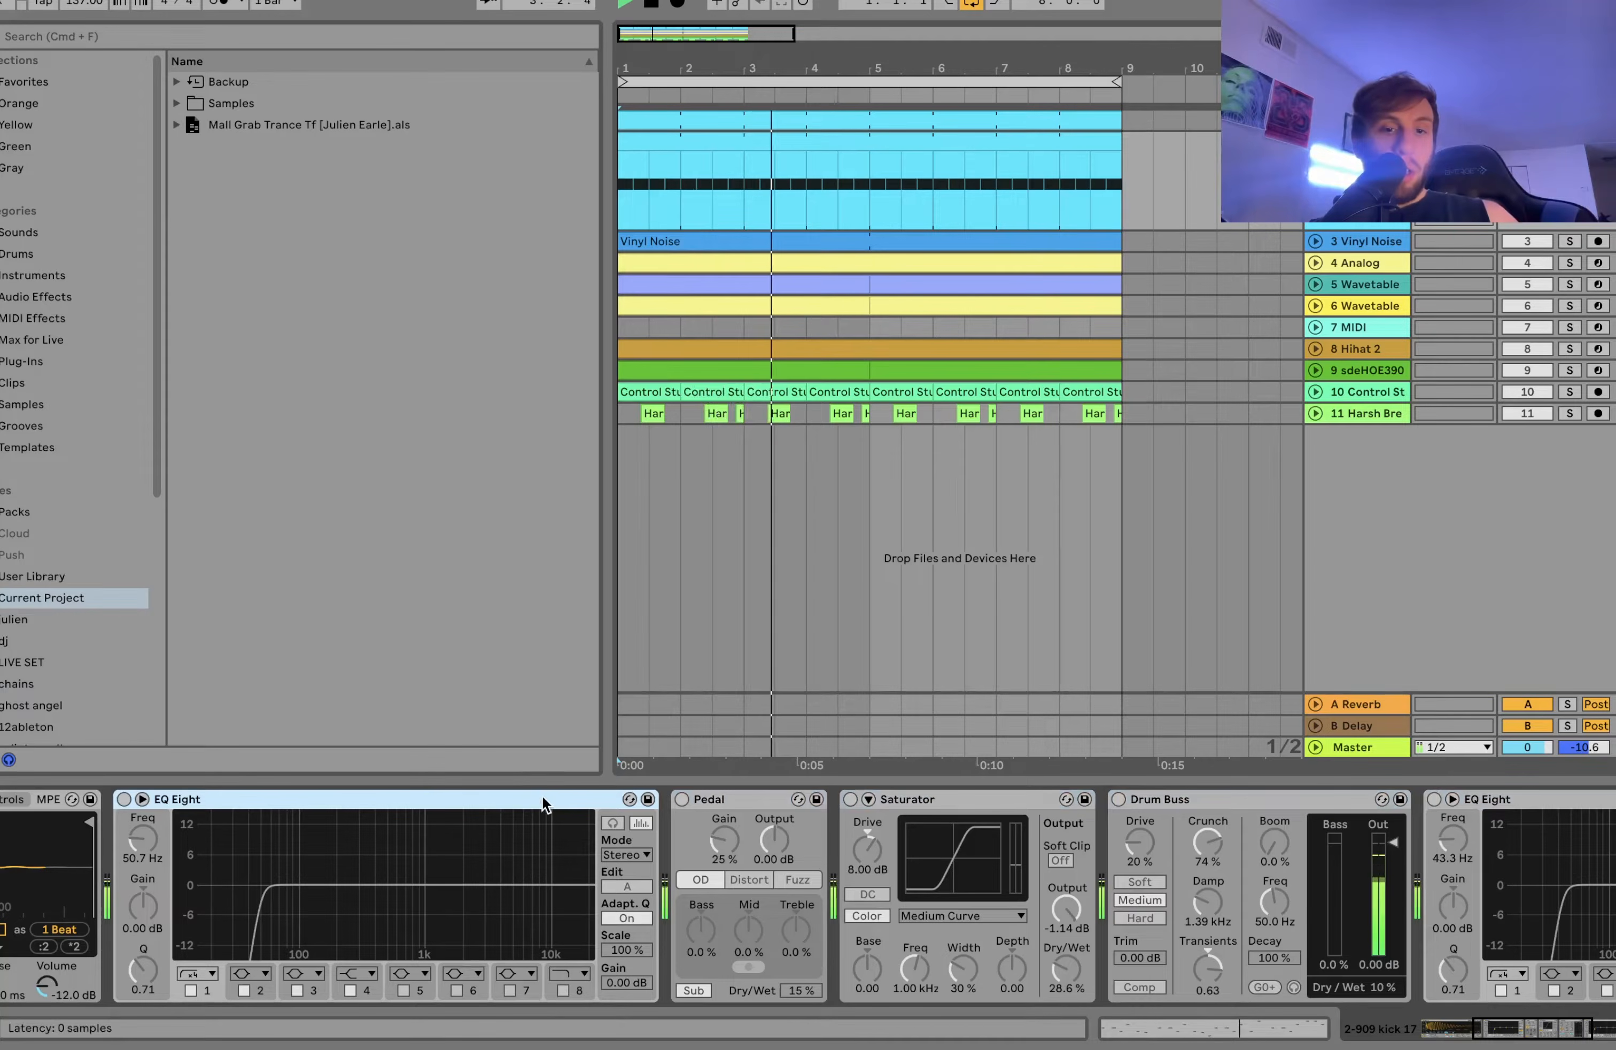
left_click(125, 799)
key("space")
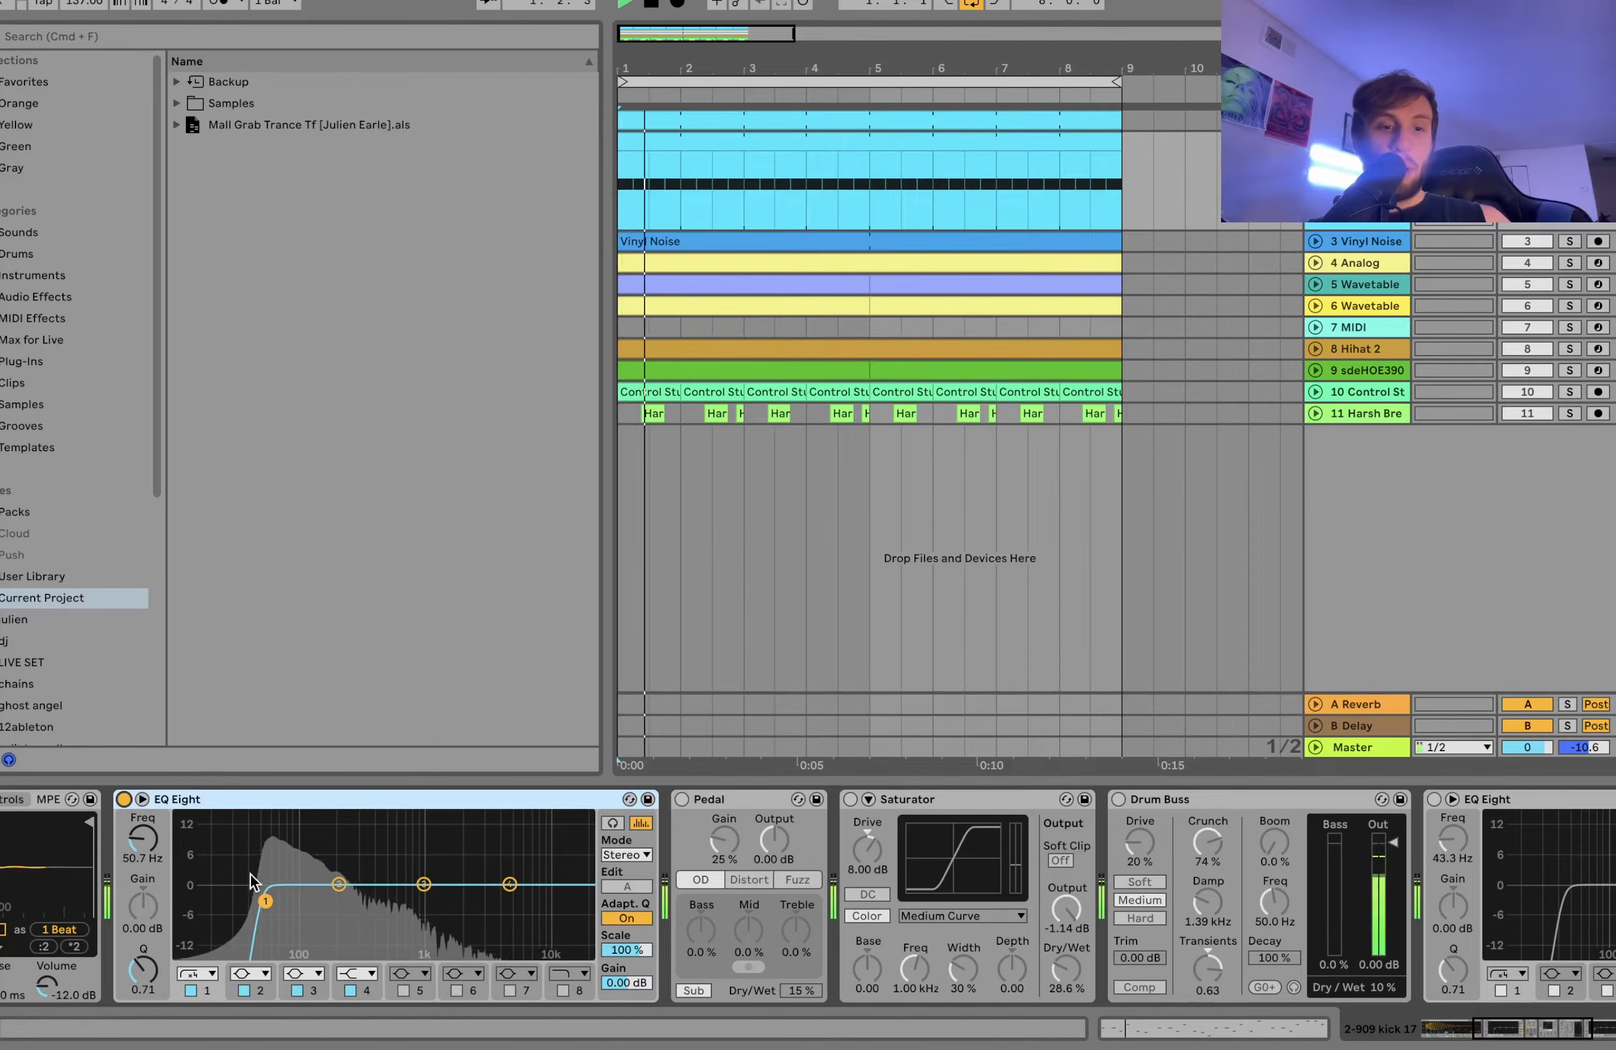
- Examine the kick sampler's filter, filter envelope and amplitude envelope settings
scroll(256, 876, "left", 10)
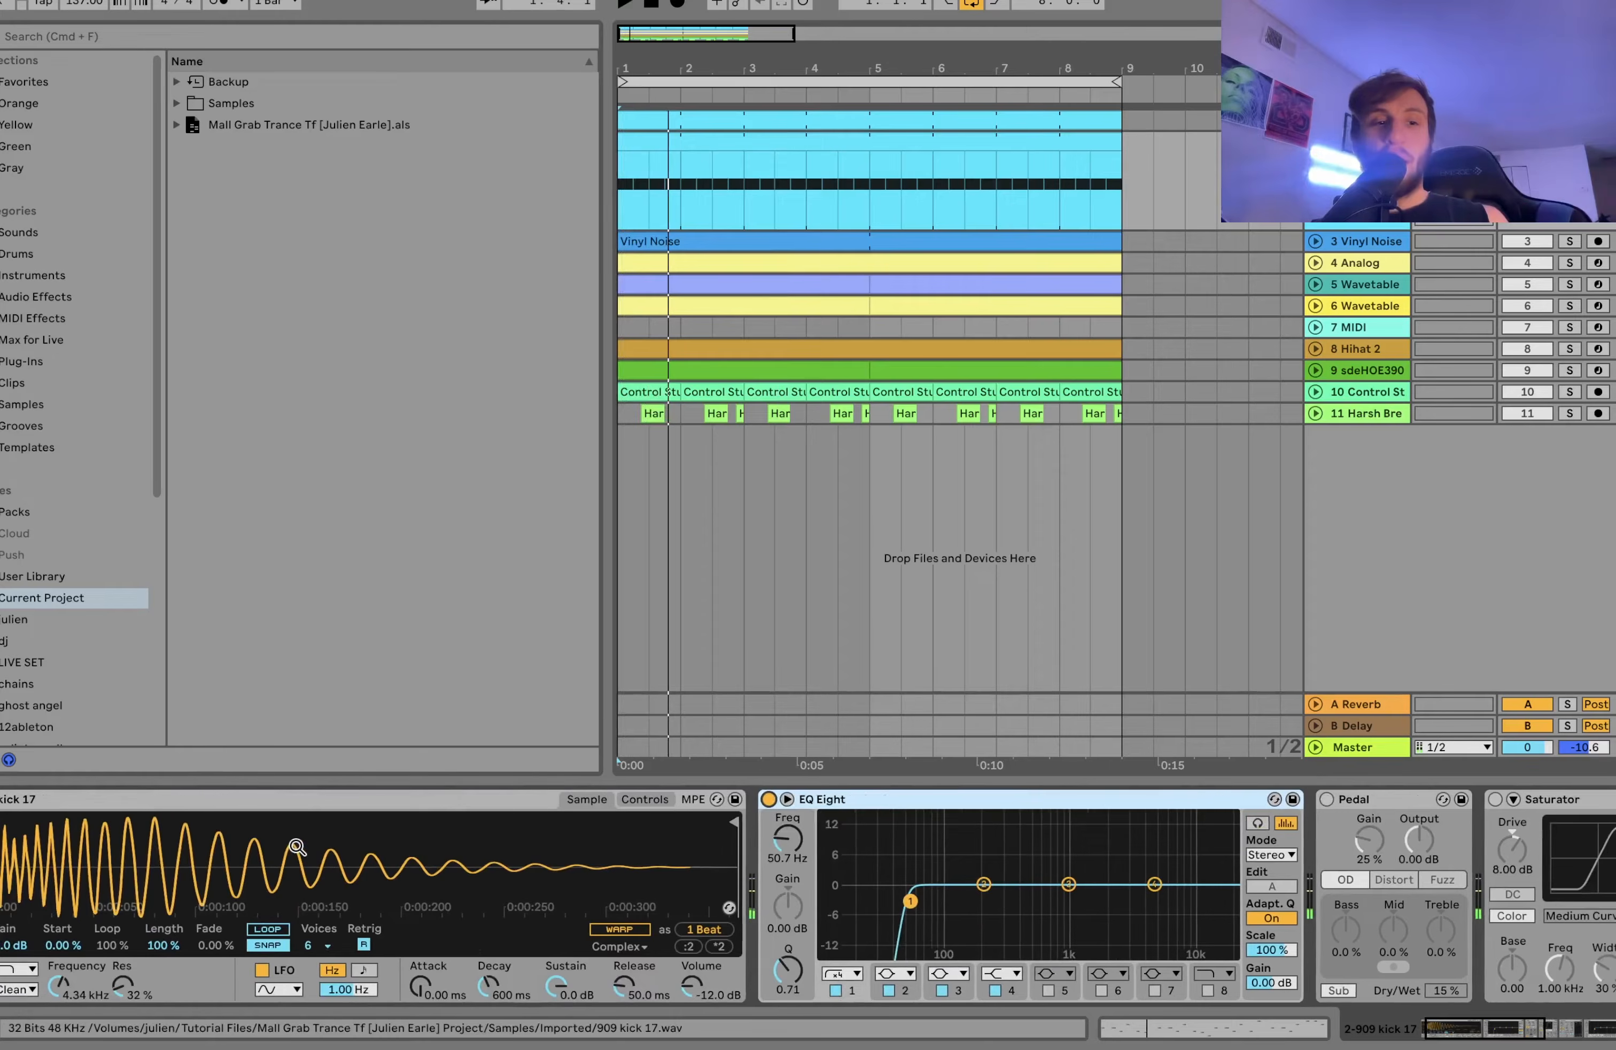
left_click(700, 799)
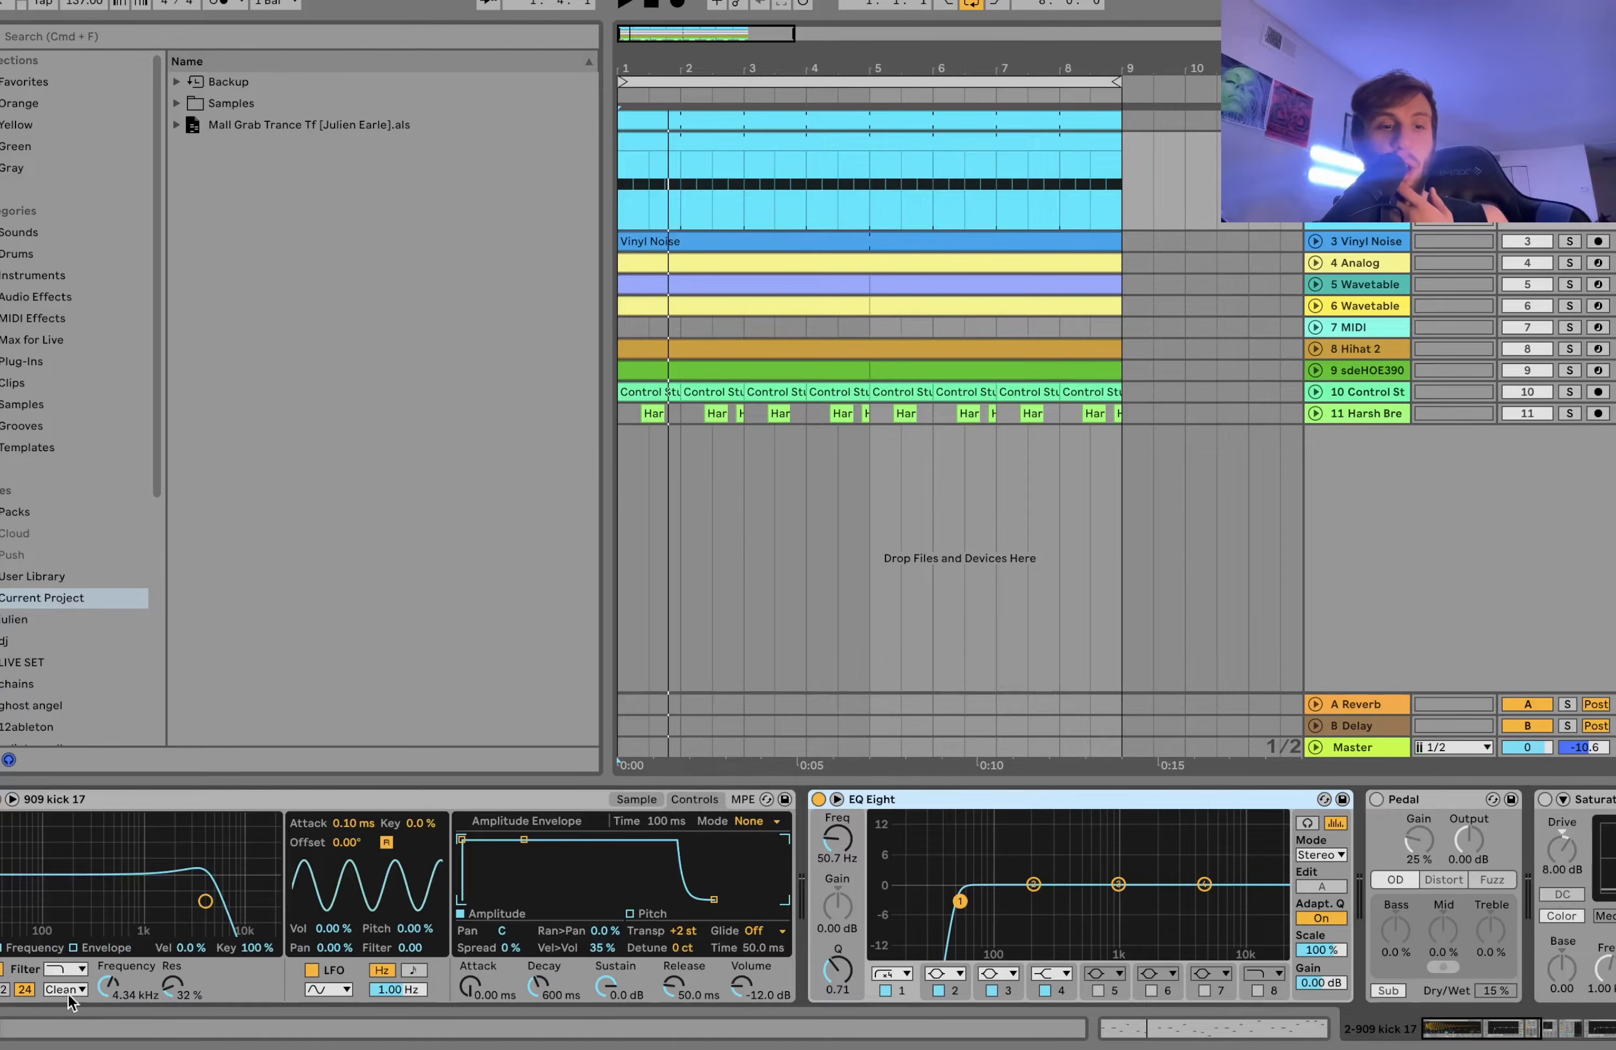
left_click(97, 948)
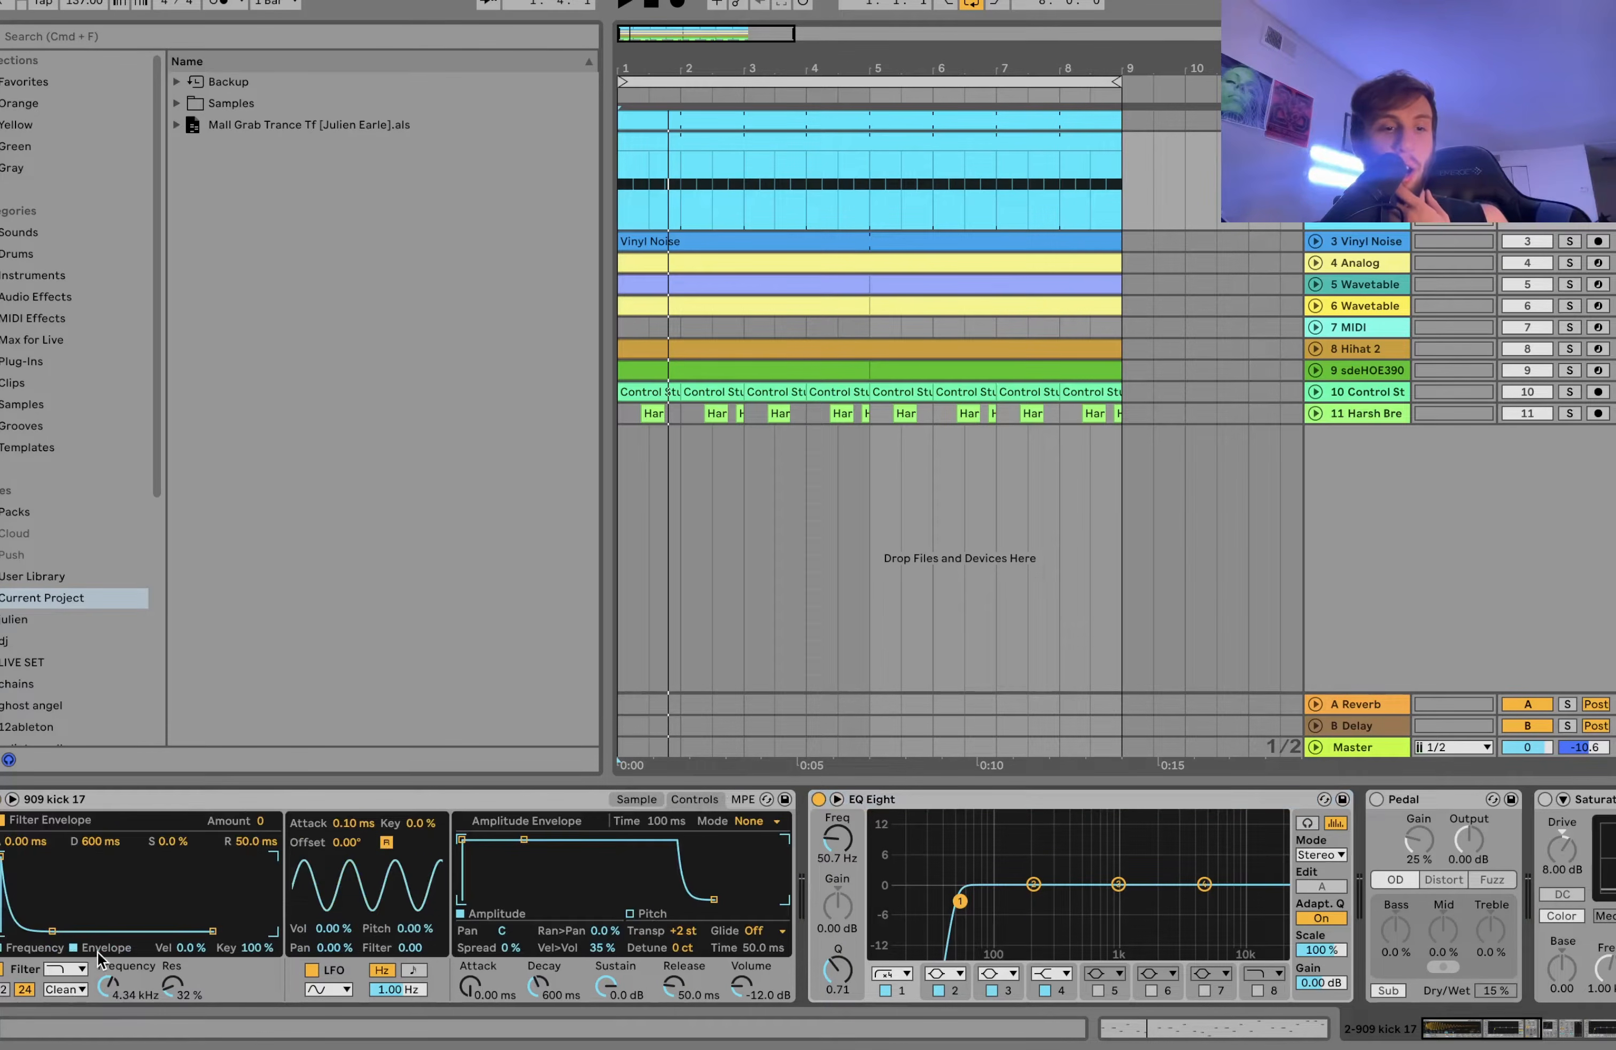
left_click(38, 951)
scroll(257, 908, "right", 10)
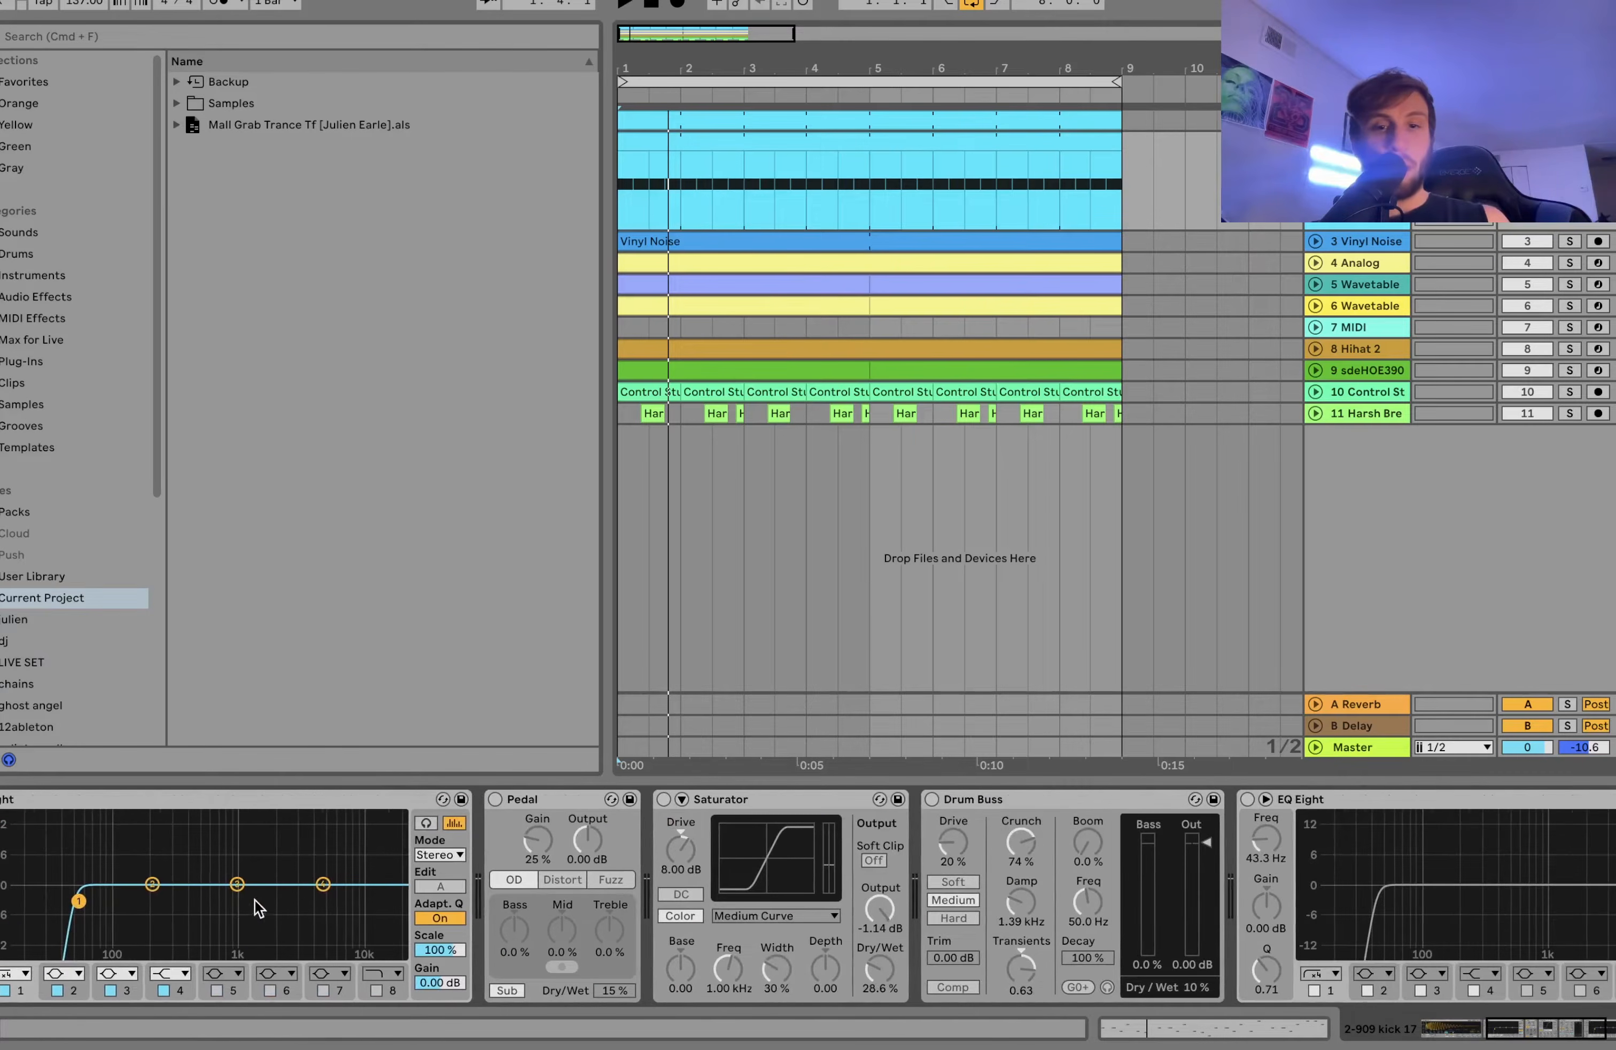
- Turn the kick's Pedal and Saturator back on one after the other during playback
key("space")
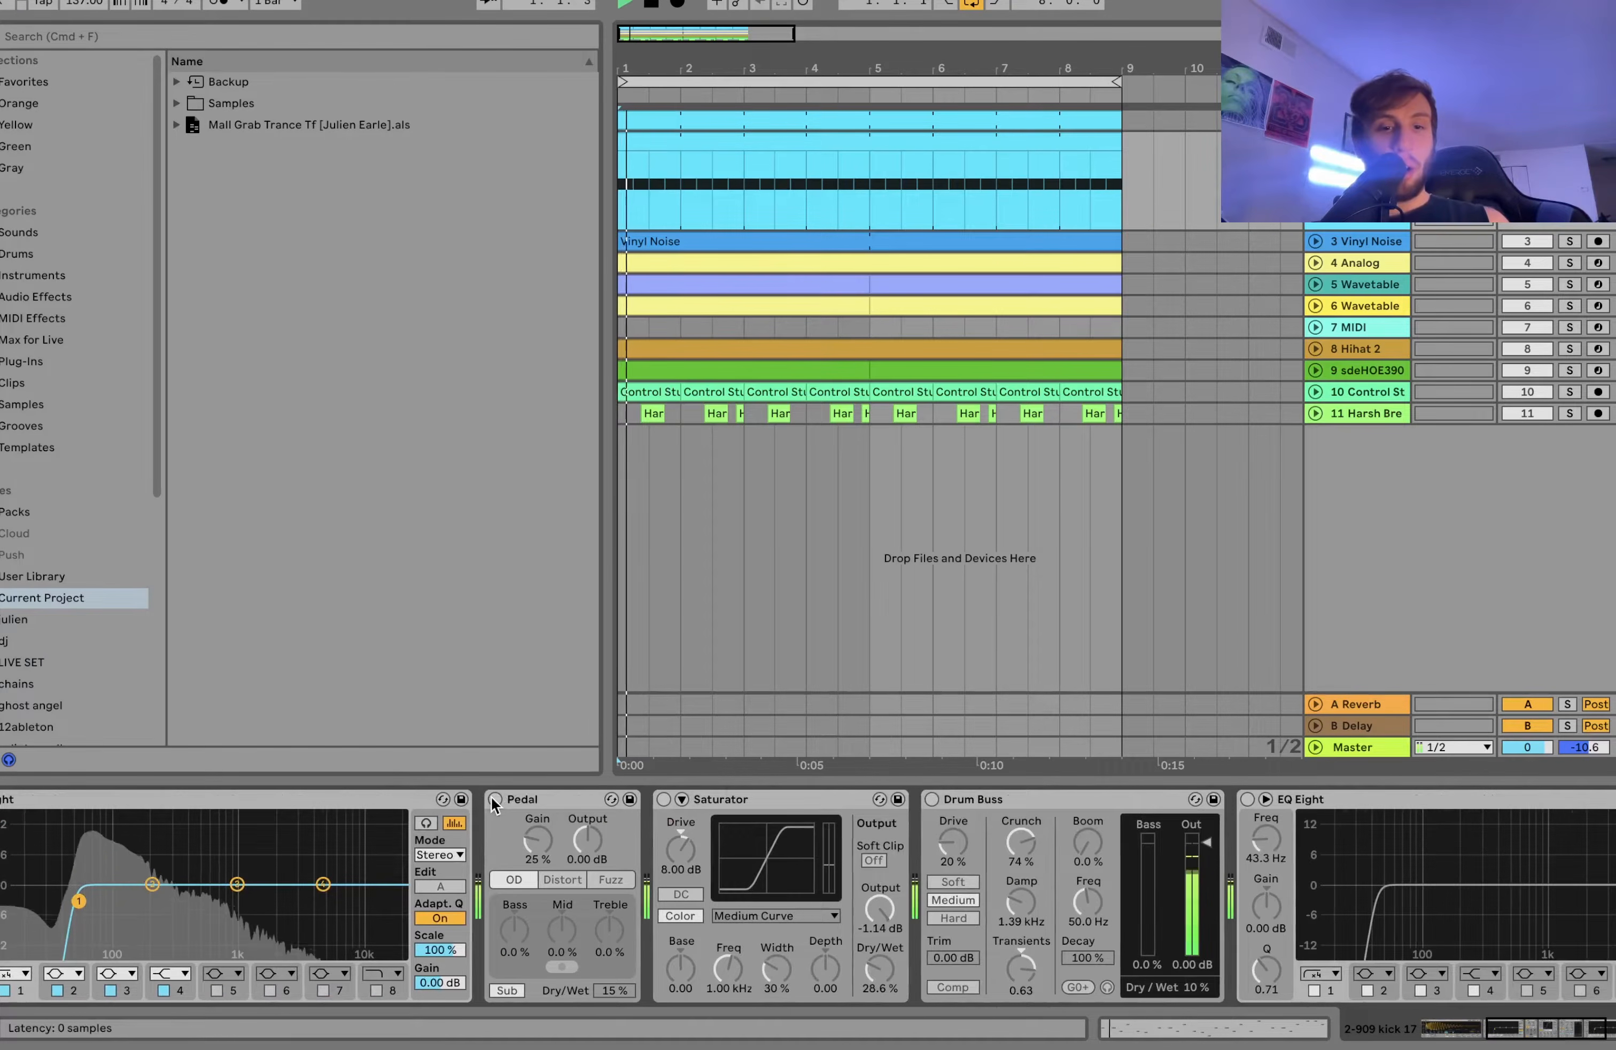
left_click(496, 798)
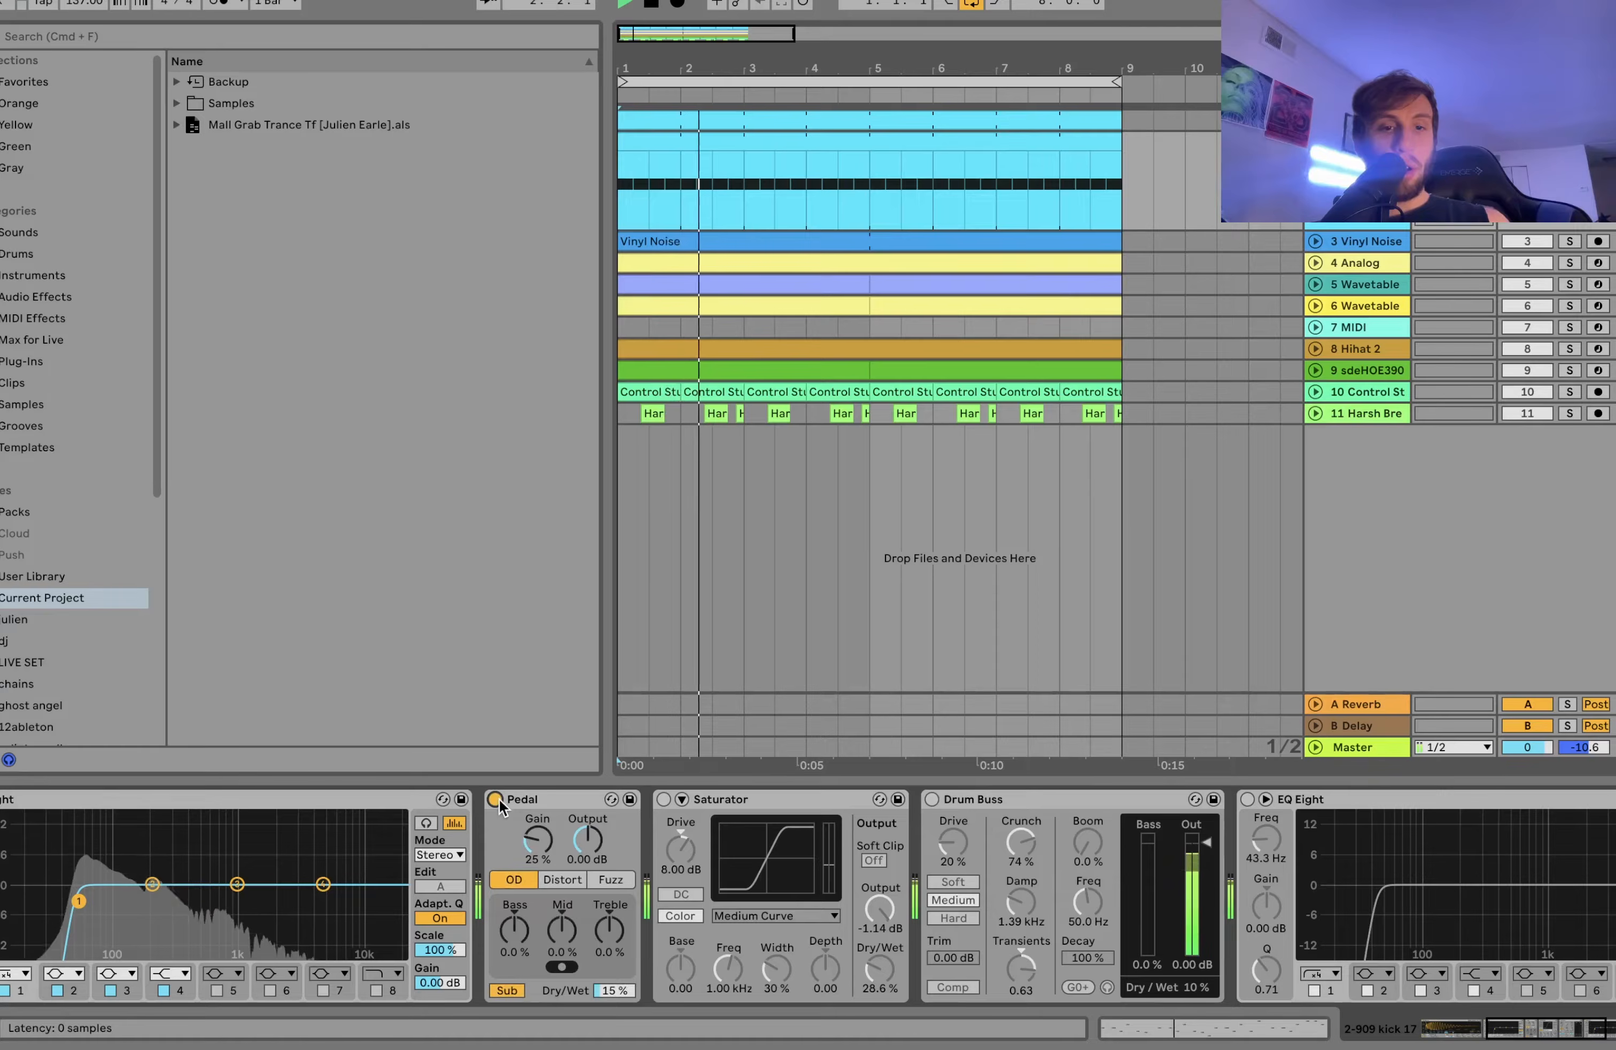
key("space")
left_click(664, 800)
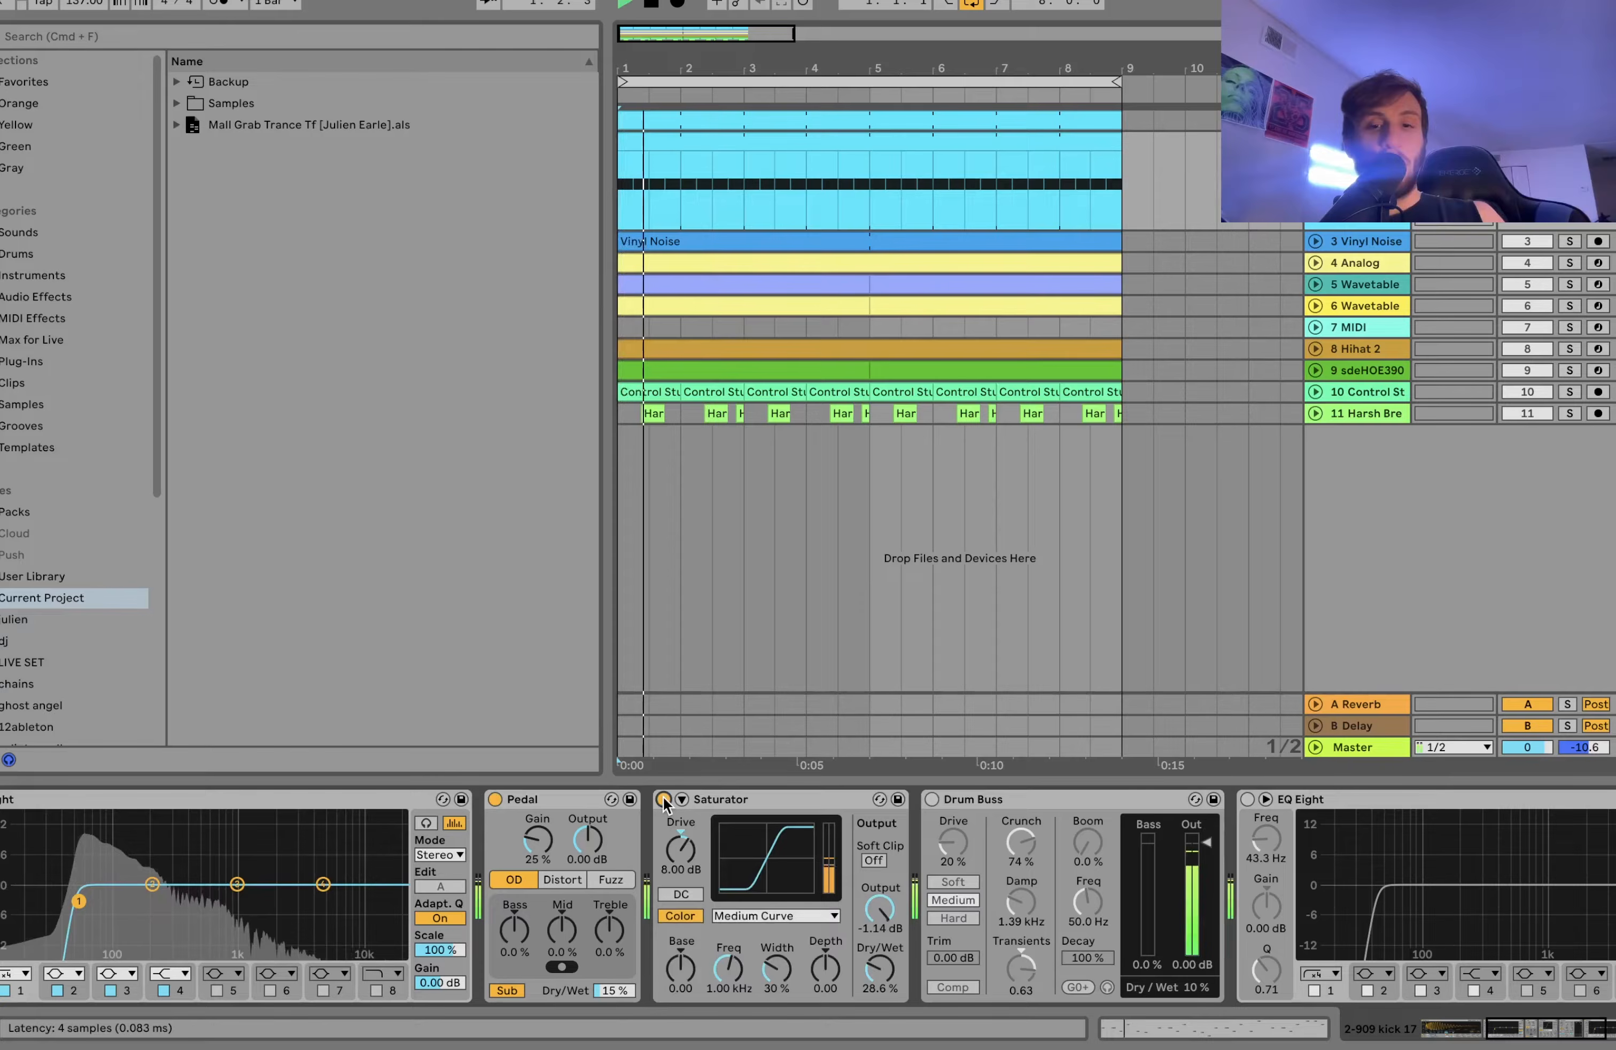
- Turn the kick's Drum Buss and final EQ Eight back on, and play the fully processed kick
left_click(930, 801)
scroll(929, 800, "right", 5)
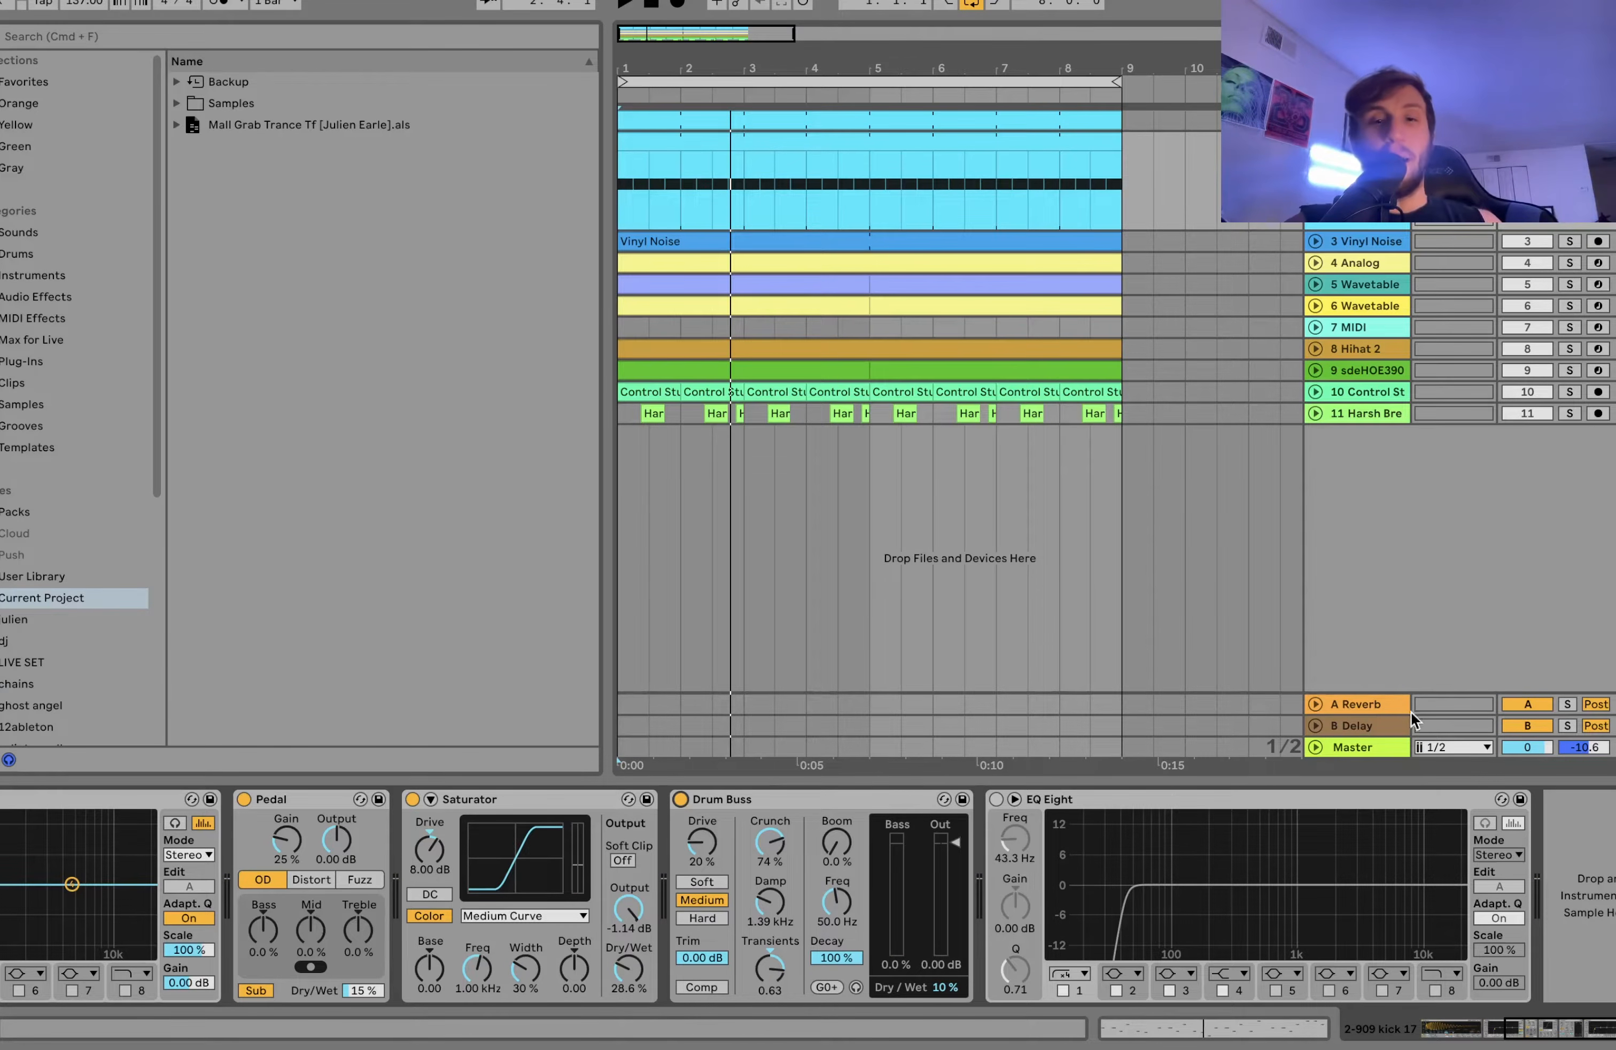
left_click(997, 800)
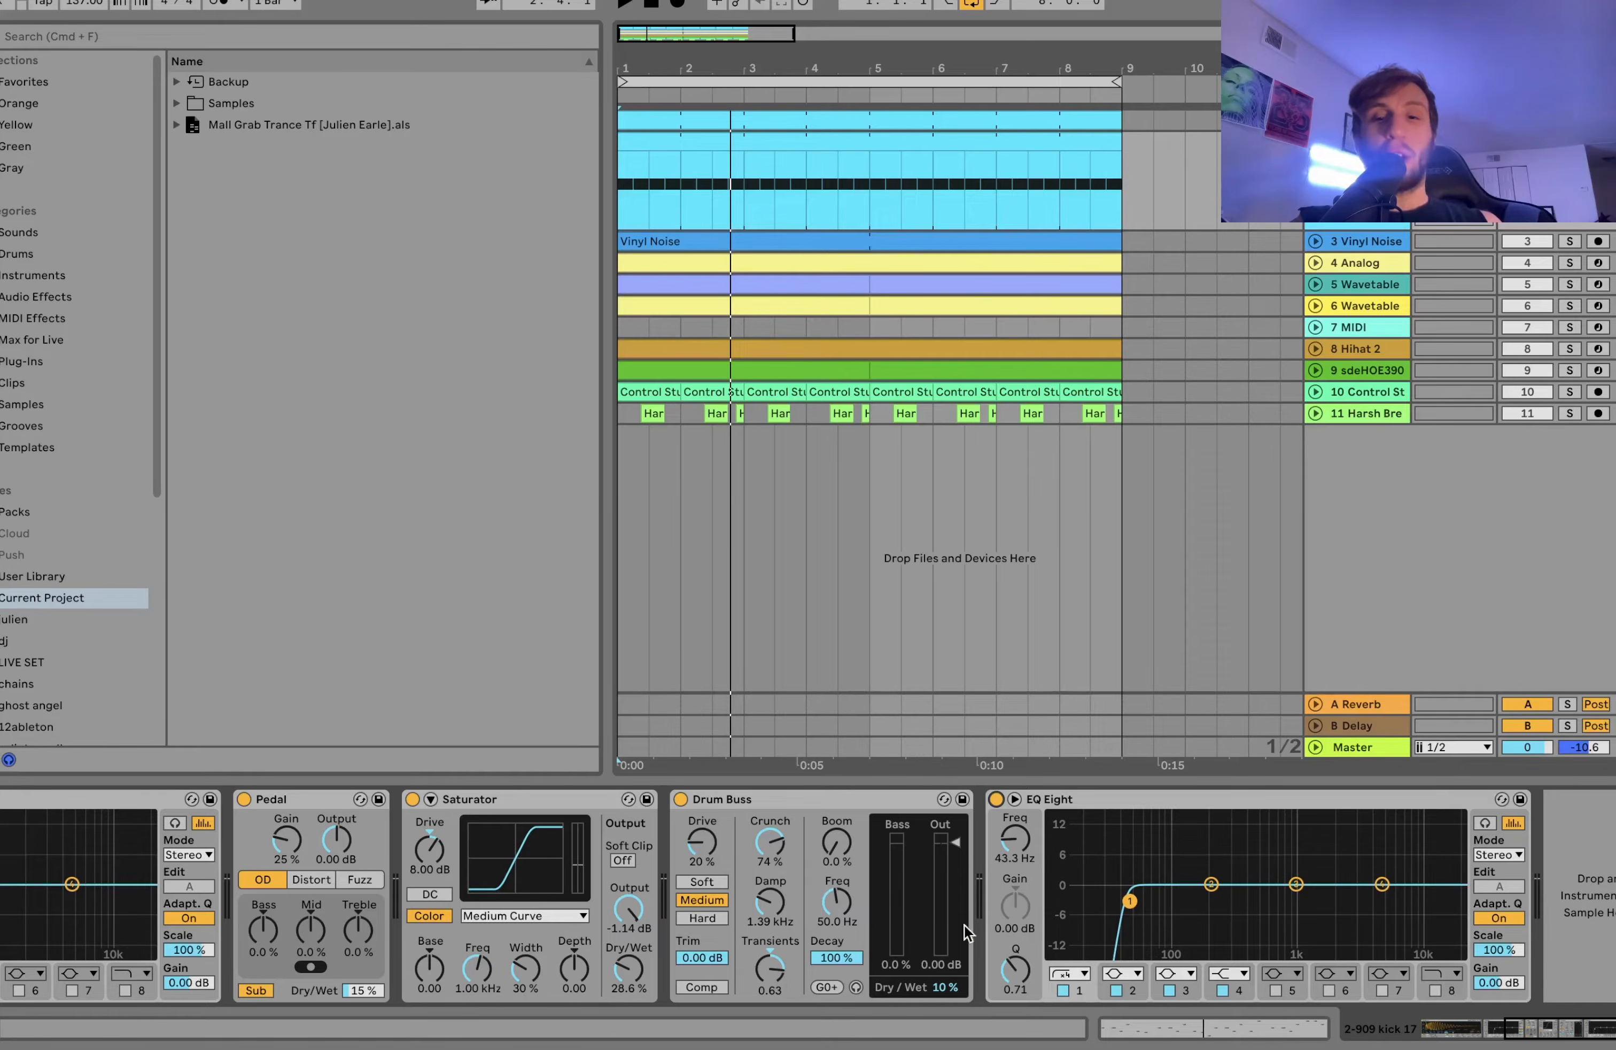
key("space")
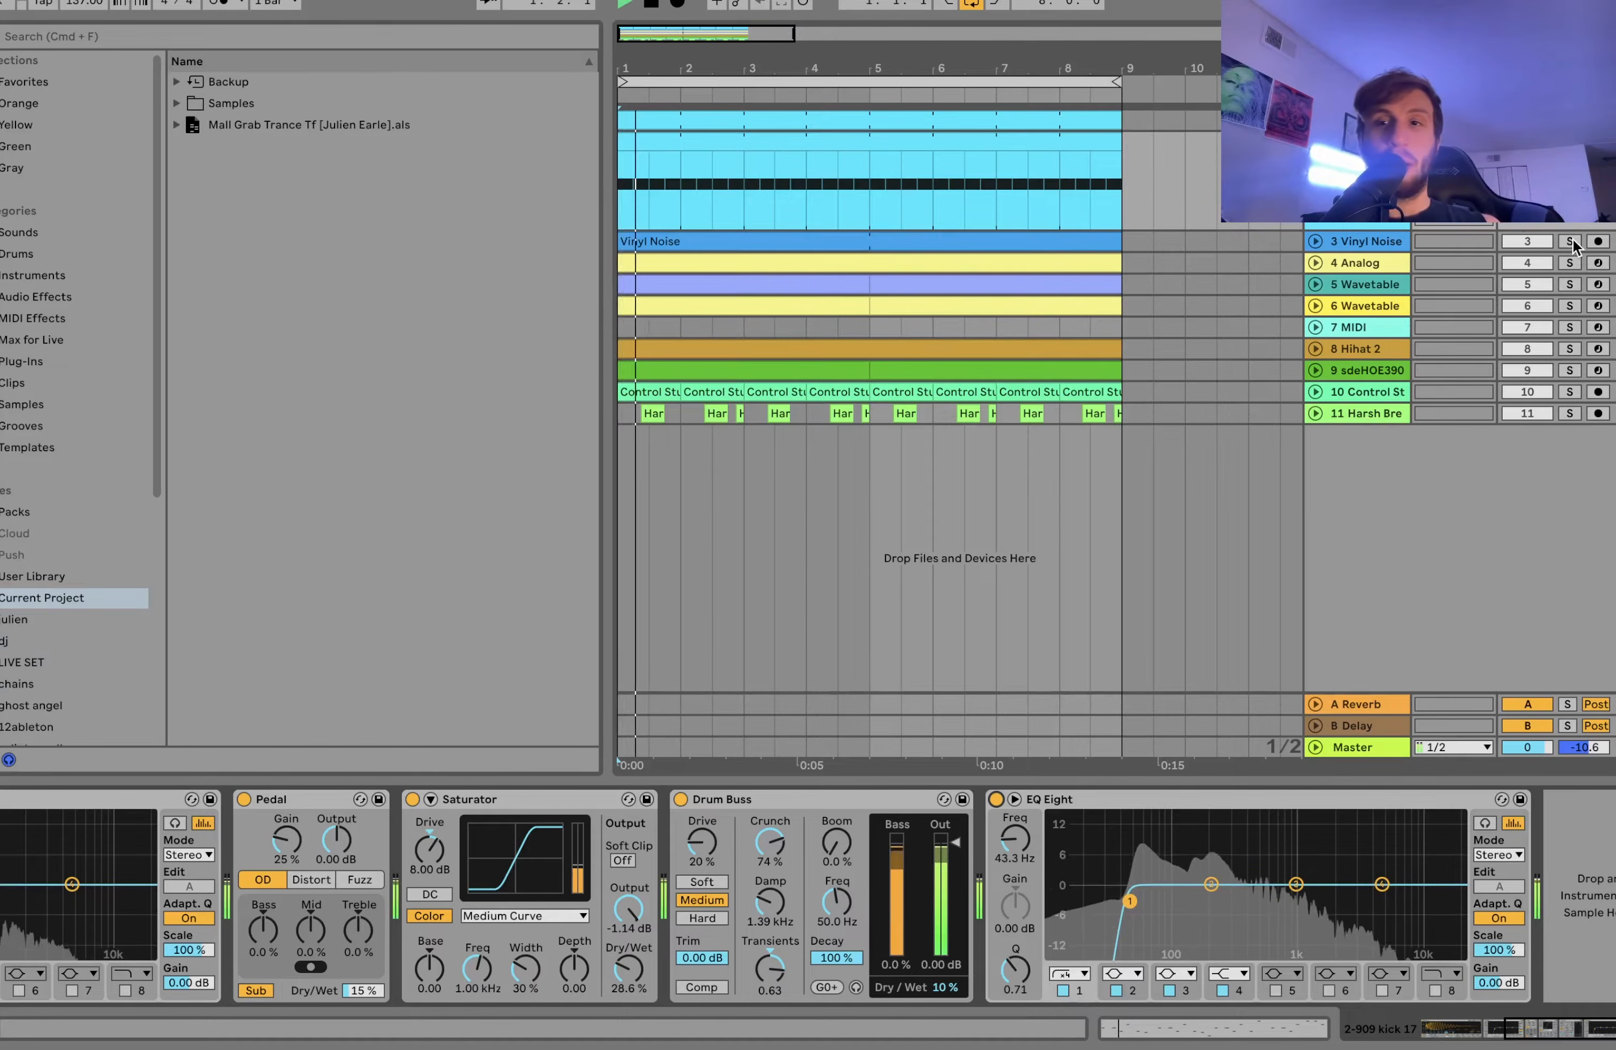
- Solo the Analog track for playback, and expand the Analog and Vinyl Noise tracks
left_click(1570, 262)
key("space")
left_click(1316, 262)
left_click(1314, 241)
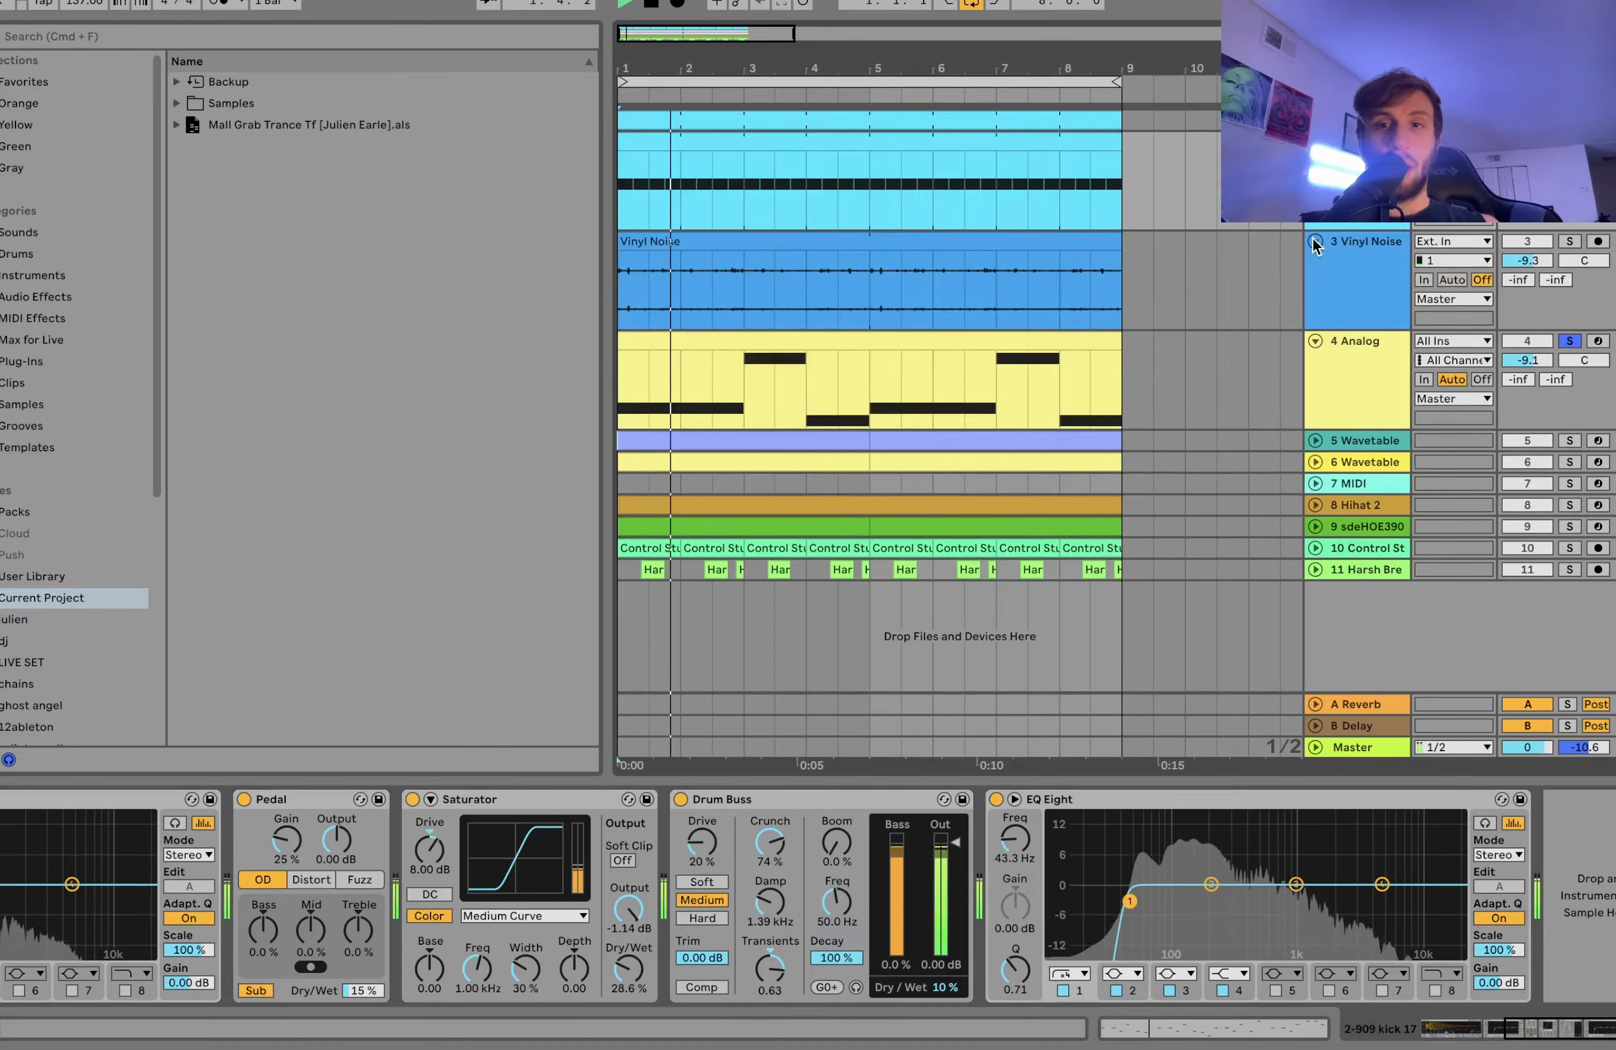
- Listen to Vinyl Noise soloed alongside Analog, and take Vinyl Noise out of solo again
left_click(1569, 241)
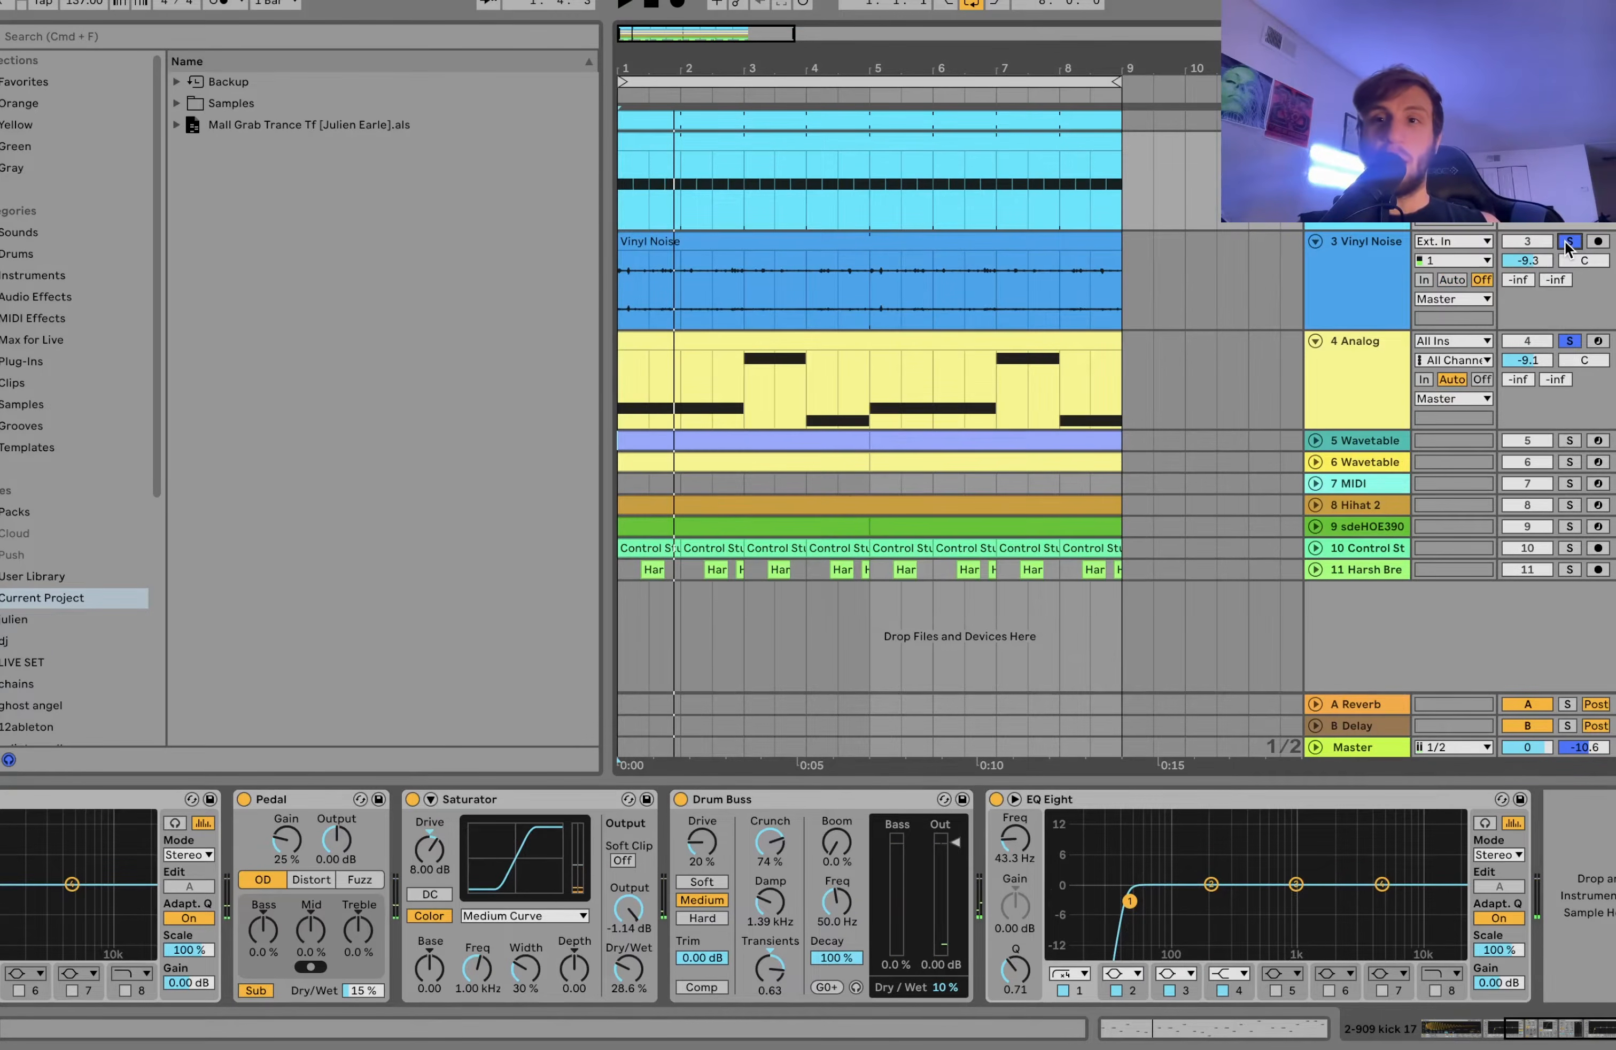
key("space")
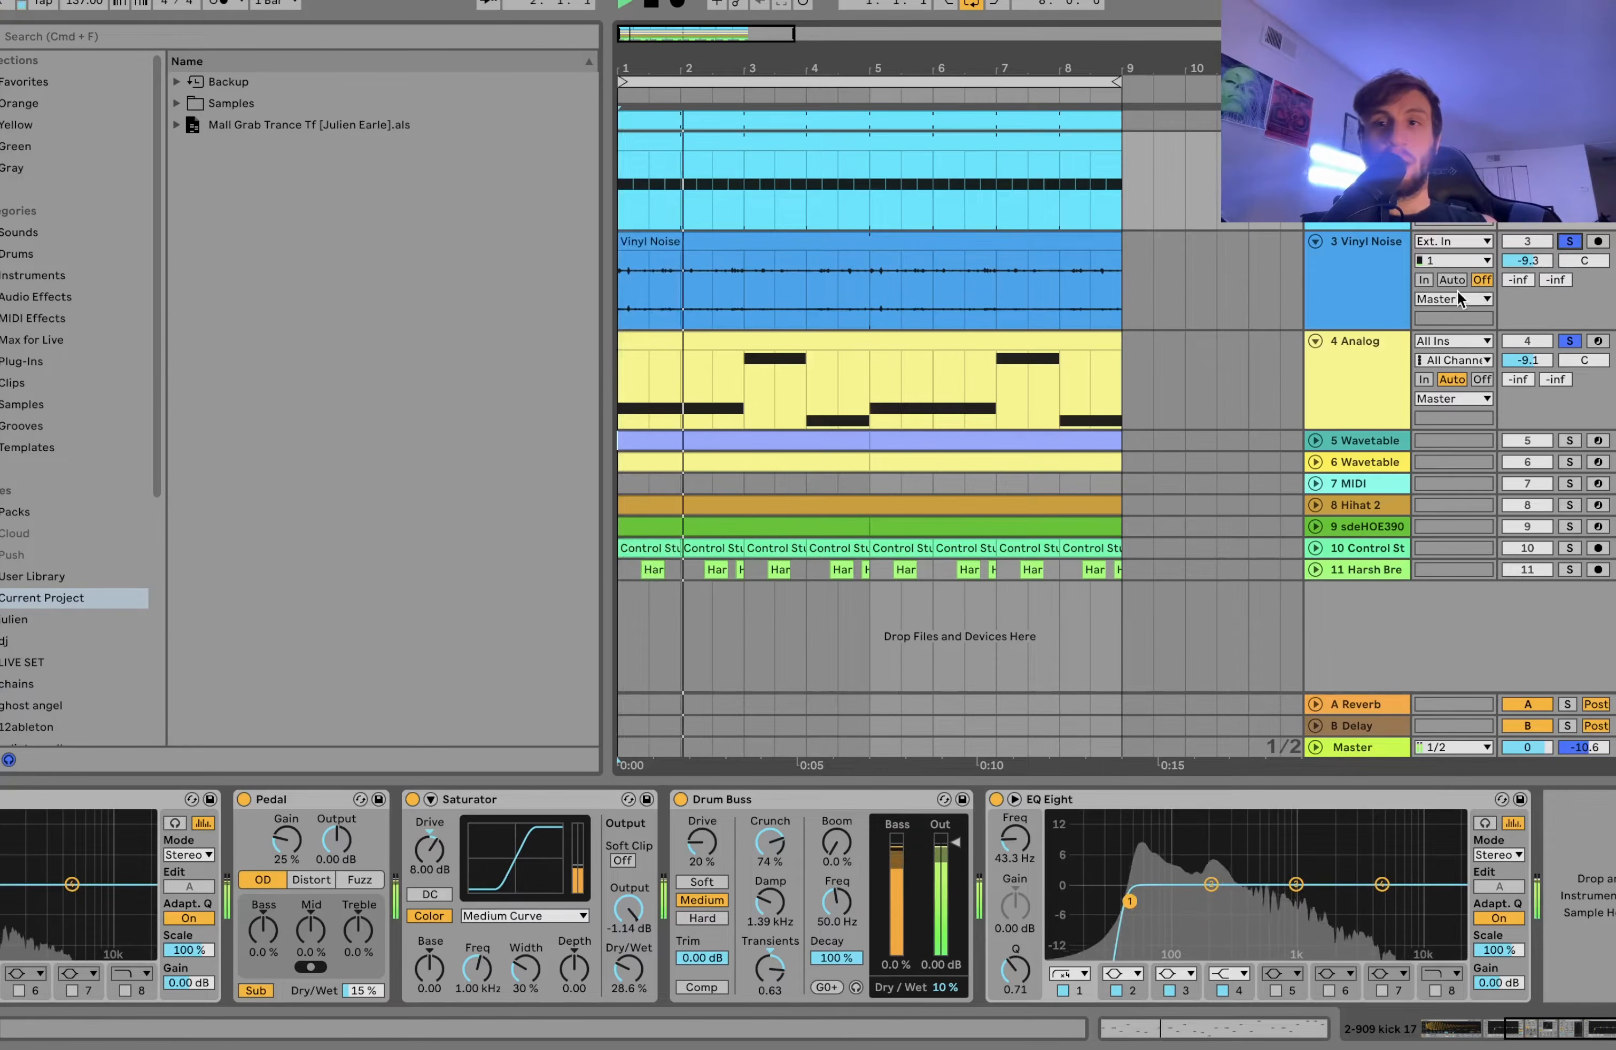
left_click(1569, 241)
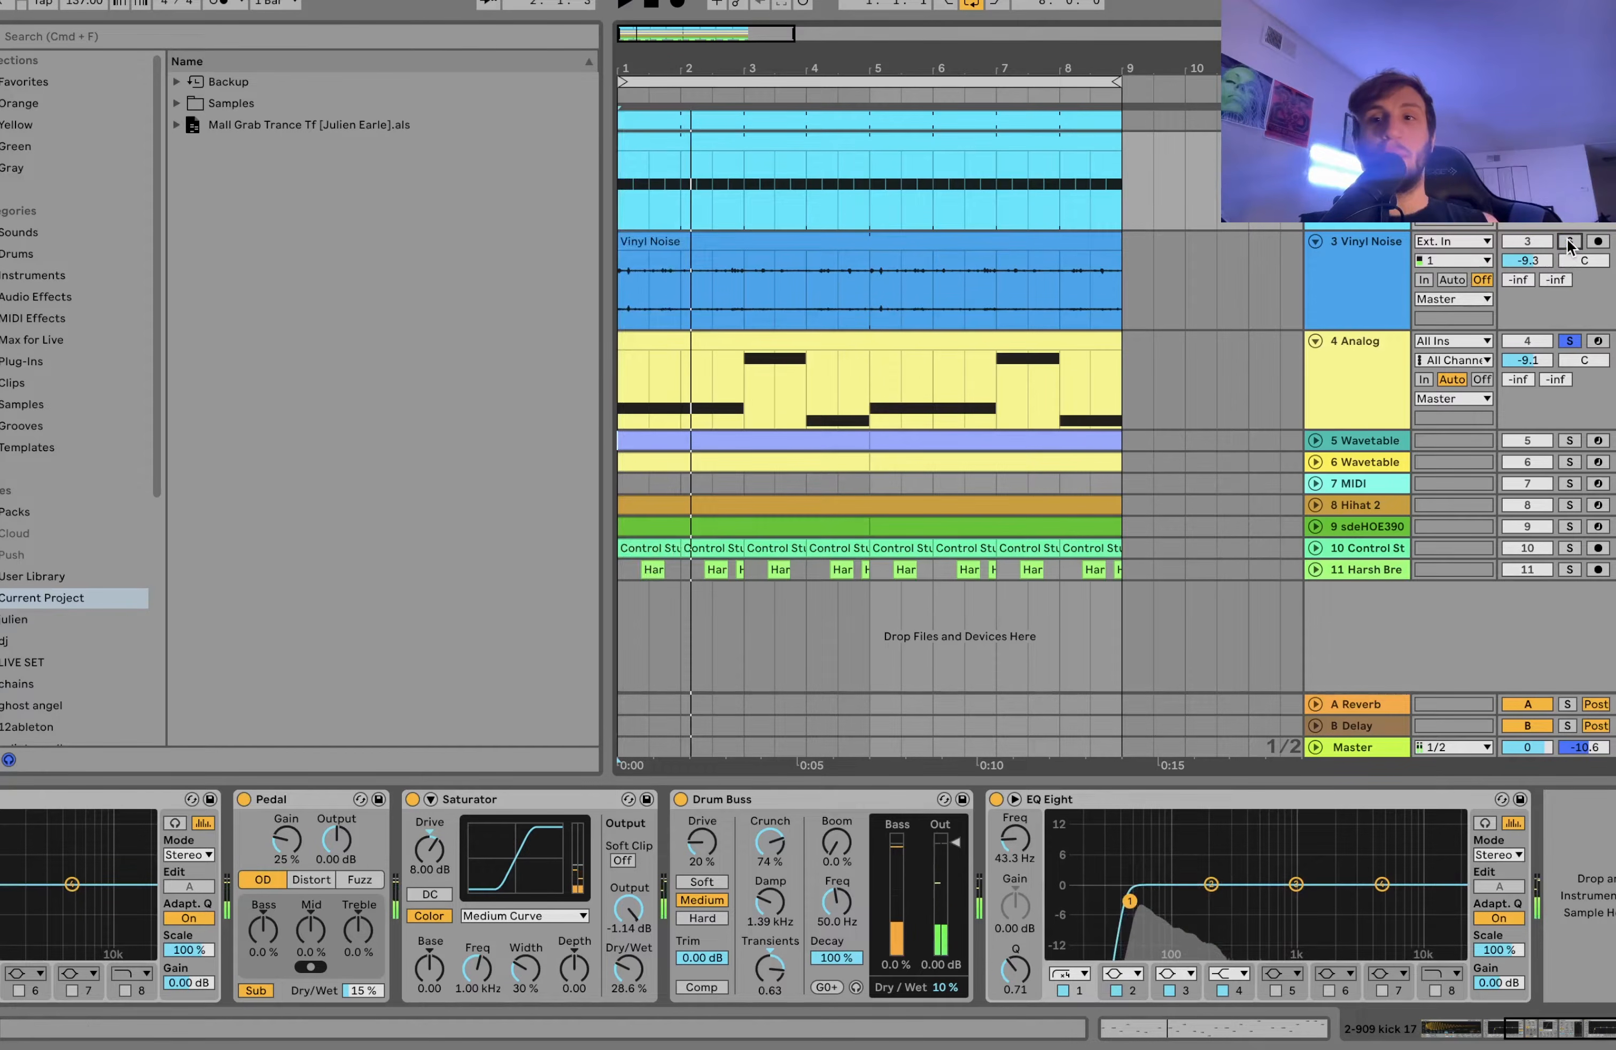
- Open the Analog track's MIDI clip and inspect its first three bass notes one by one
double_click(790, 347)
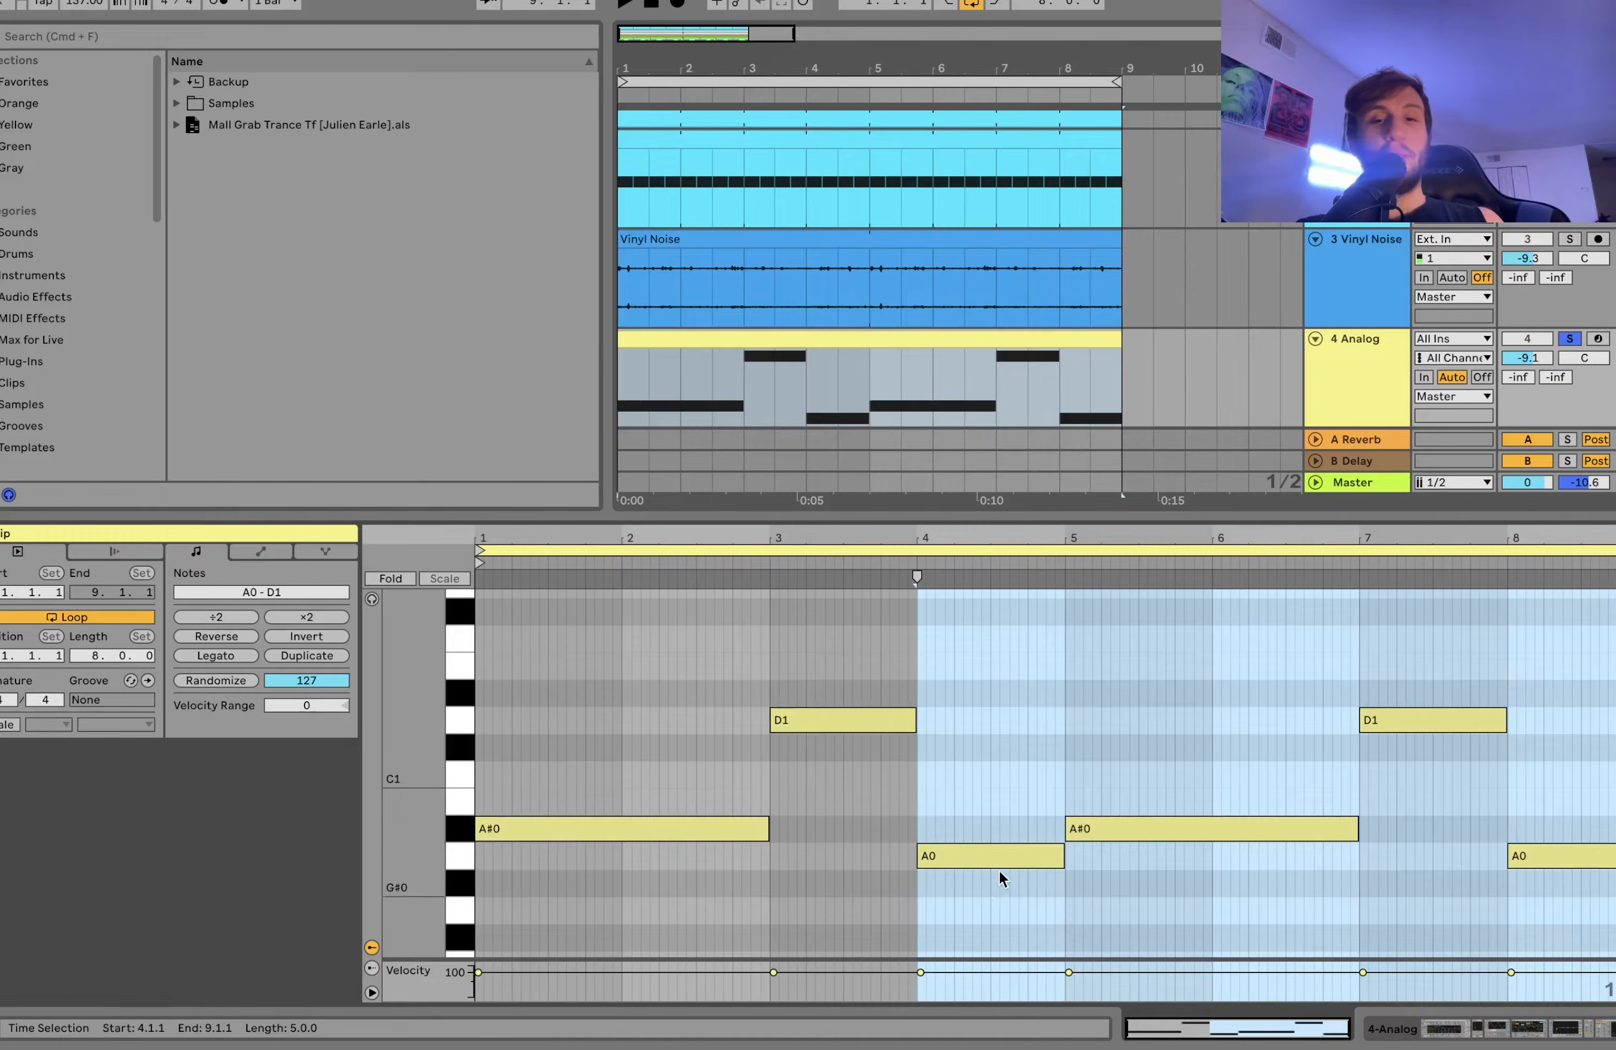
left_click(684, 824)
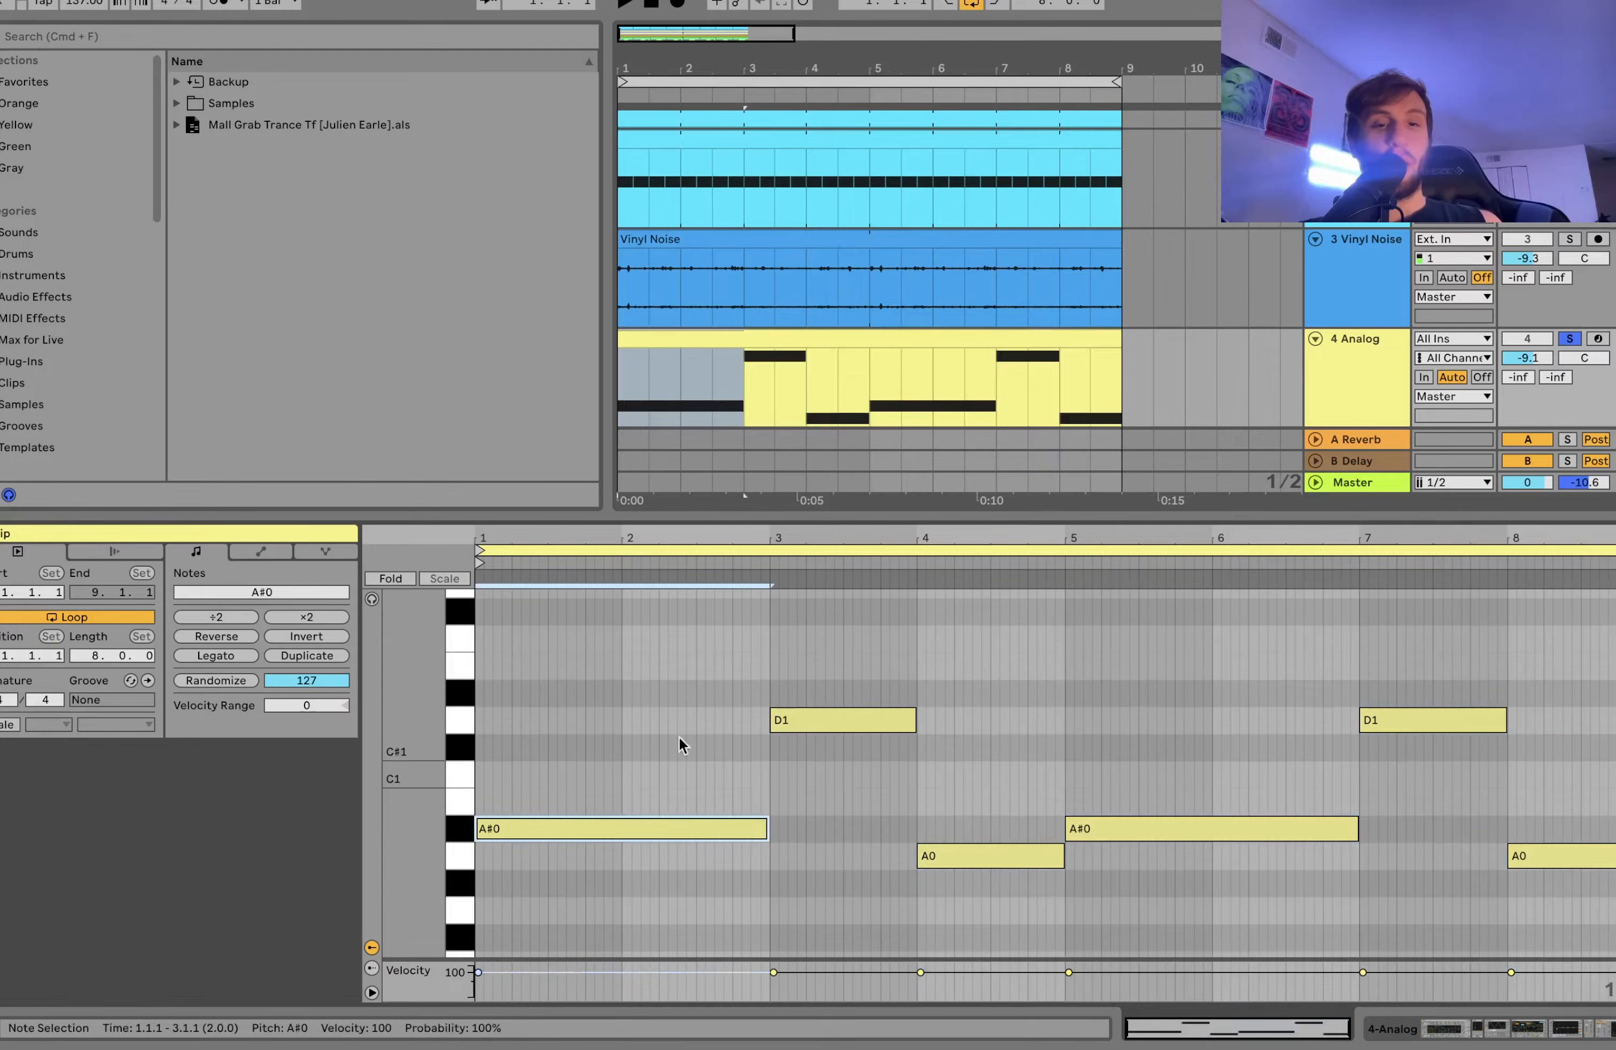
left_click(829, 721)
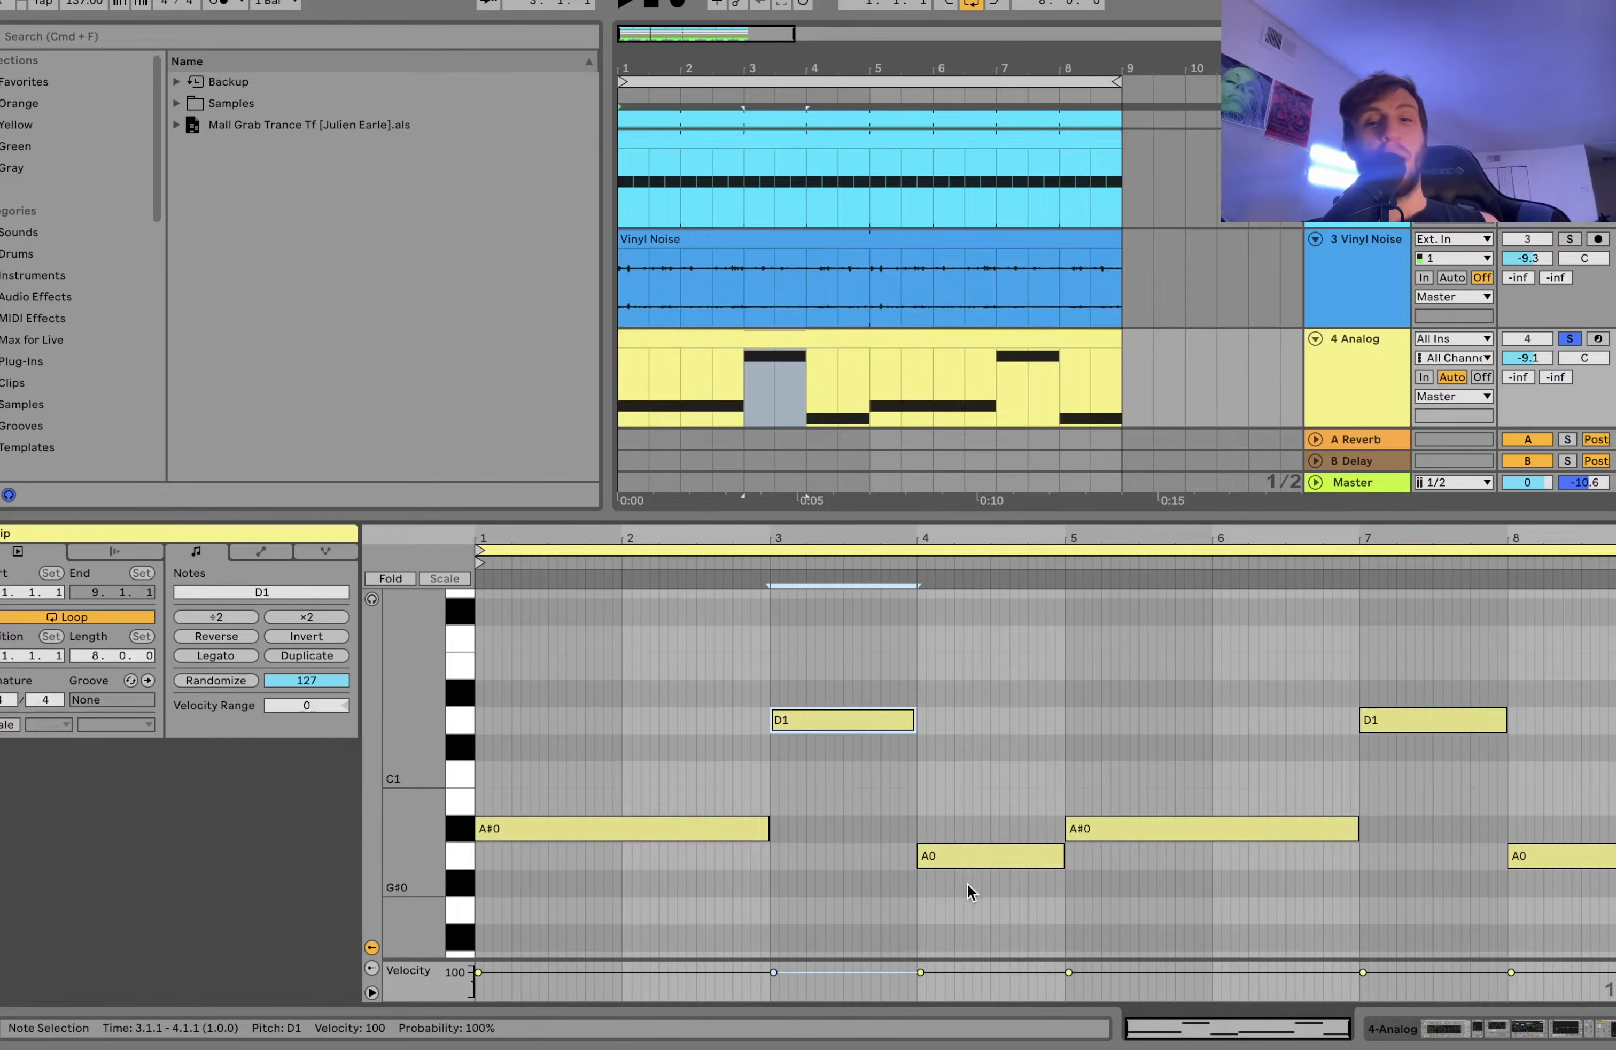
left_click(948, 854)
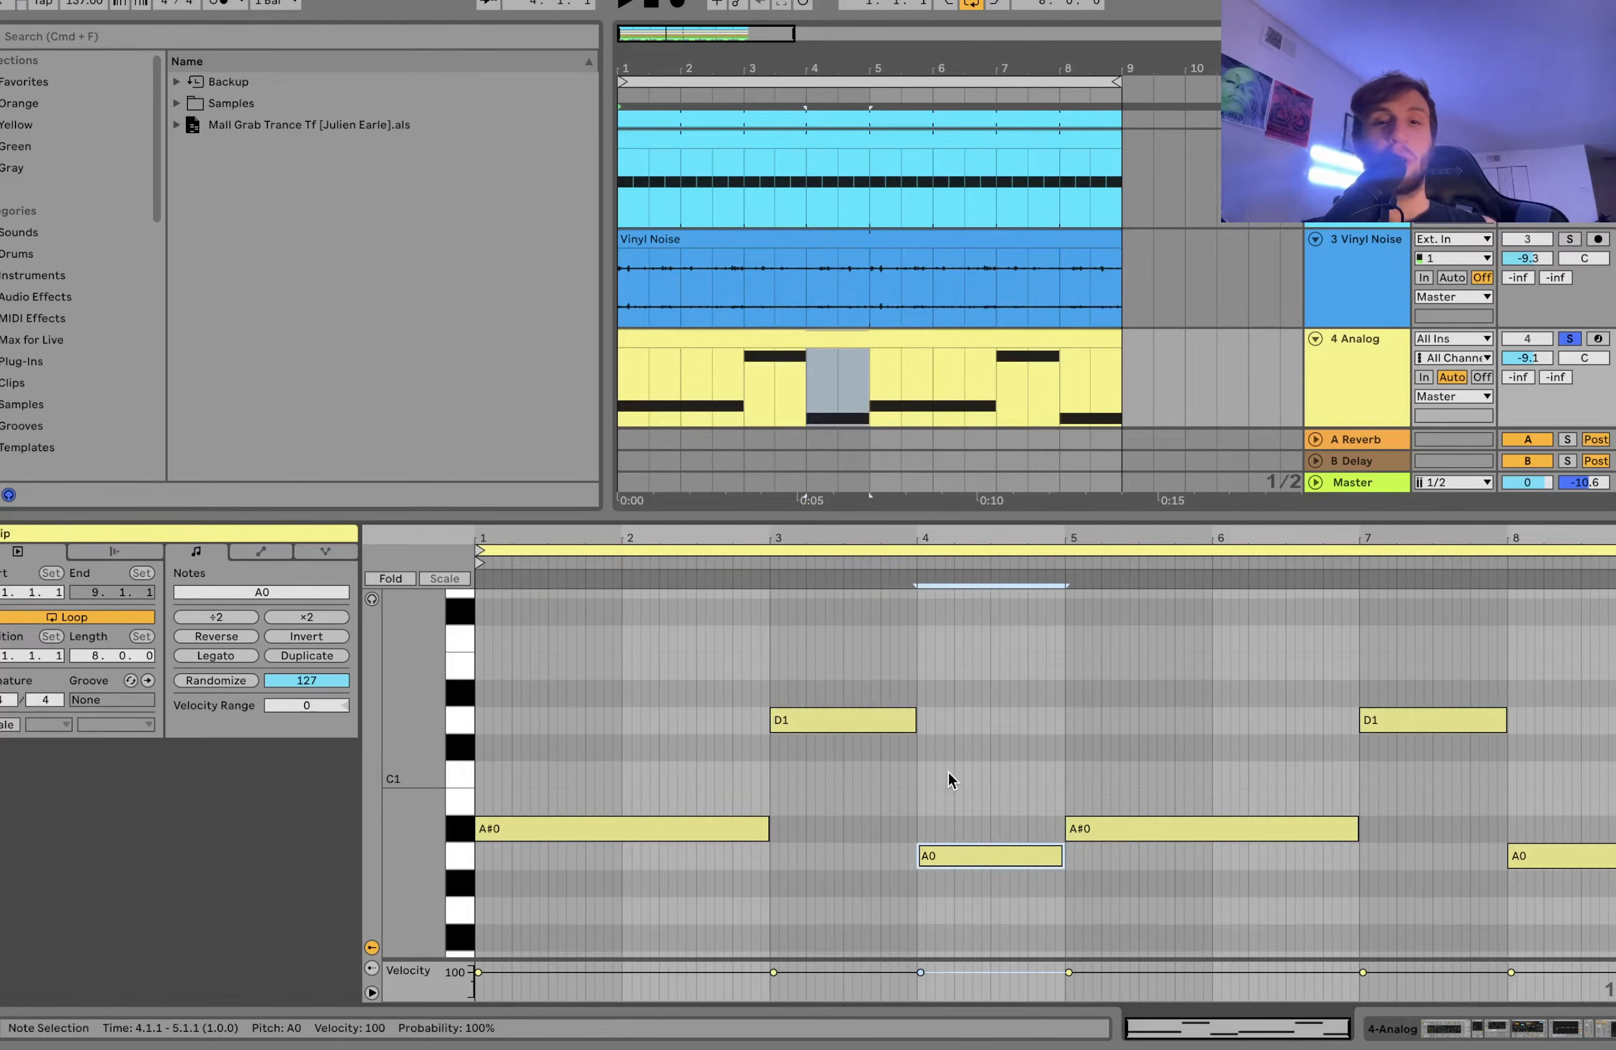
- Review the Analog track's device chain, from the synth's first filter envelope through the effects to the sidechained Compressor
double_click(1366, 388)
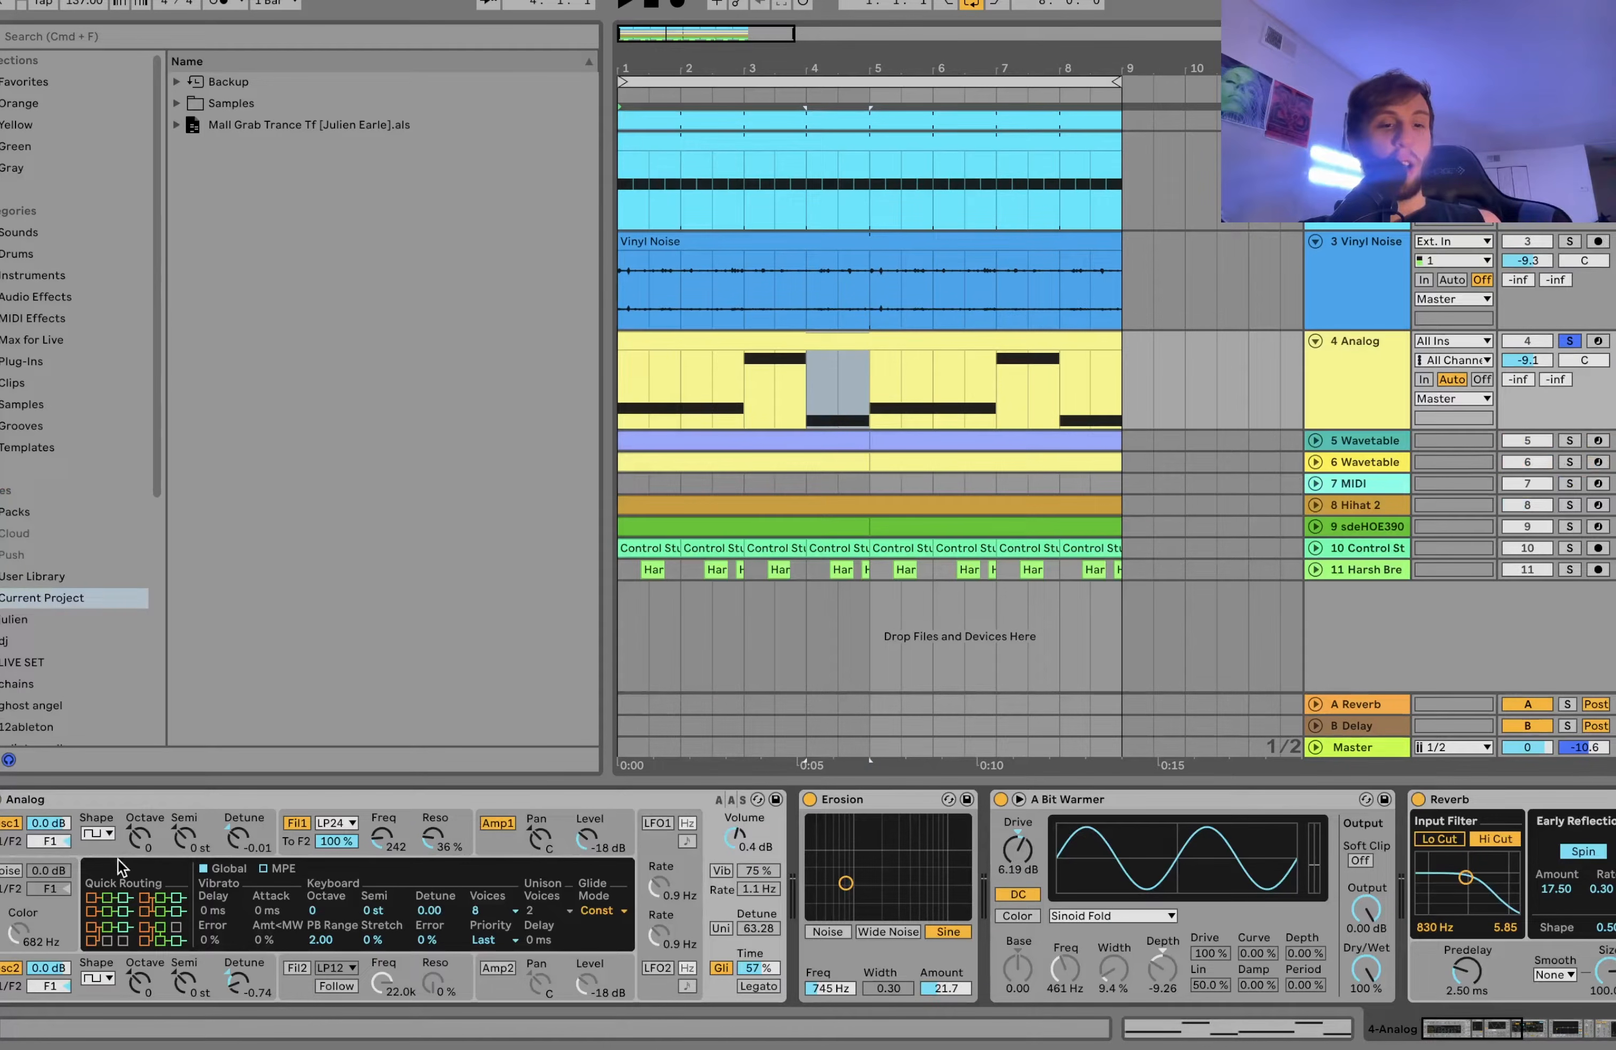
left_click(408, 832)
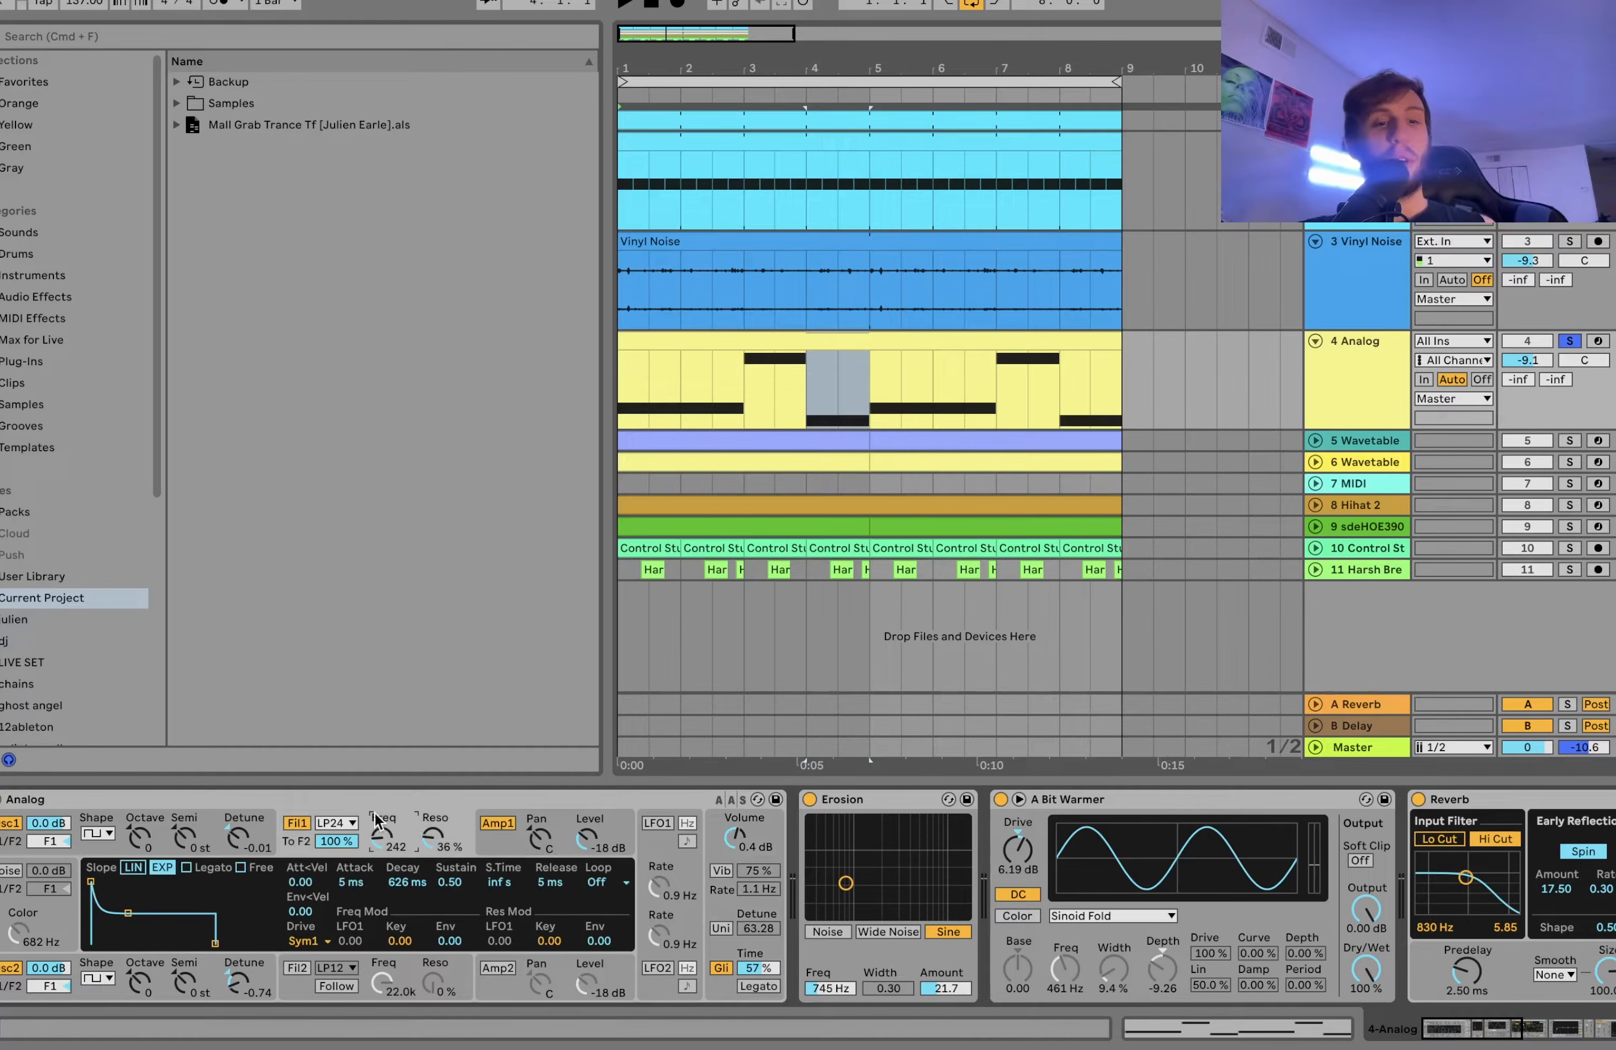
scroll(736, 941, "right", 10)
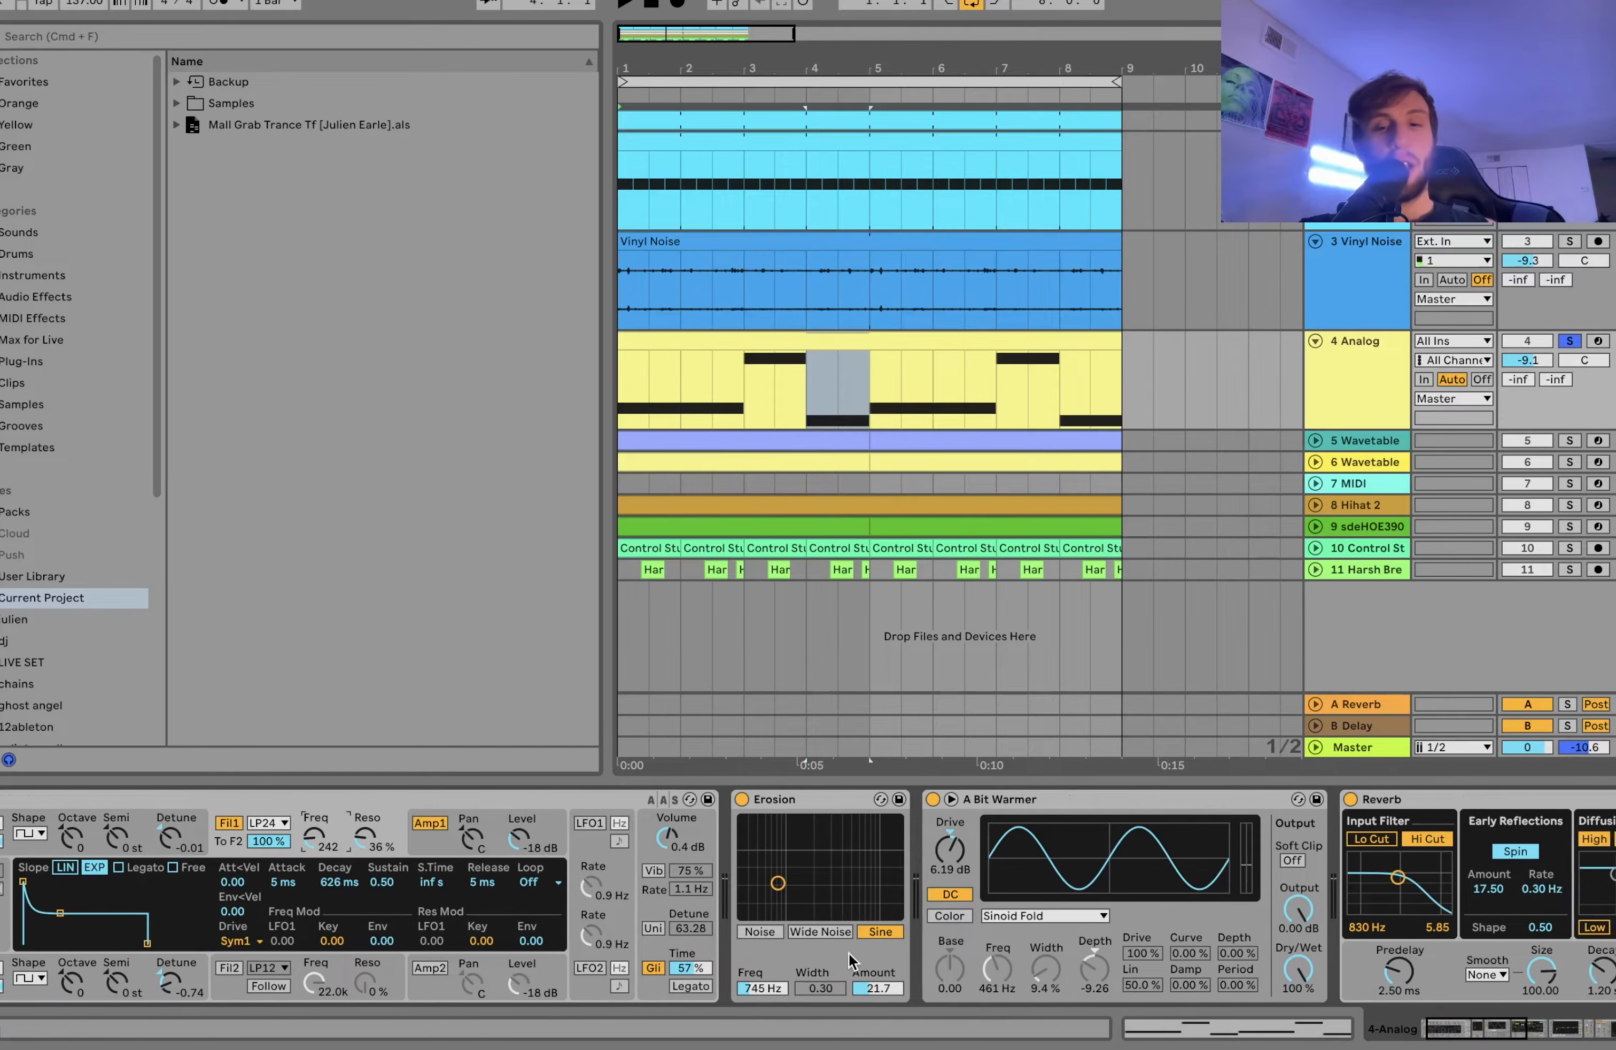
scroll(849, 953, "right", 10)
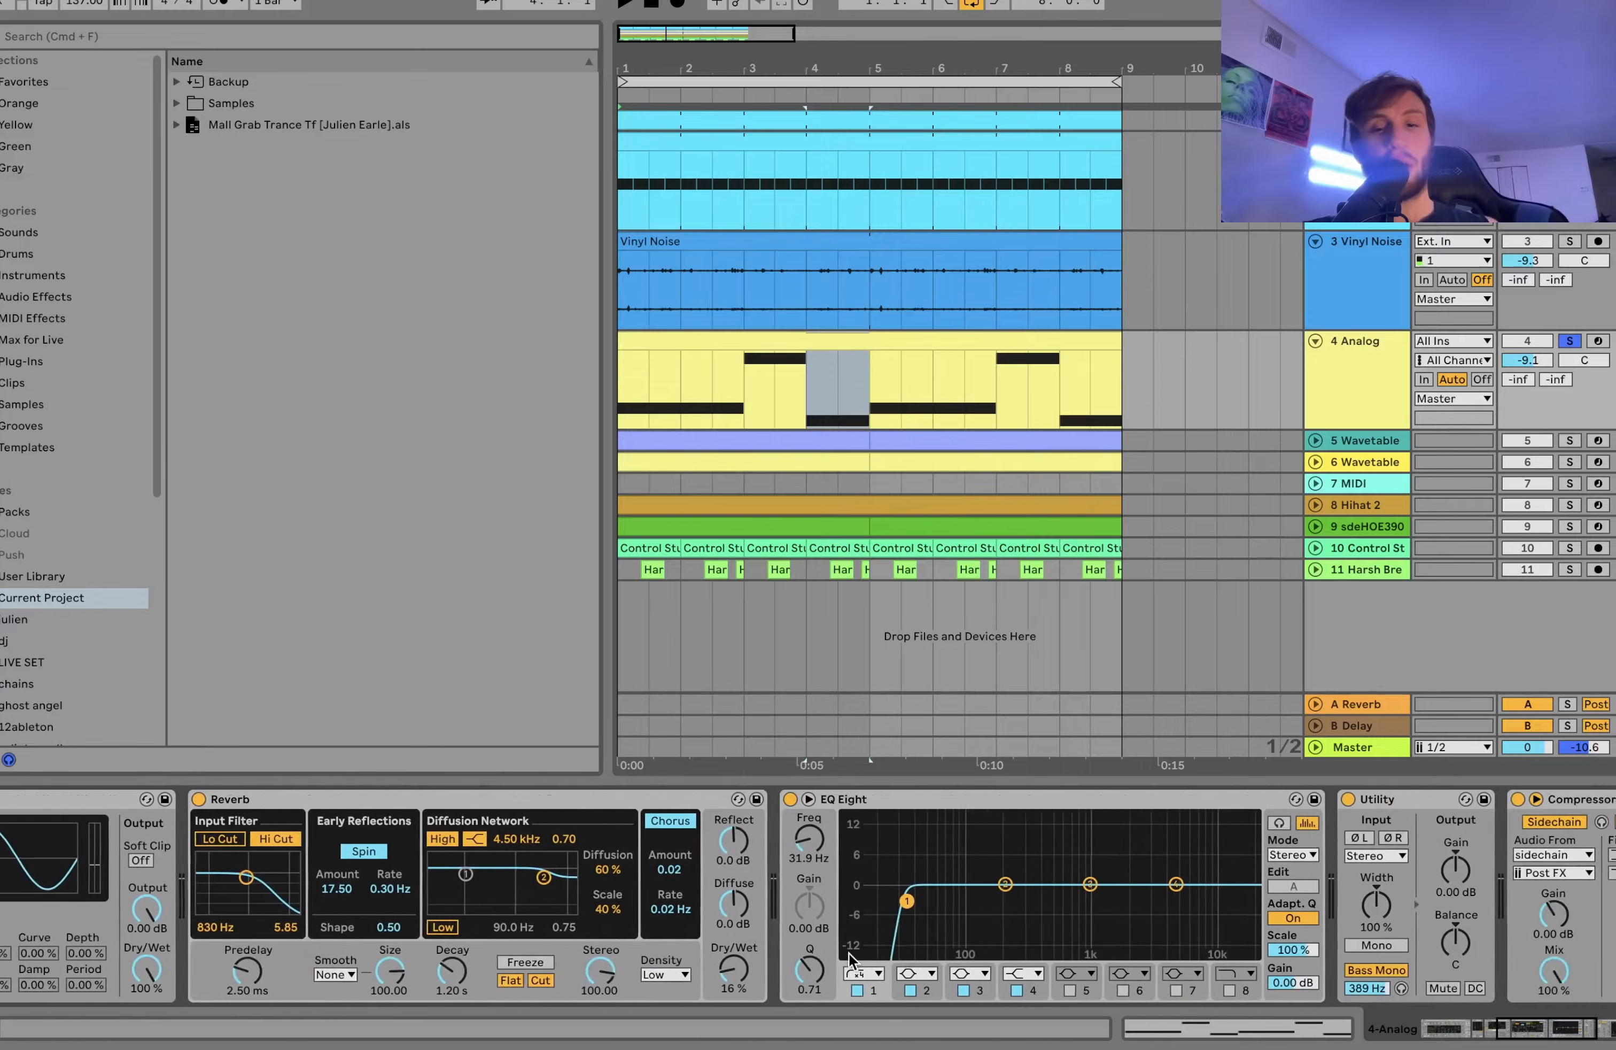
scroll(376, 924, "right", 5)
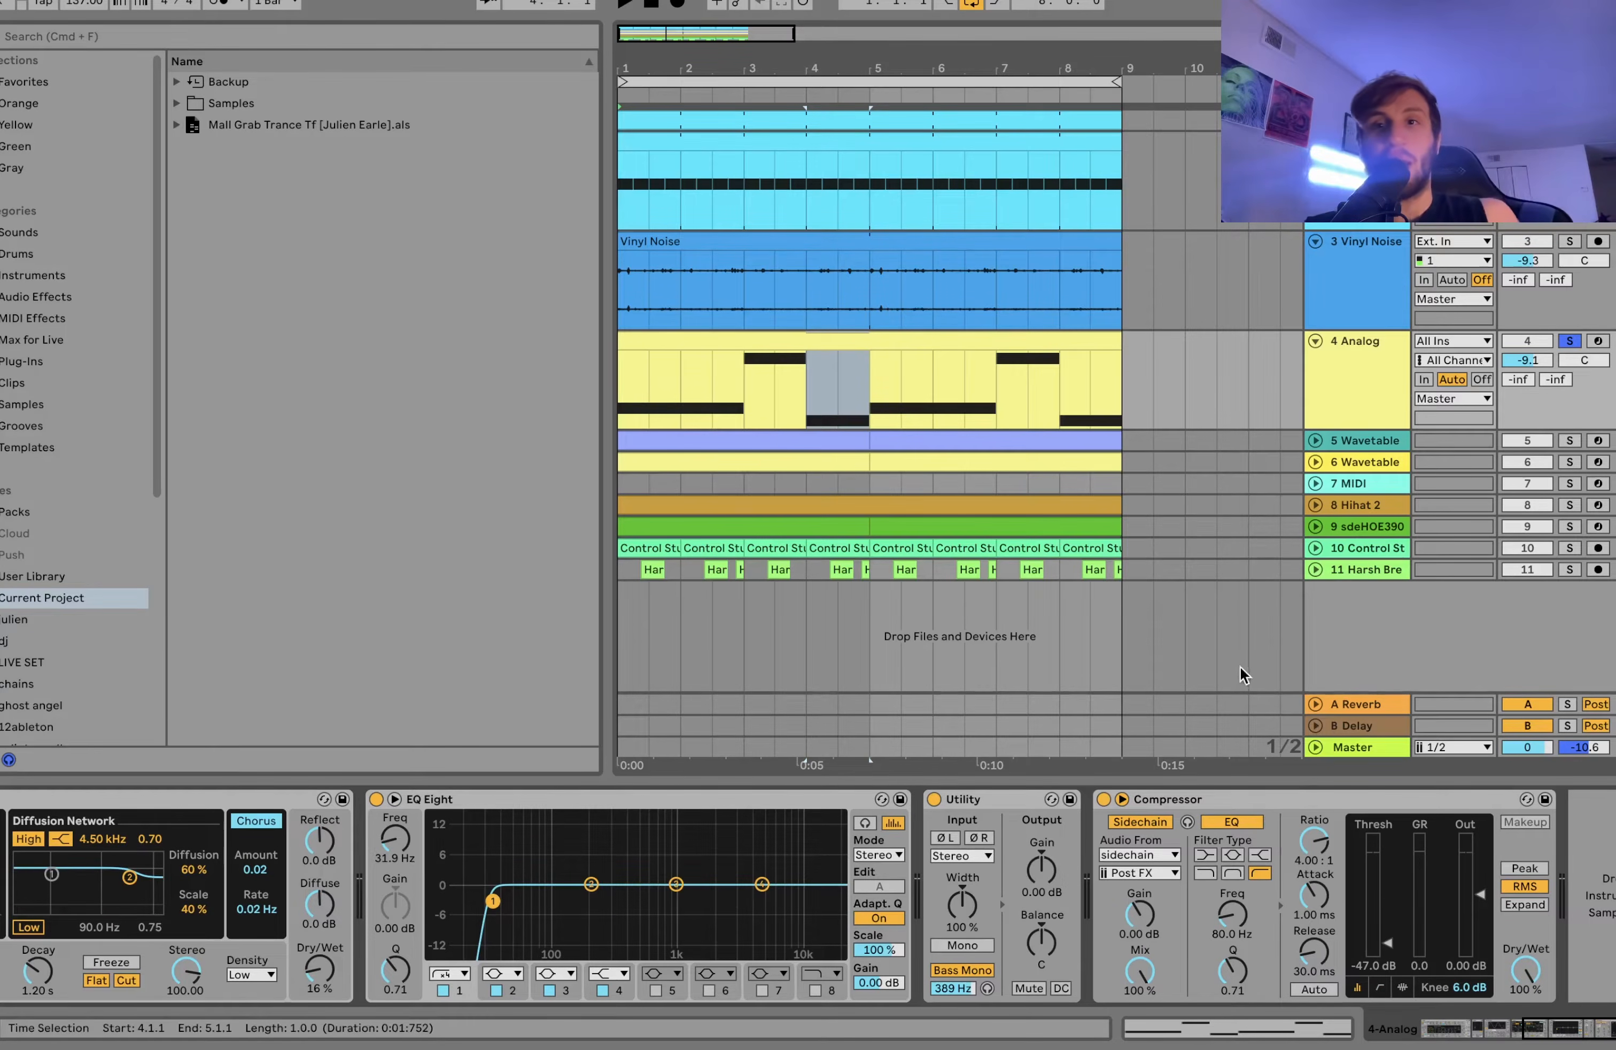
- Solo only the Vinyl Noise track, listen to it and review its effects through to the sidechained Compressor
left_click(1359, 292)
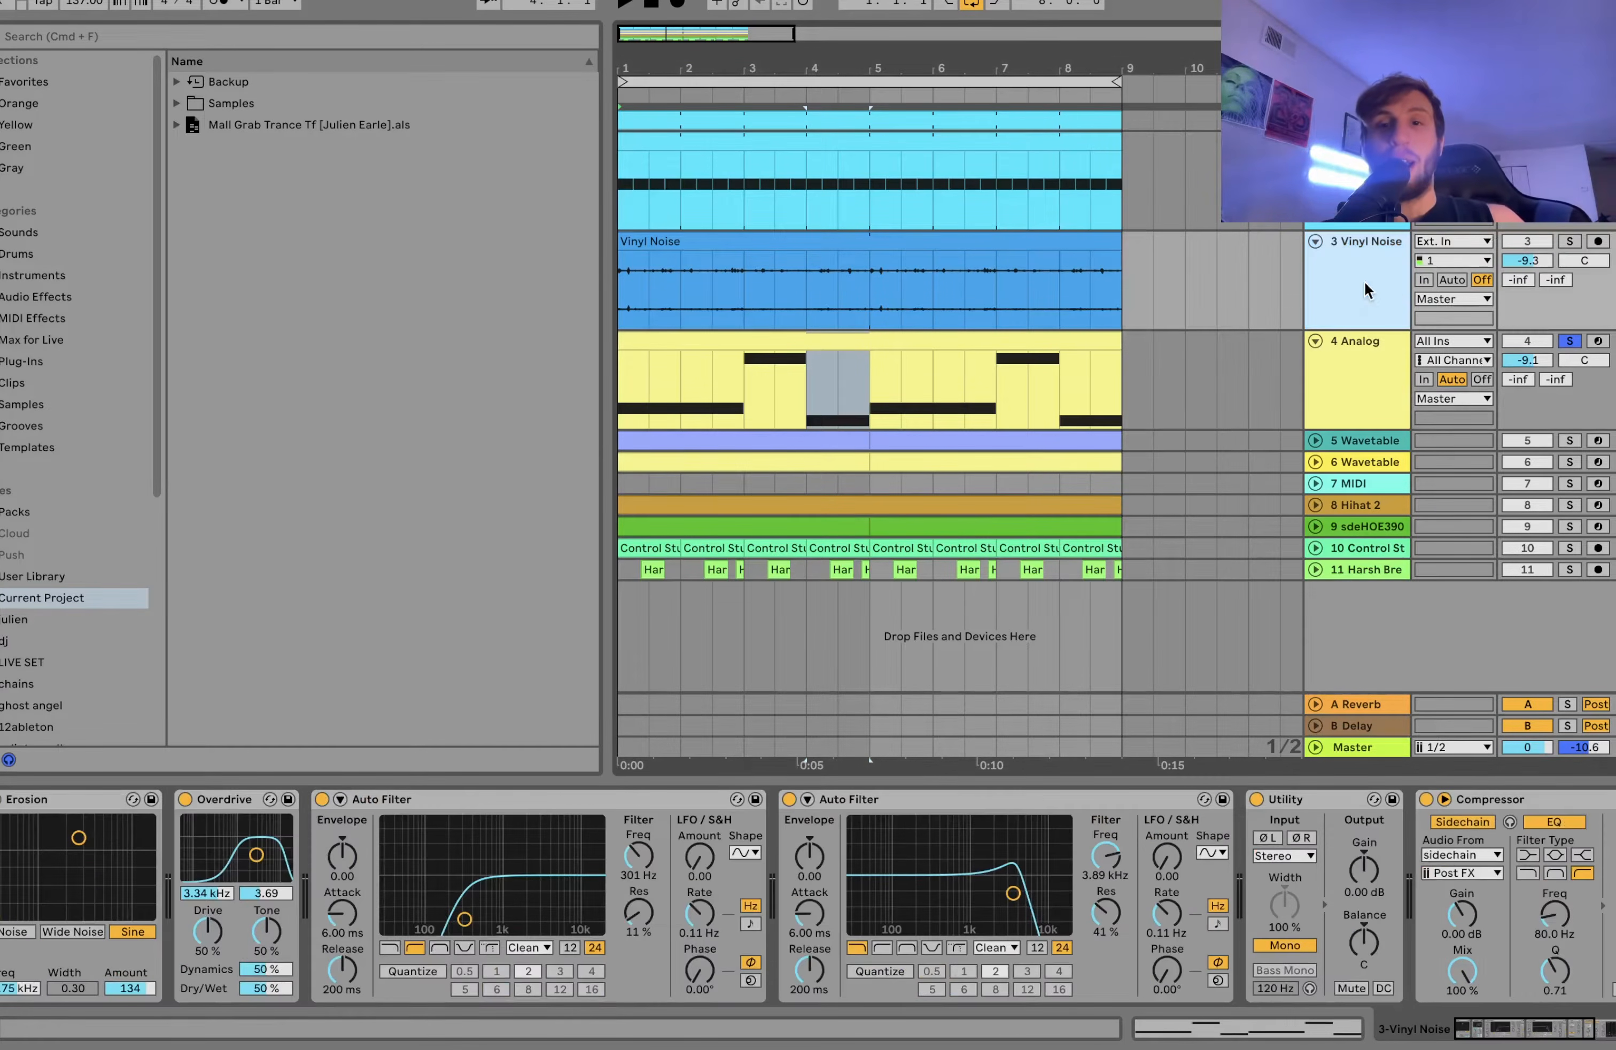
left_click(1576, 244)
key("space")
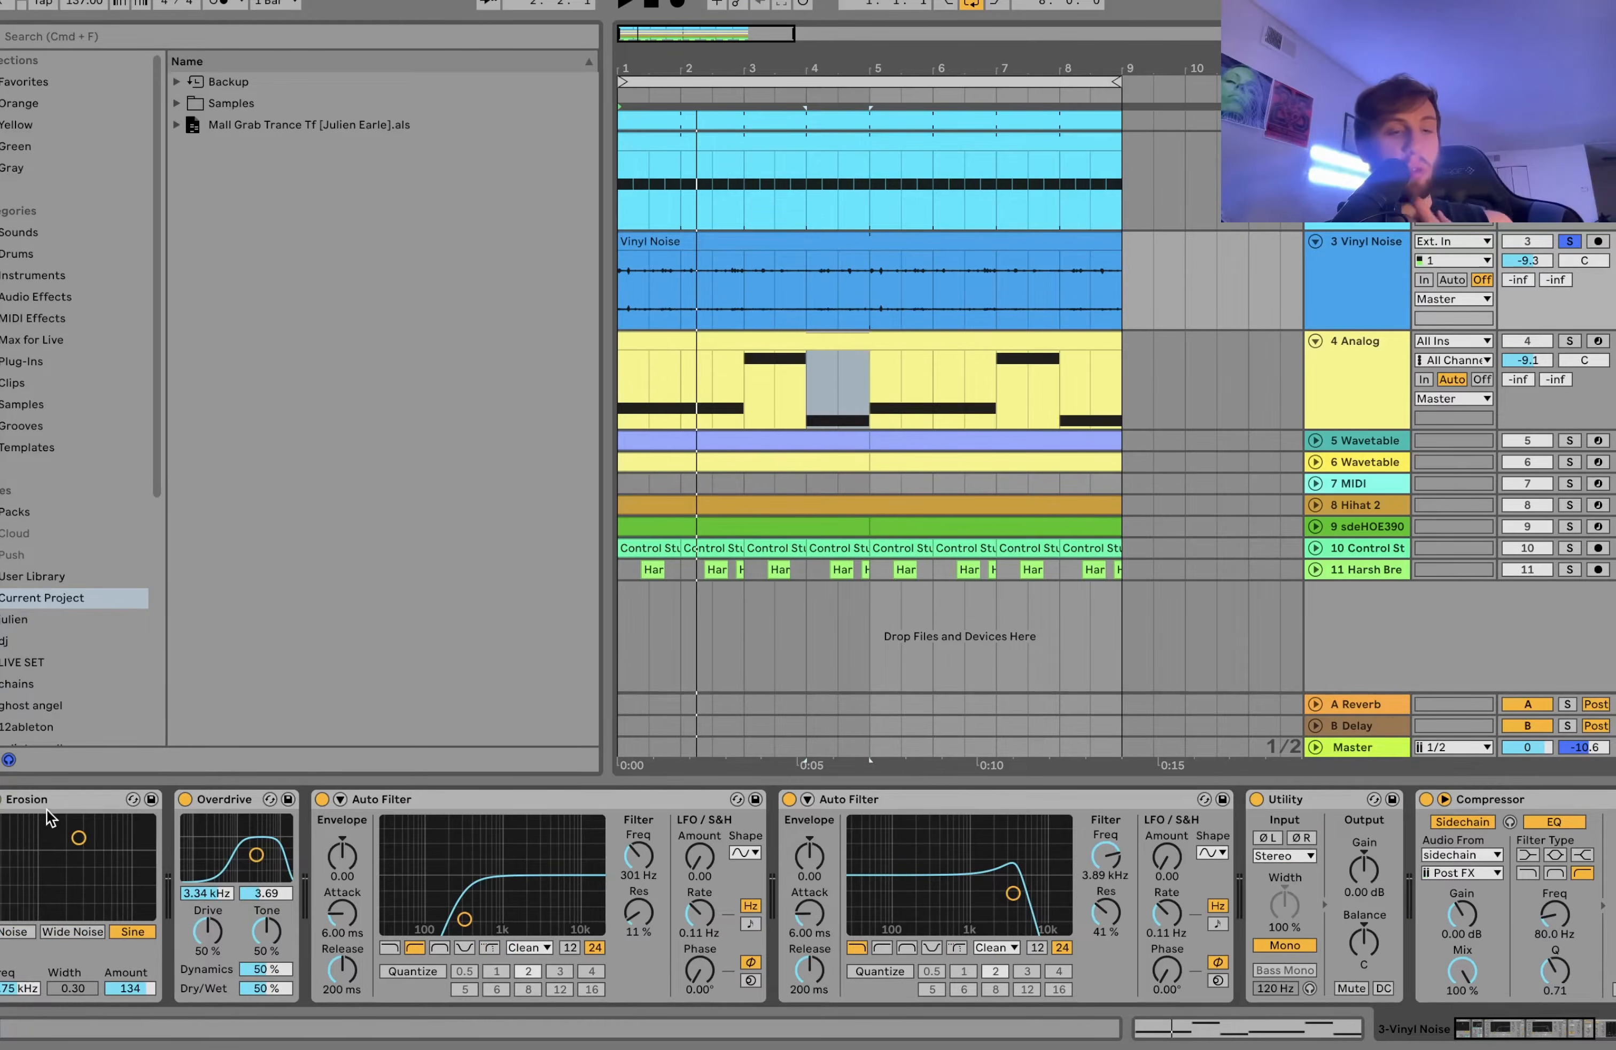
scroll(318, 921, "right", 5)
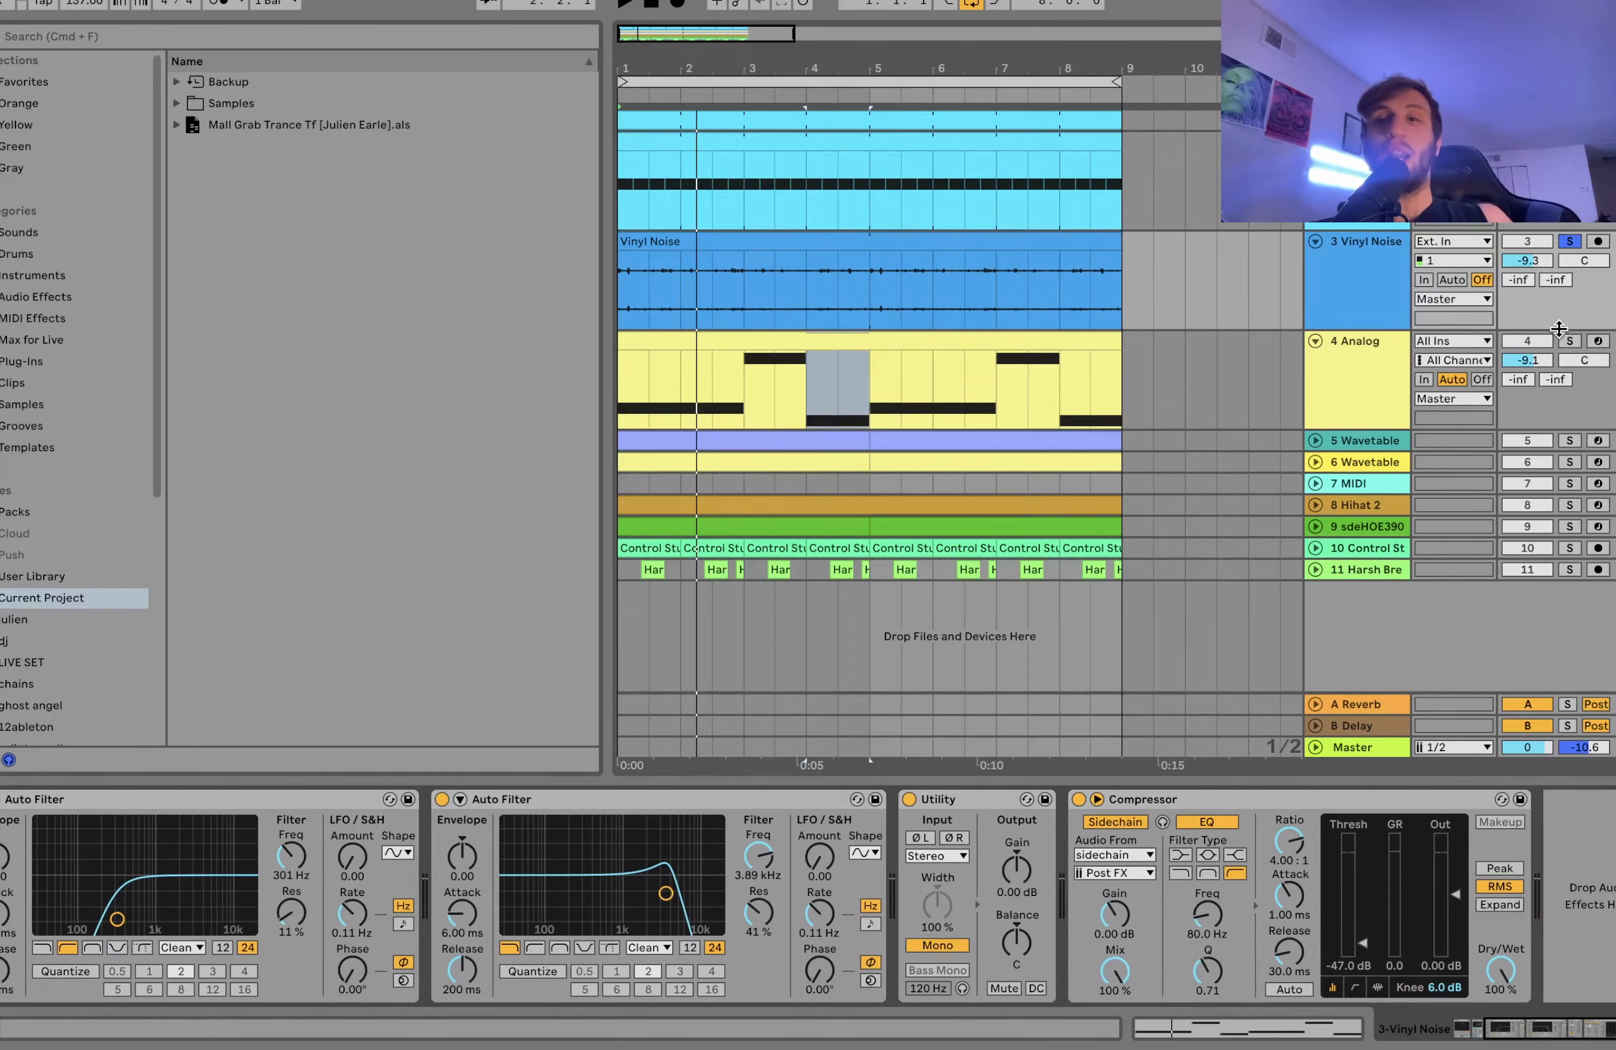
- Solo Analog together with Vinyl Noise and play both tracks
left_click(1570, 341)
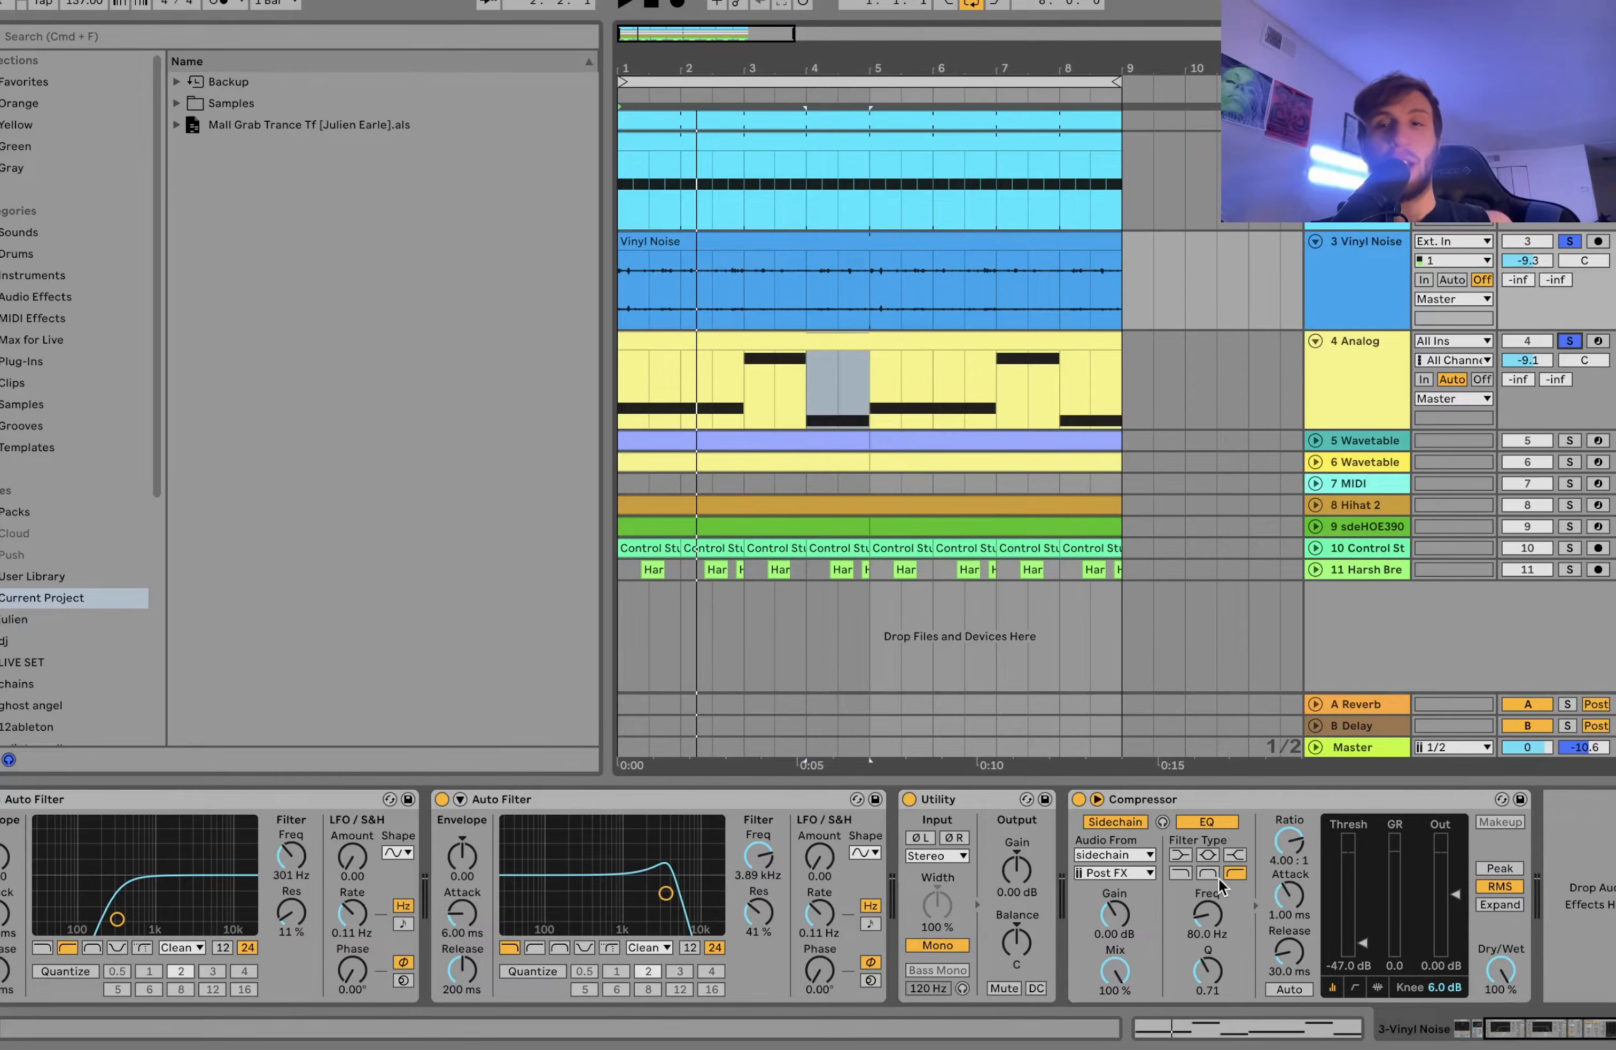
key("space")
left_click(1314, 441)
left_click(1314, 440)
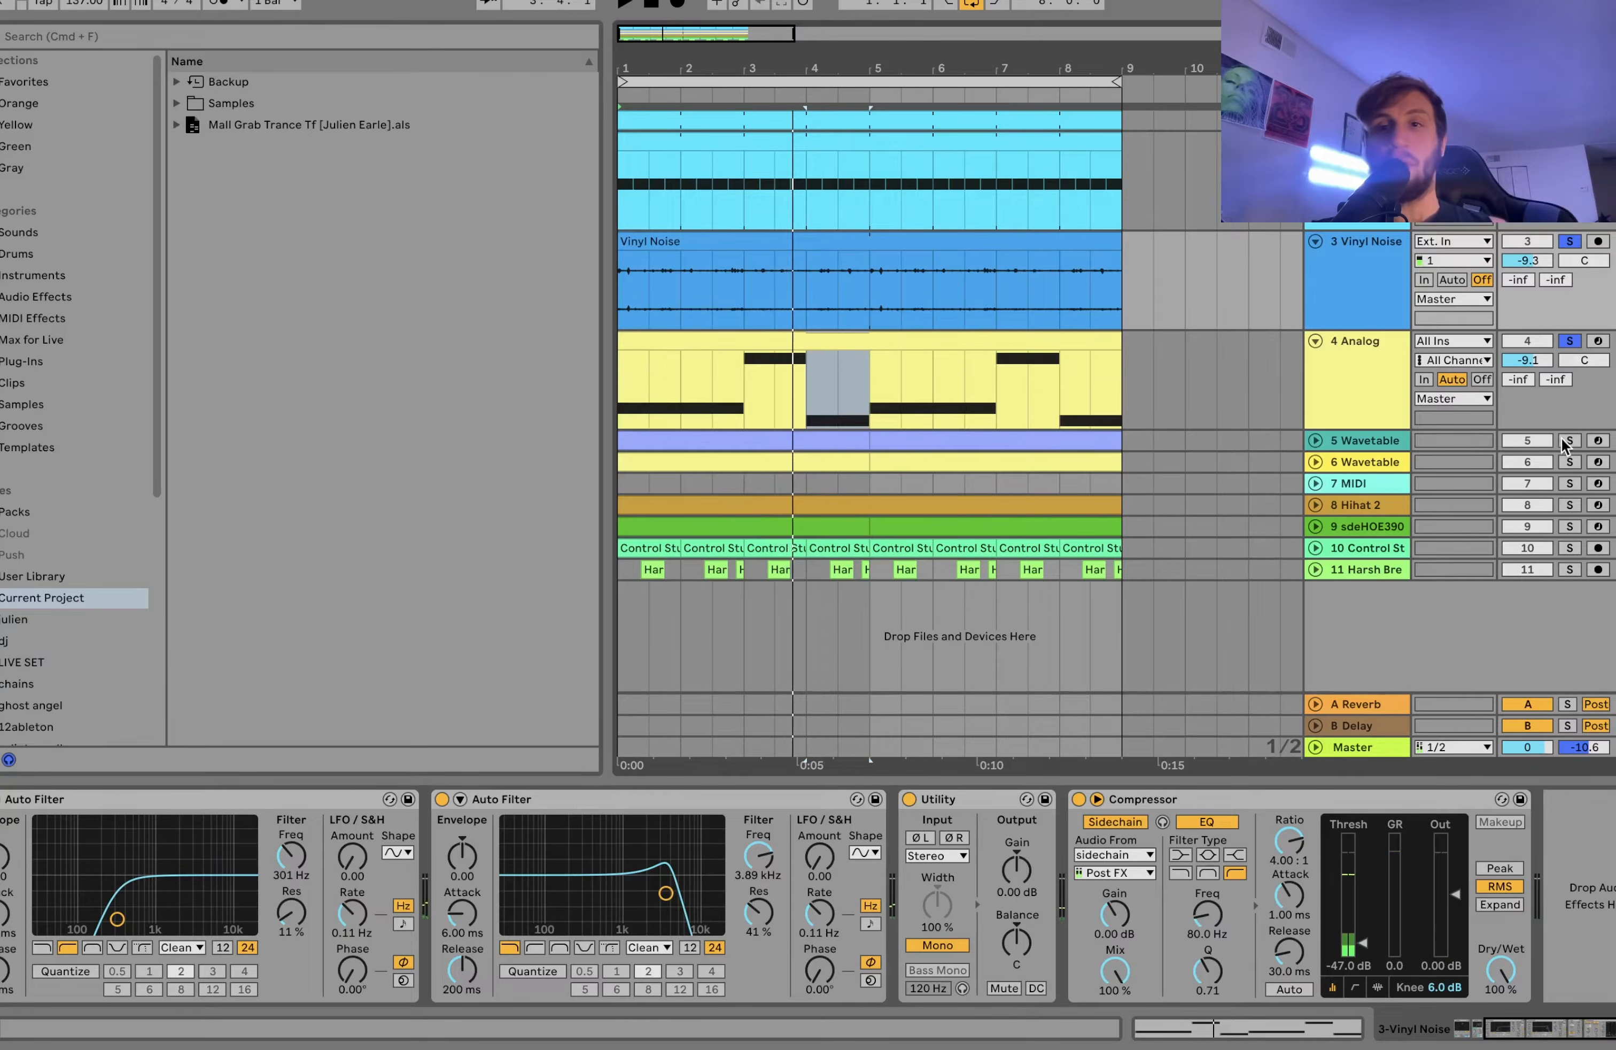
- Solo only the fifth track (Wavetable), play it, expand it and open its MIDI clip
left_click(1386, 440)
key("space")
left_click(1315, 441)
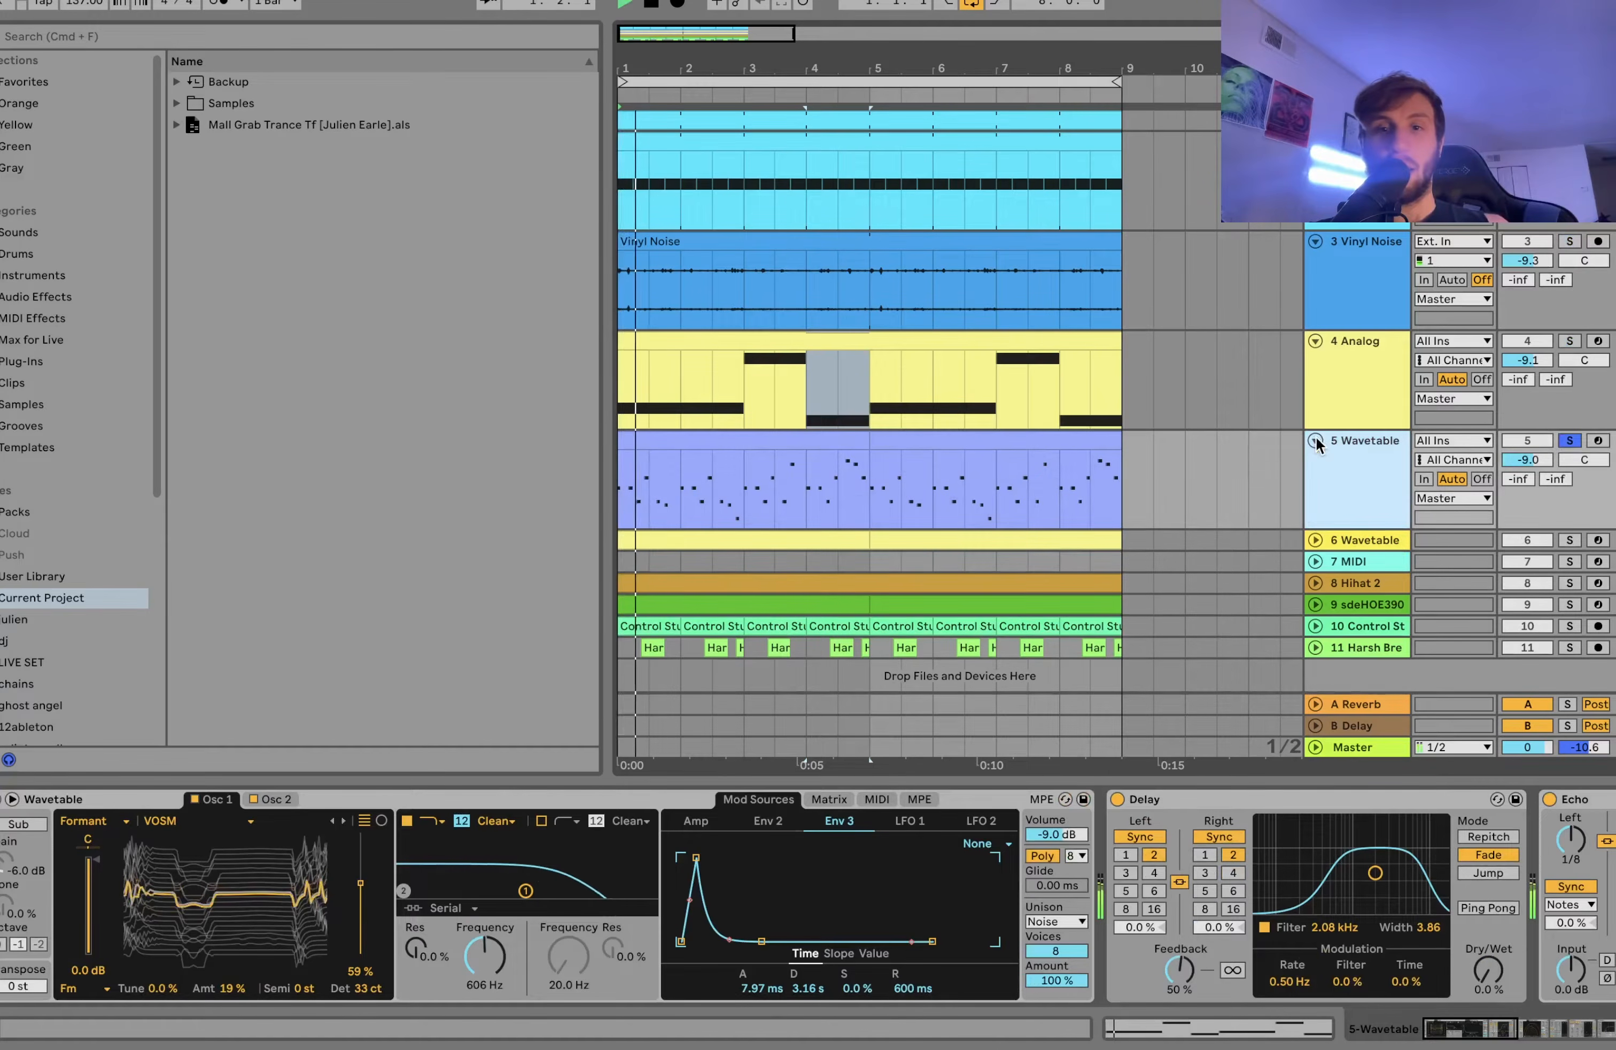
double_click(852, 441)
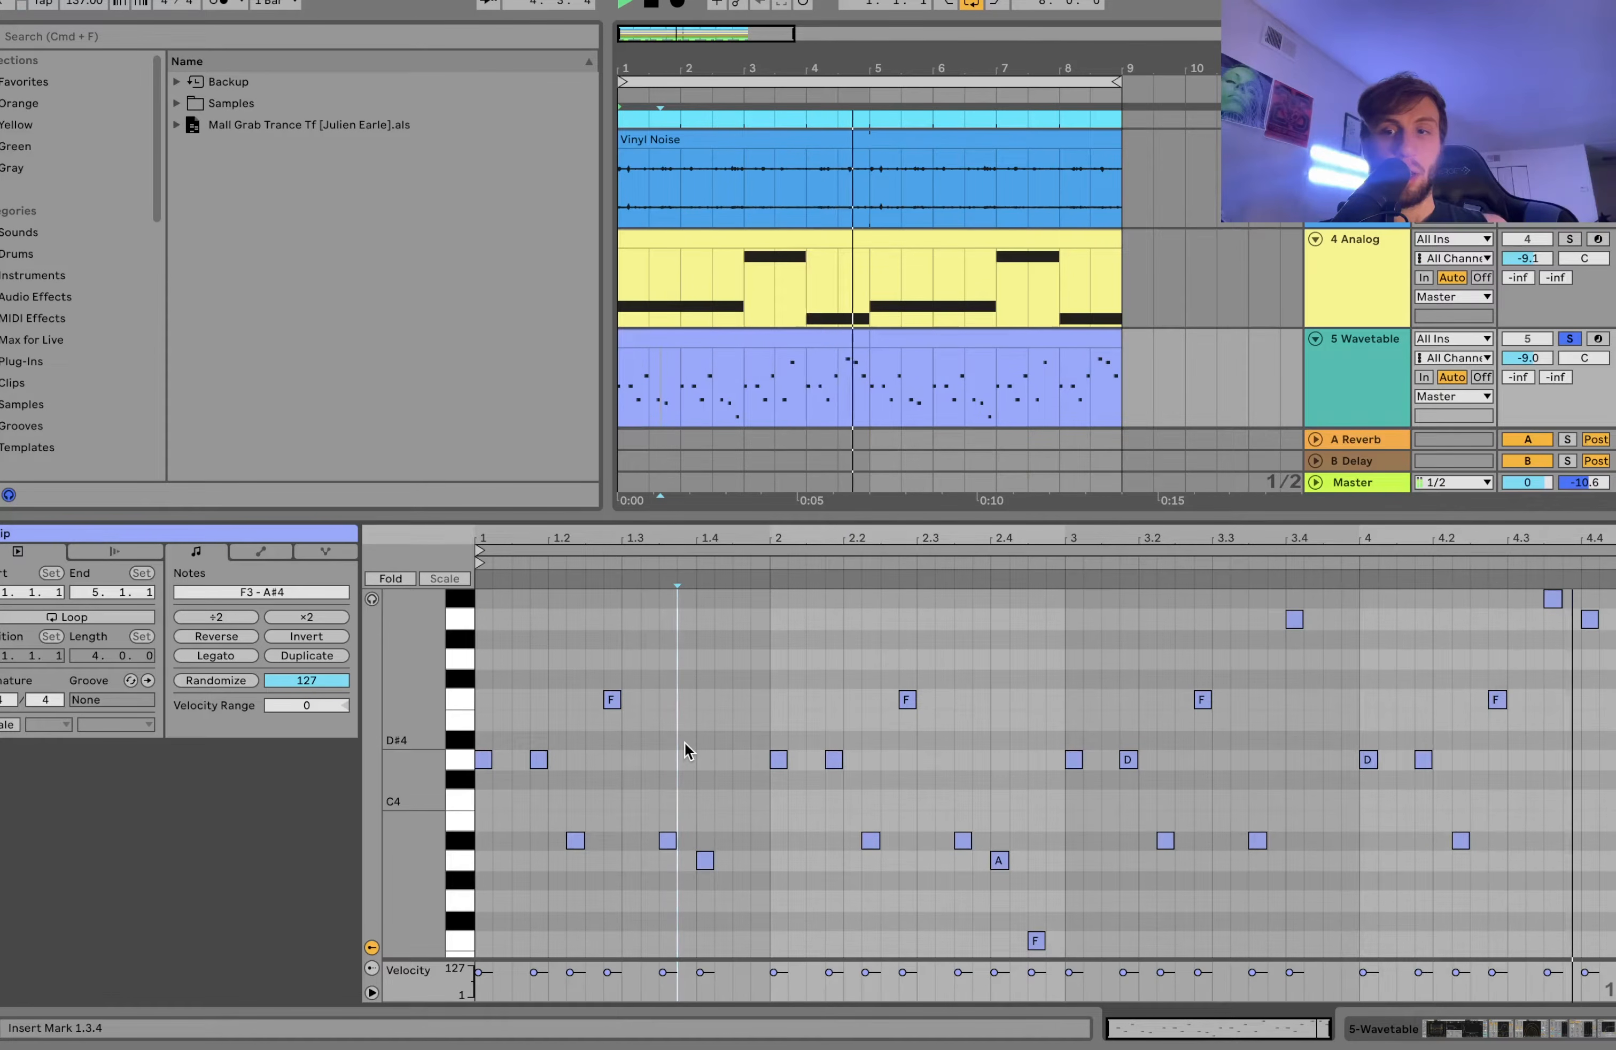
- Select and sound the clip's notes on the A#3, A3 and D4 keys, and play the arpeggio pattern
key("space")
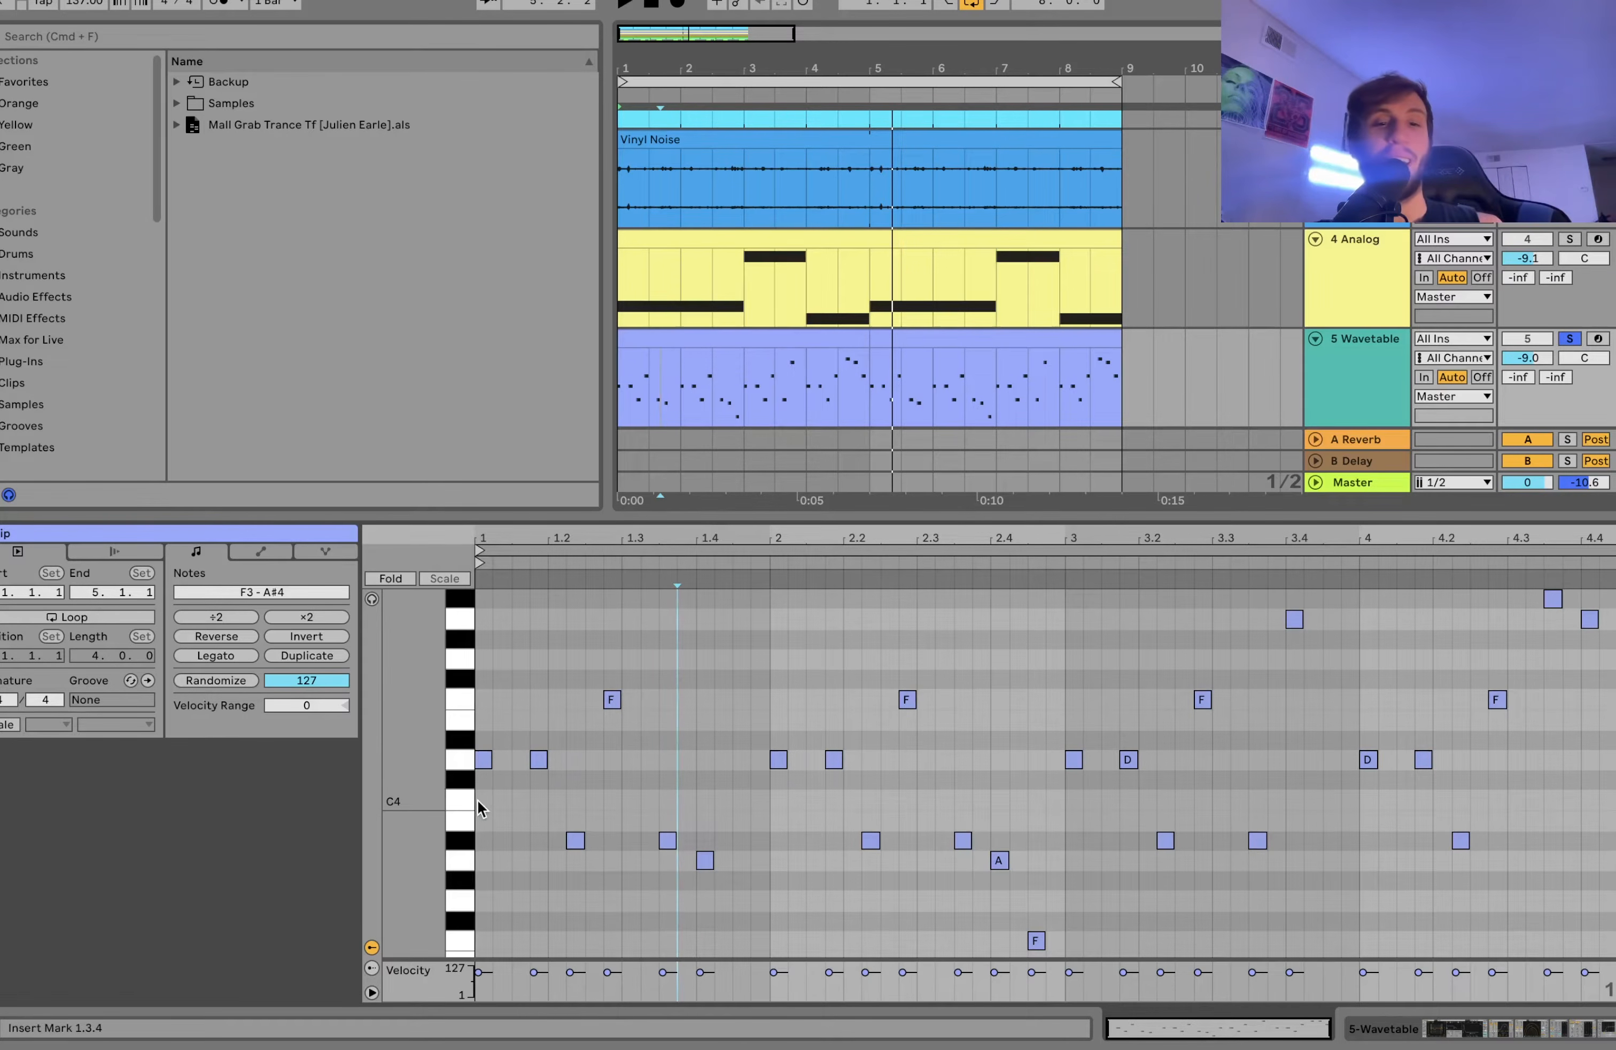
left_click(464, 838)
left_click(457, 863)
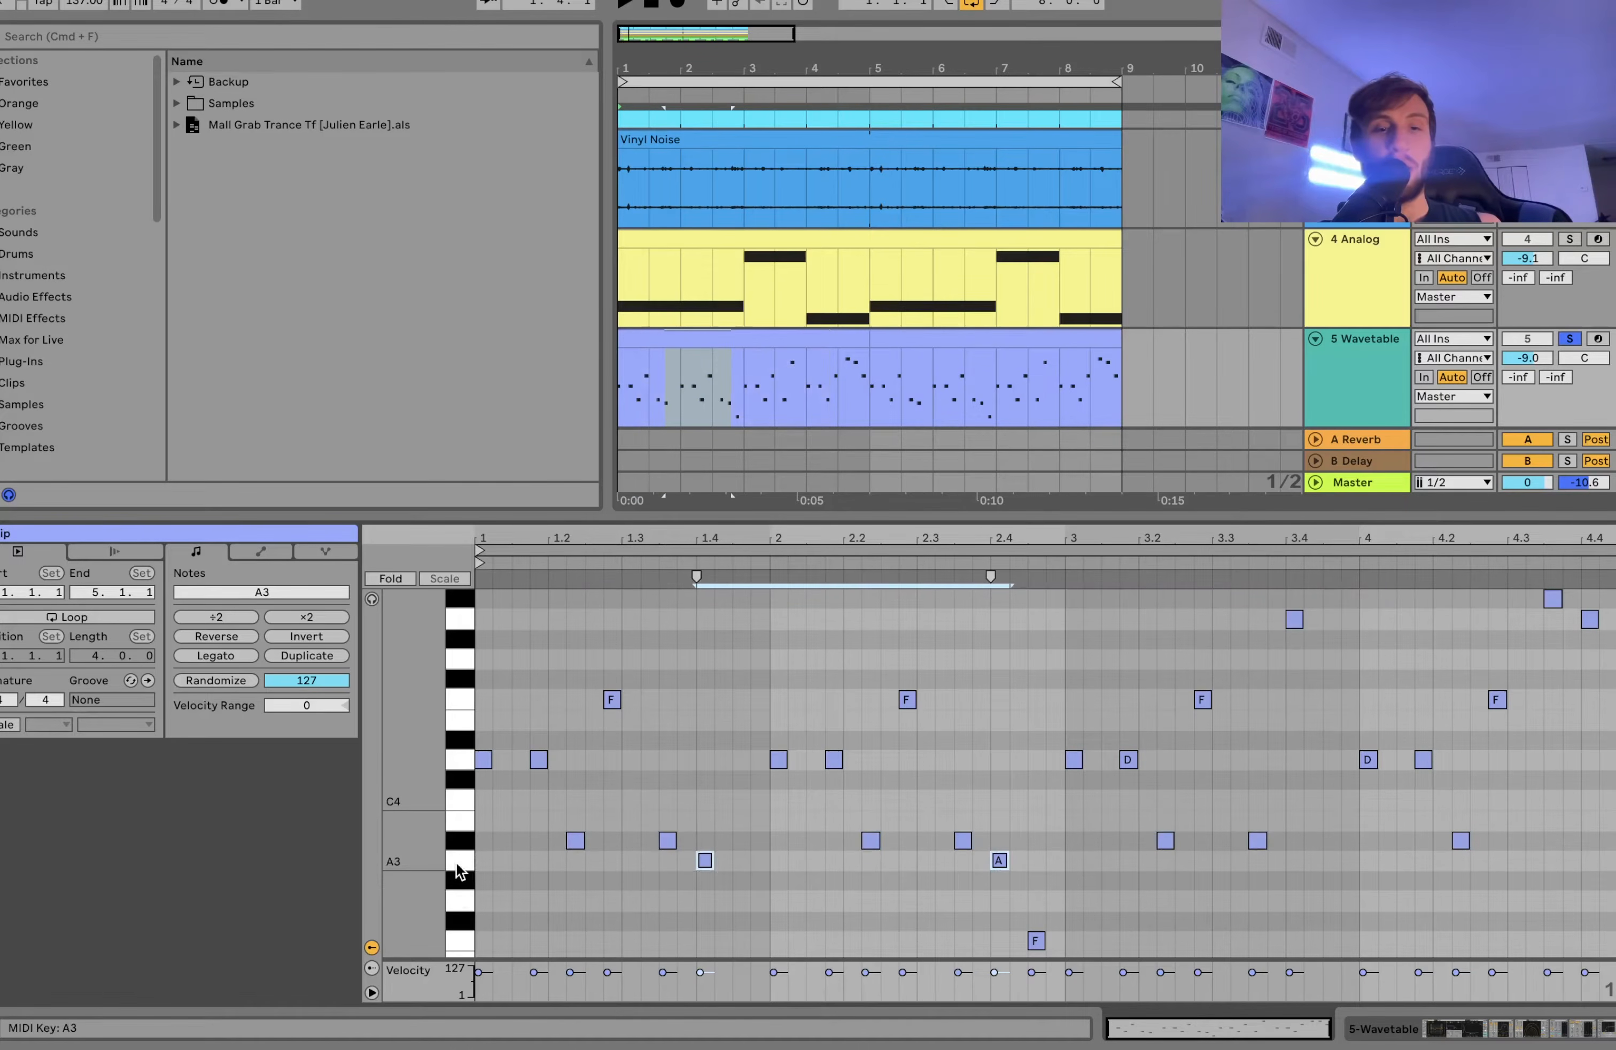
left_click(463, 760)
key("space")
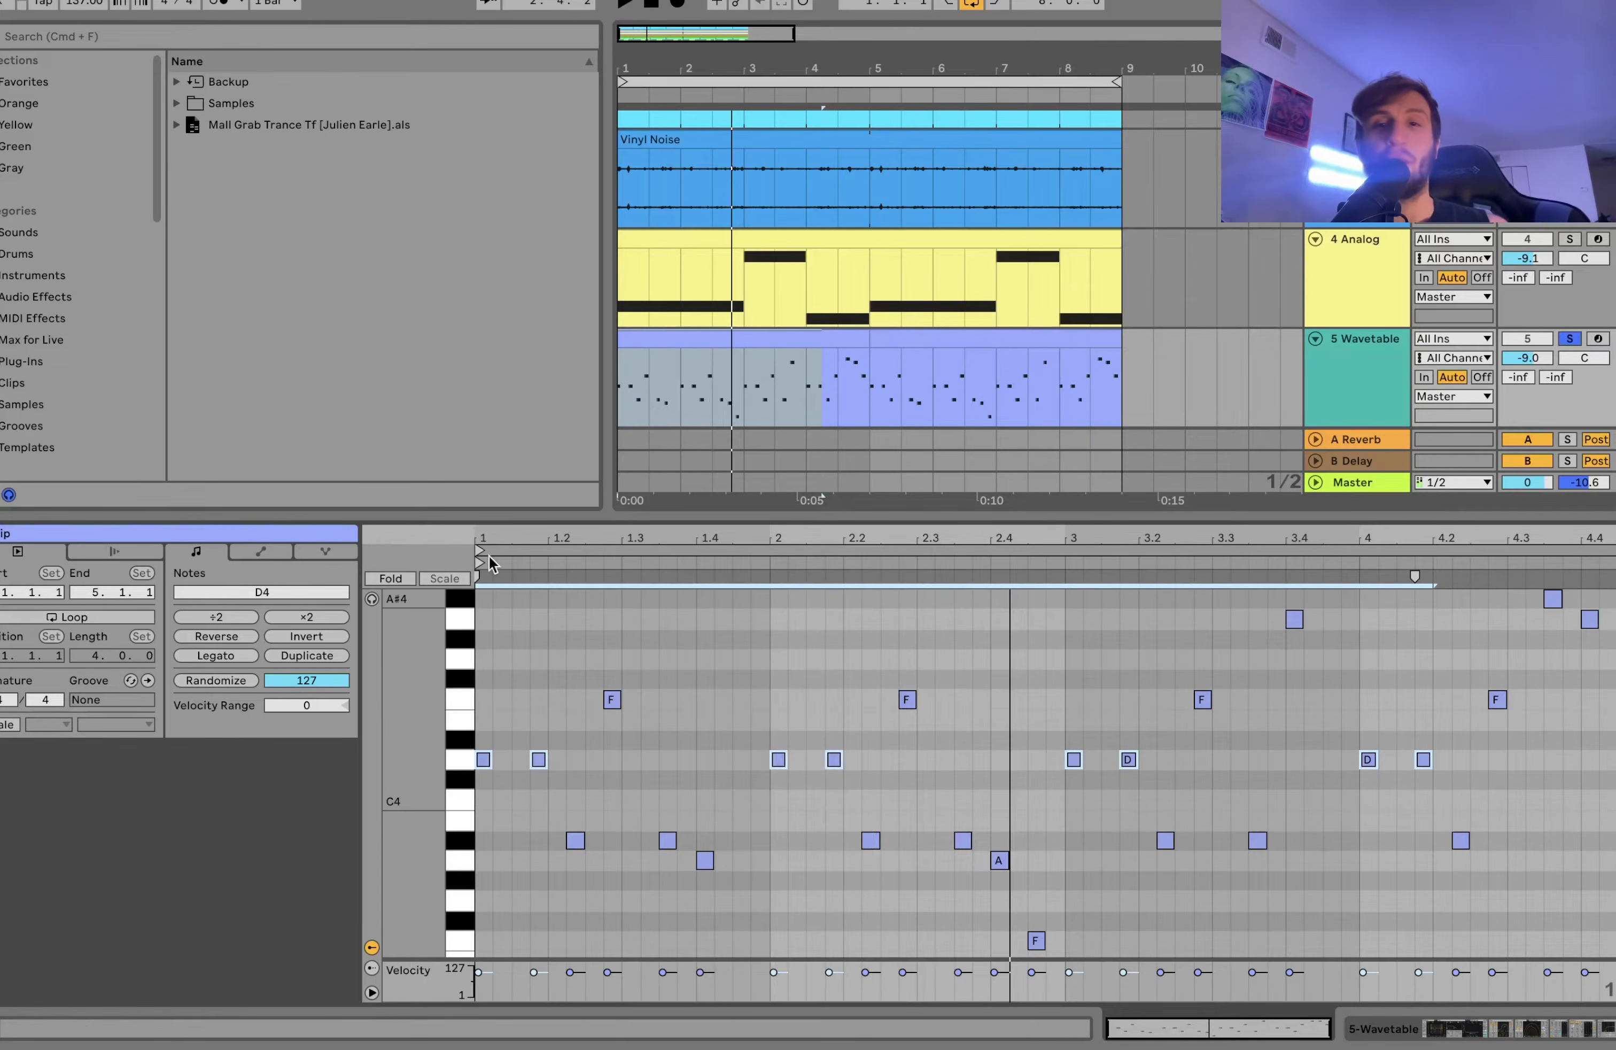
left_click(800, 337)
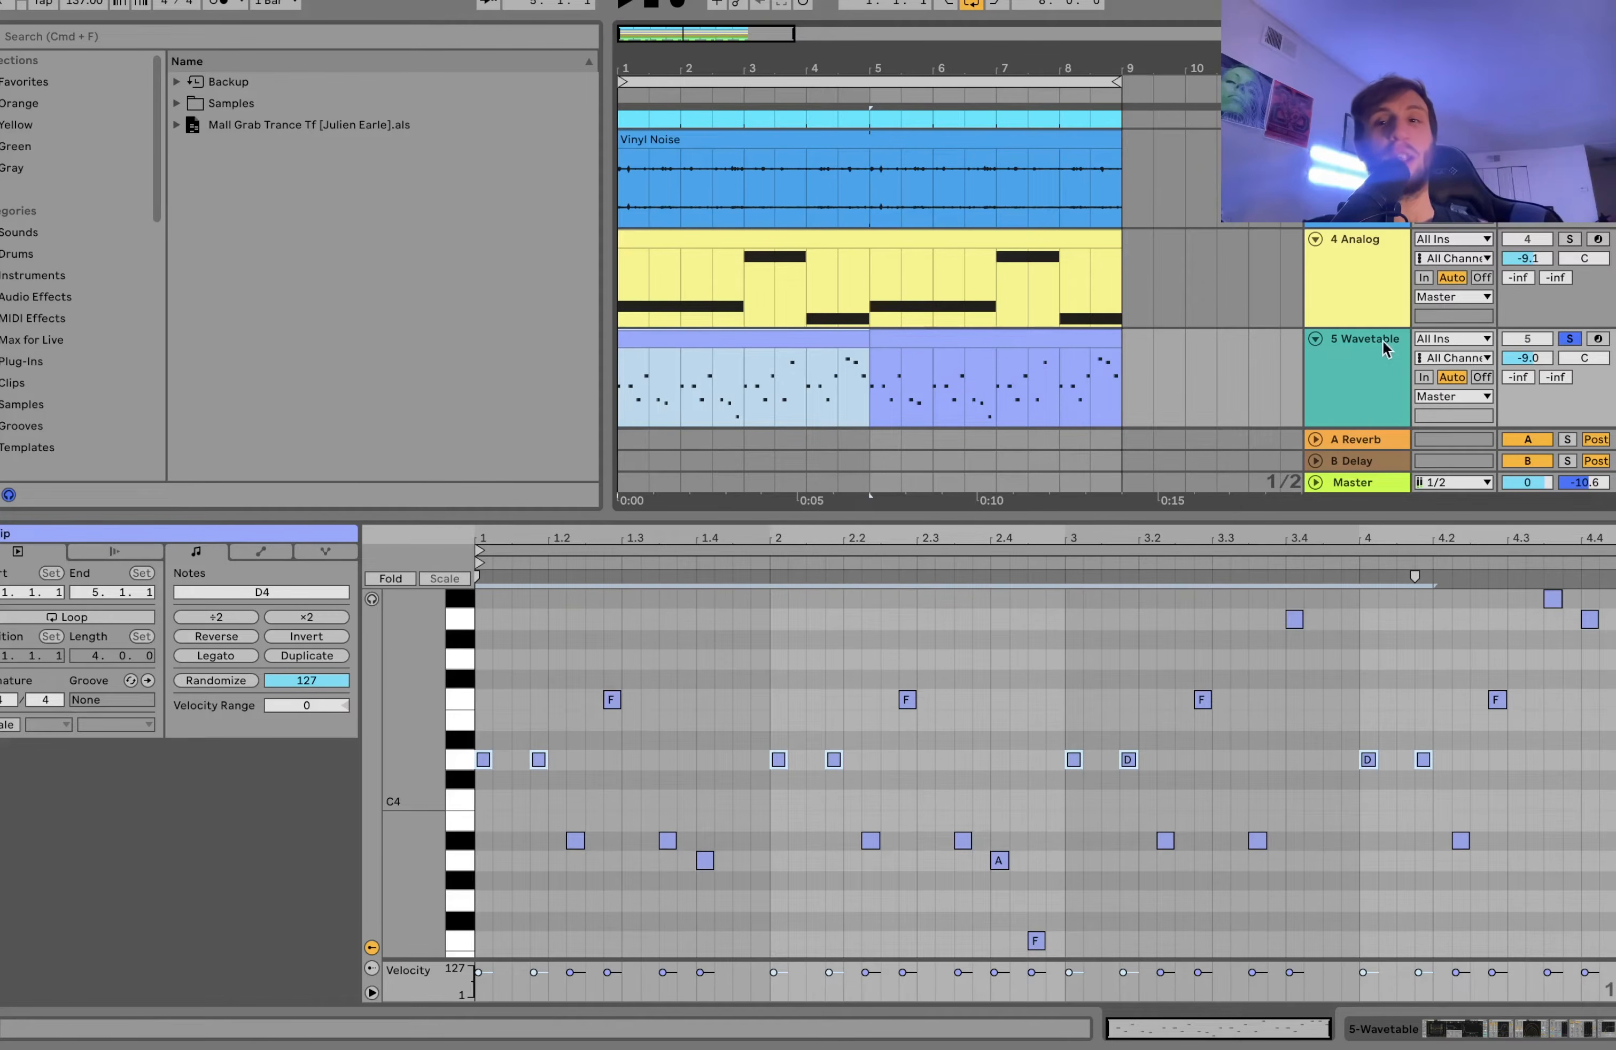
- Show the fifth track's devices and compare Wavetable's Osc 1 and Osc 2 settings while playing the track
double_click(1349, 367)
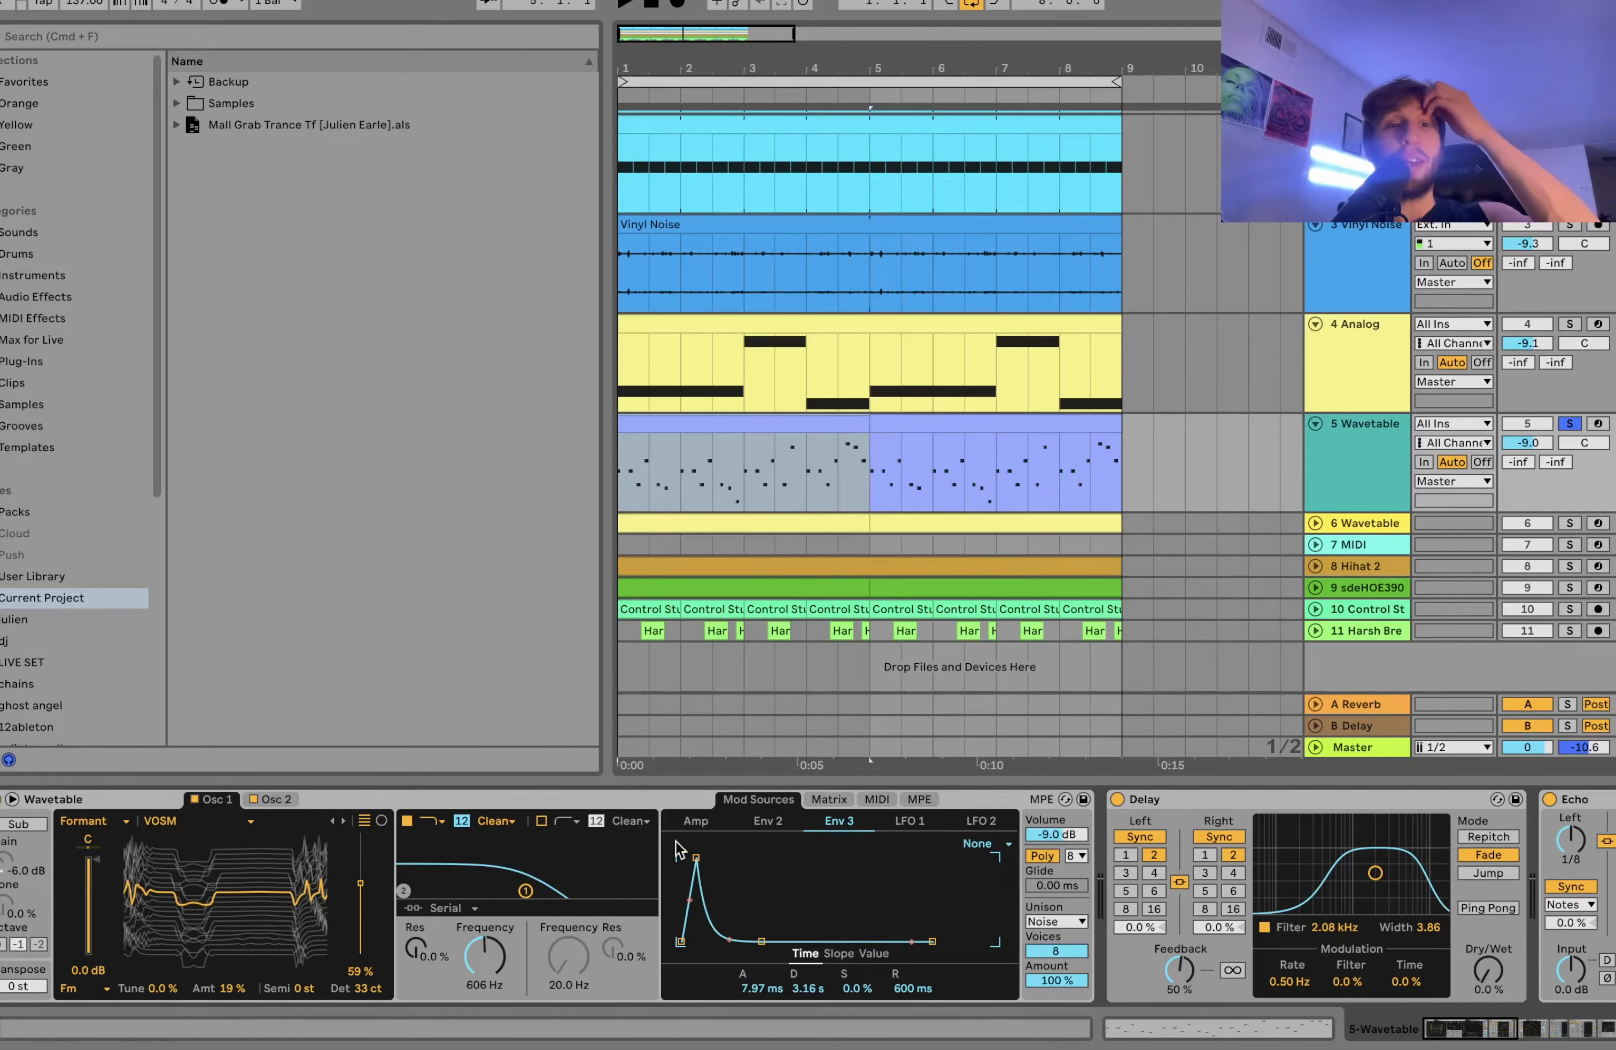
scroll(521, 840, "right", 10)
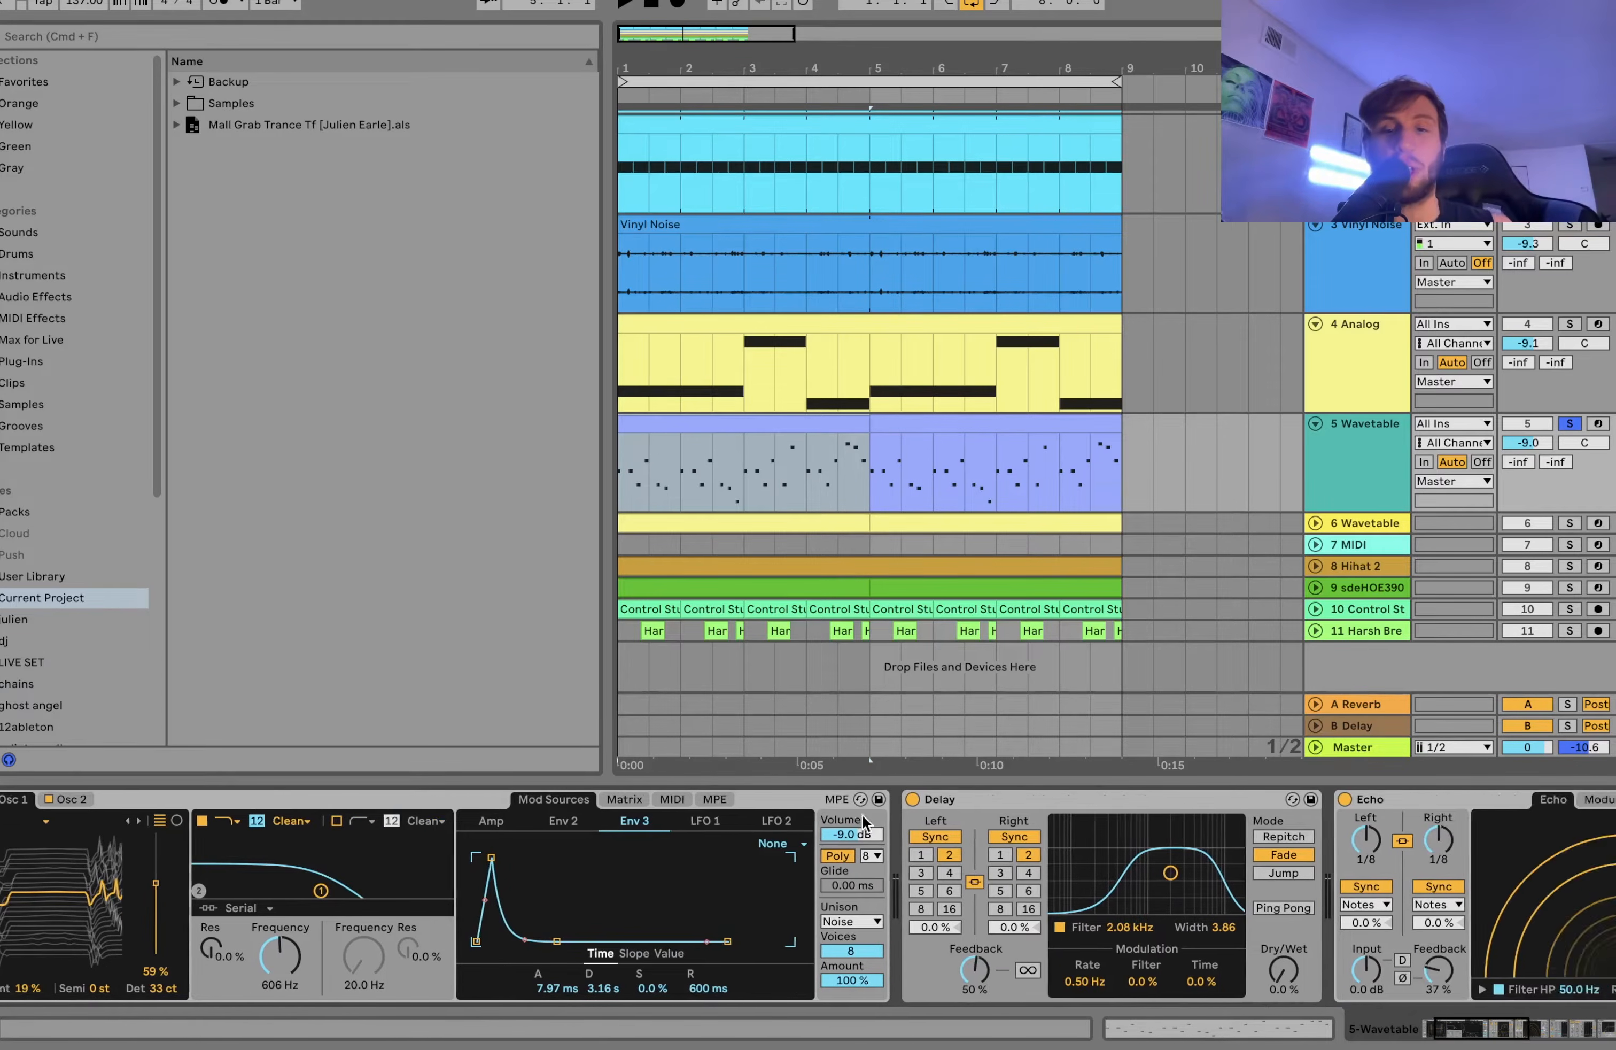
scroll(798, 802, "left", 10)
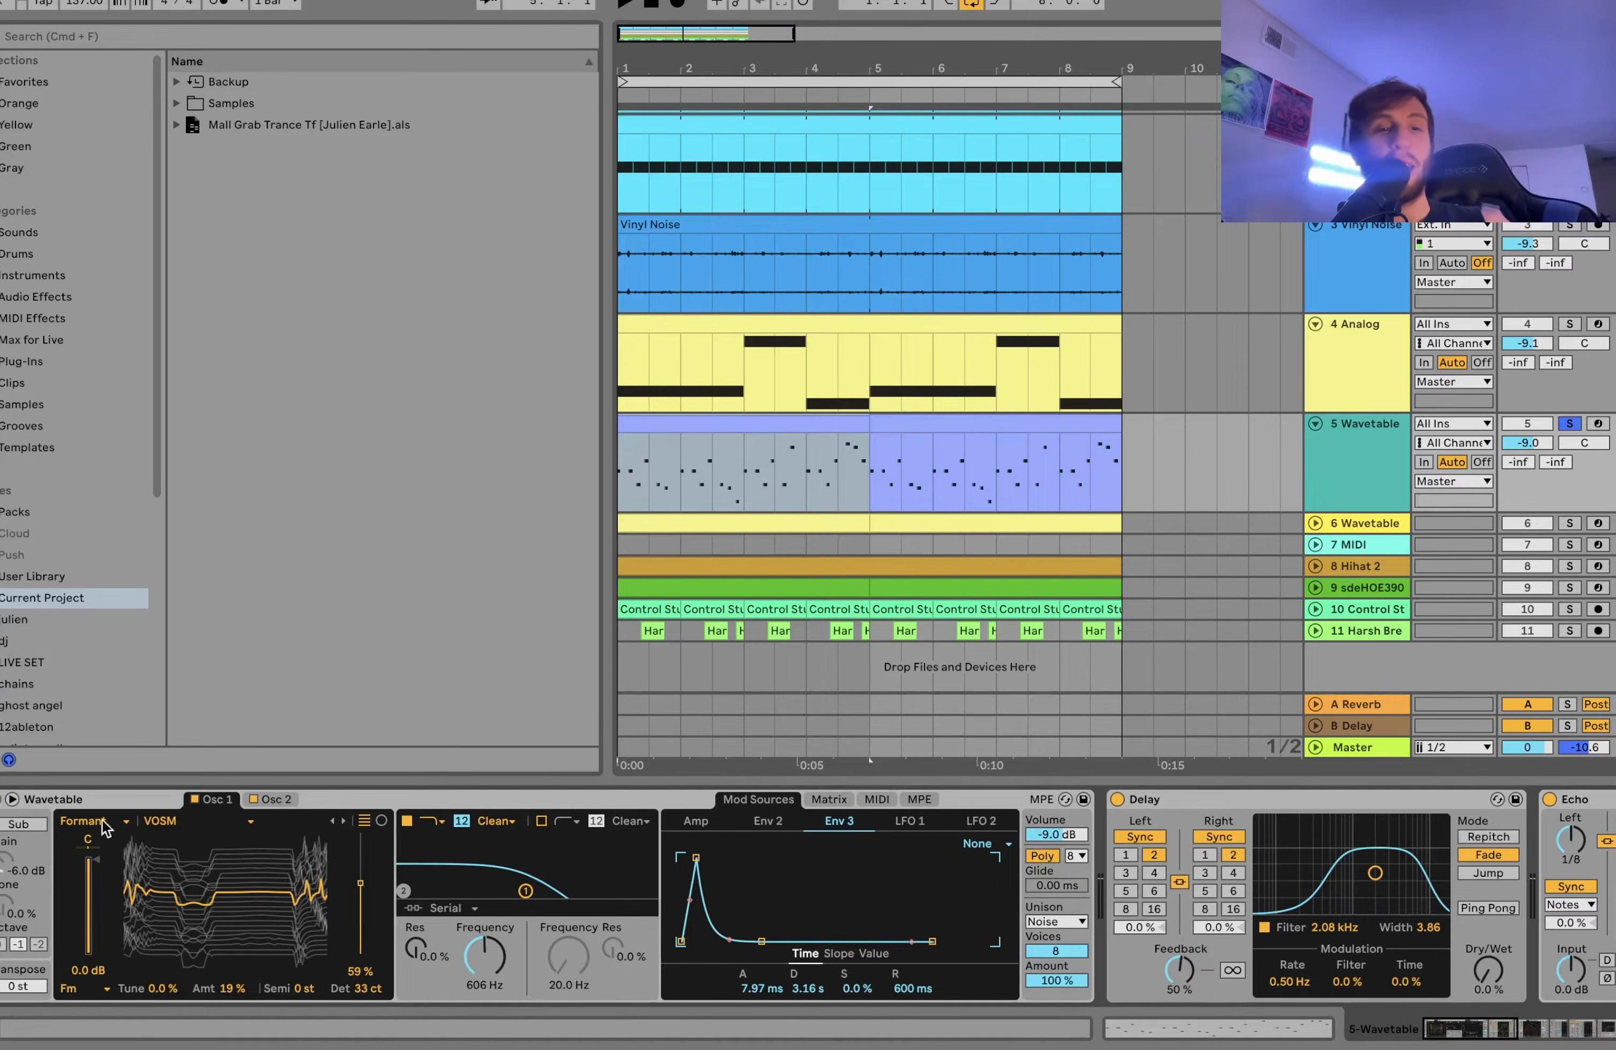
left_click(273, 805)
left_click(268, 800)
key("space")
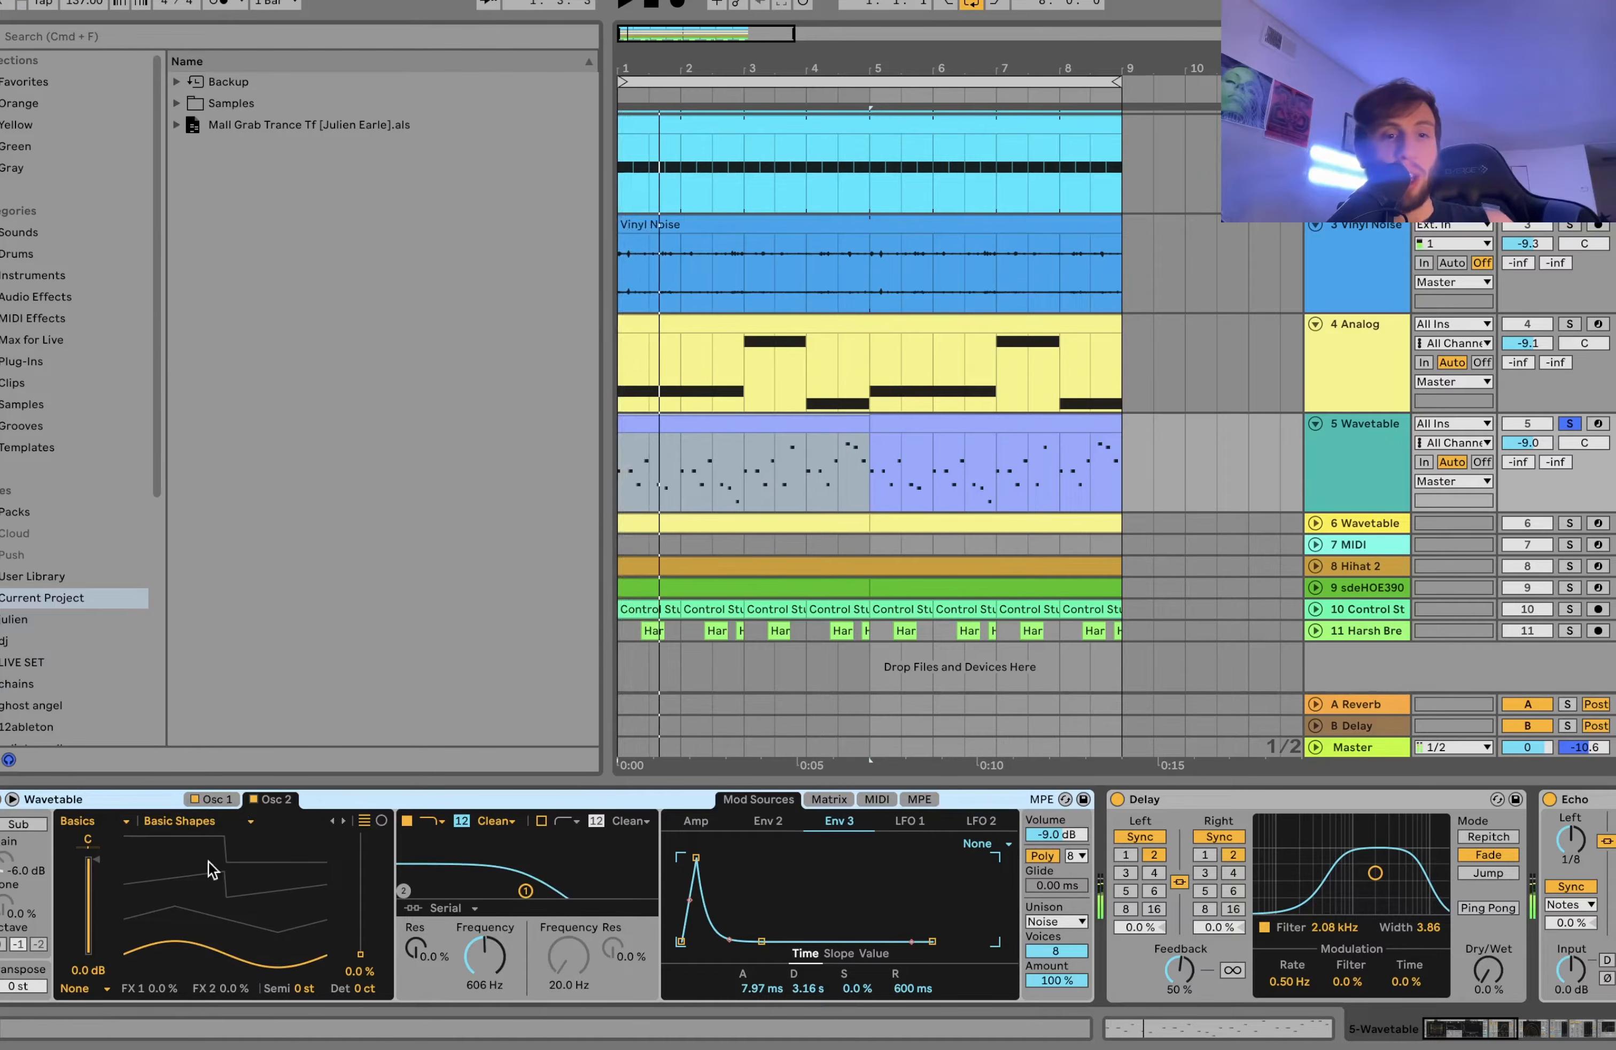
left_click(219, 798)
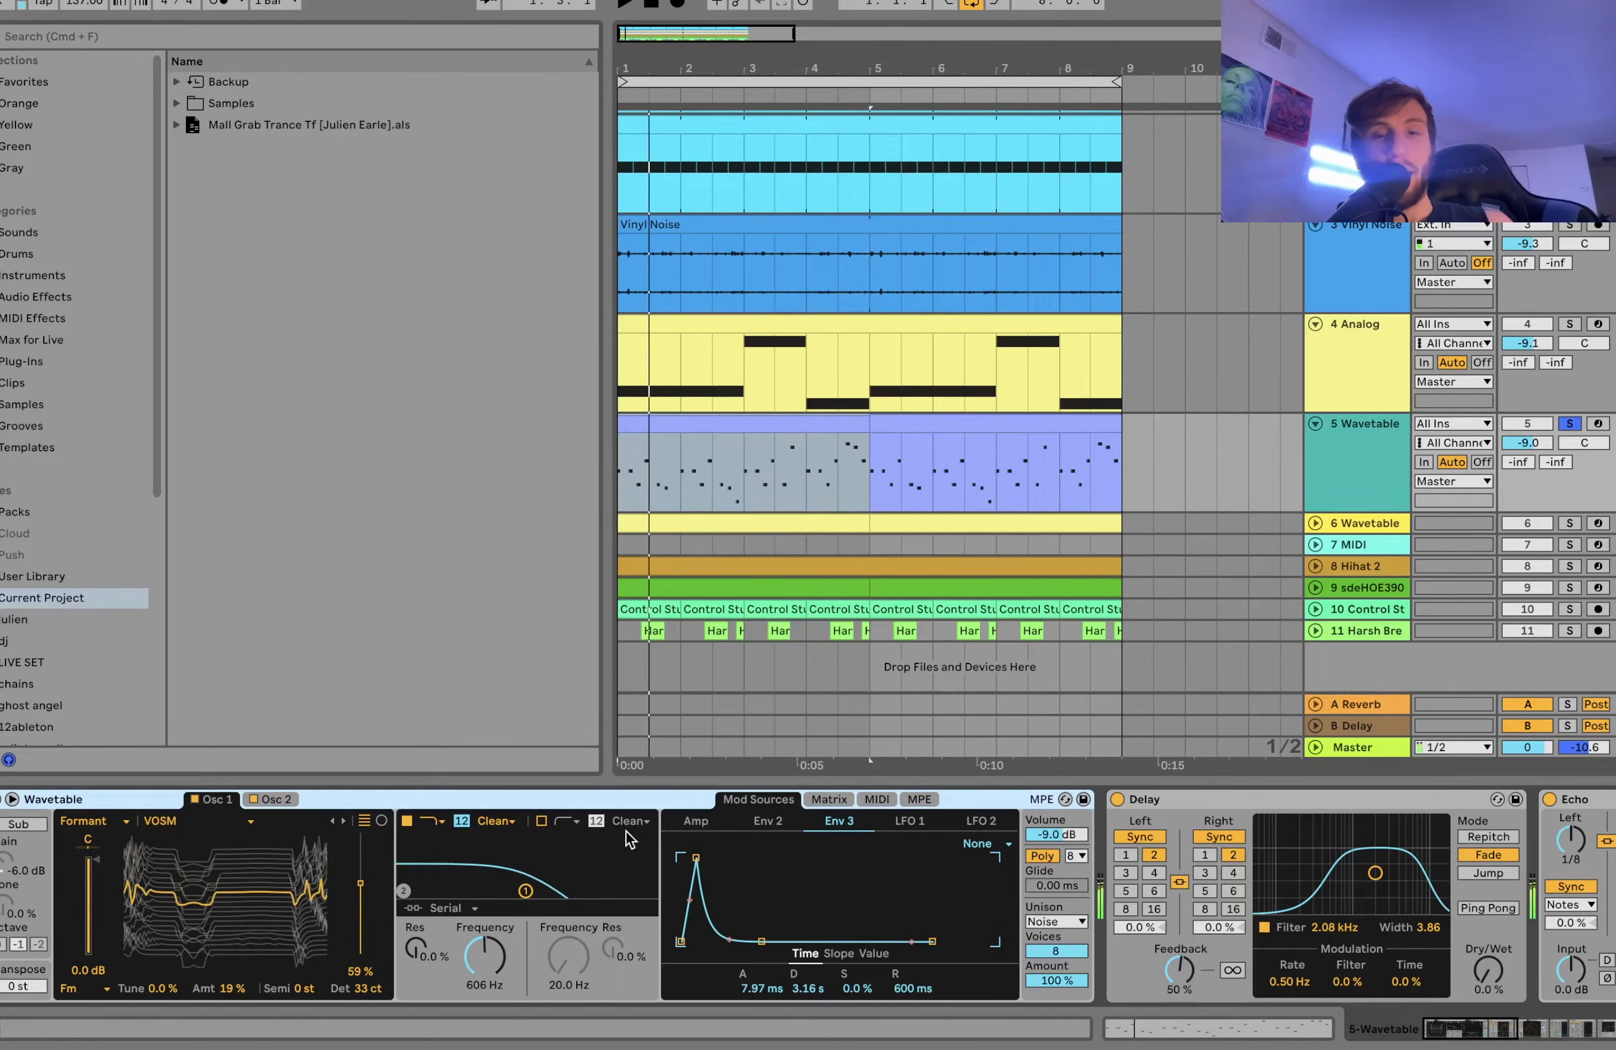
- Review Wavetable's modulation matrix and the LFO 1 that modulates the Osc 1 position
left_click(829, 802)
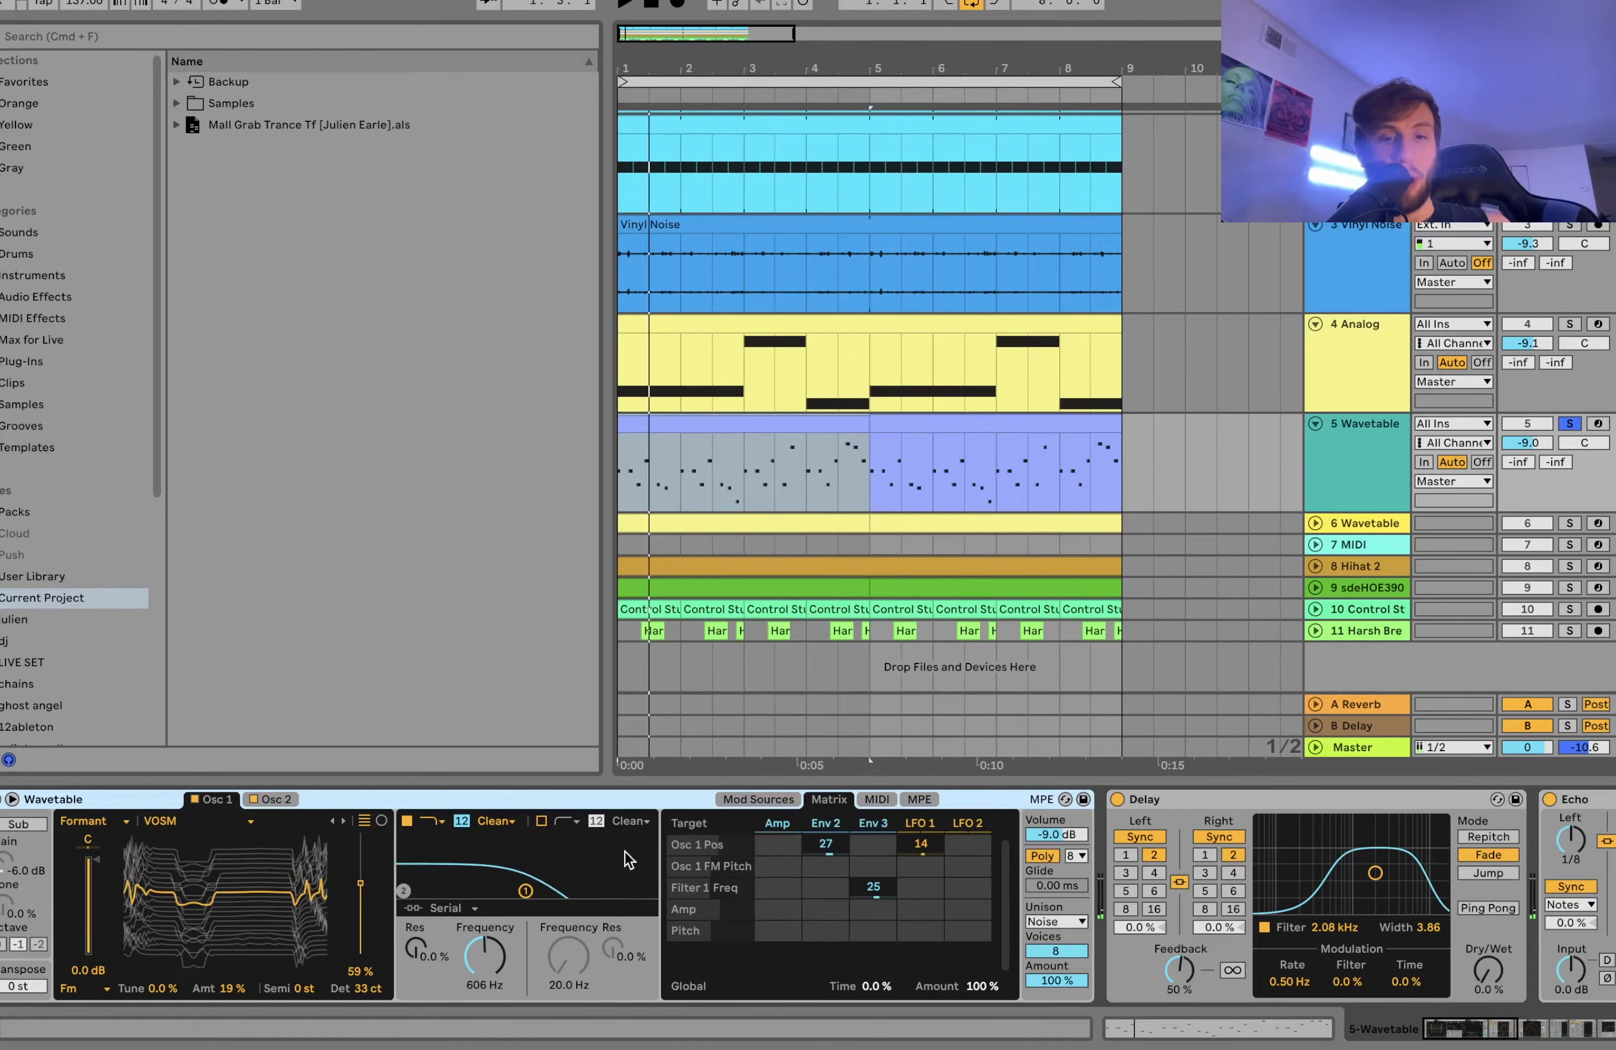
left_click(918, 825)
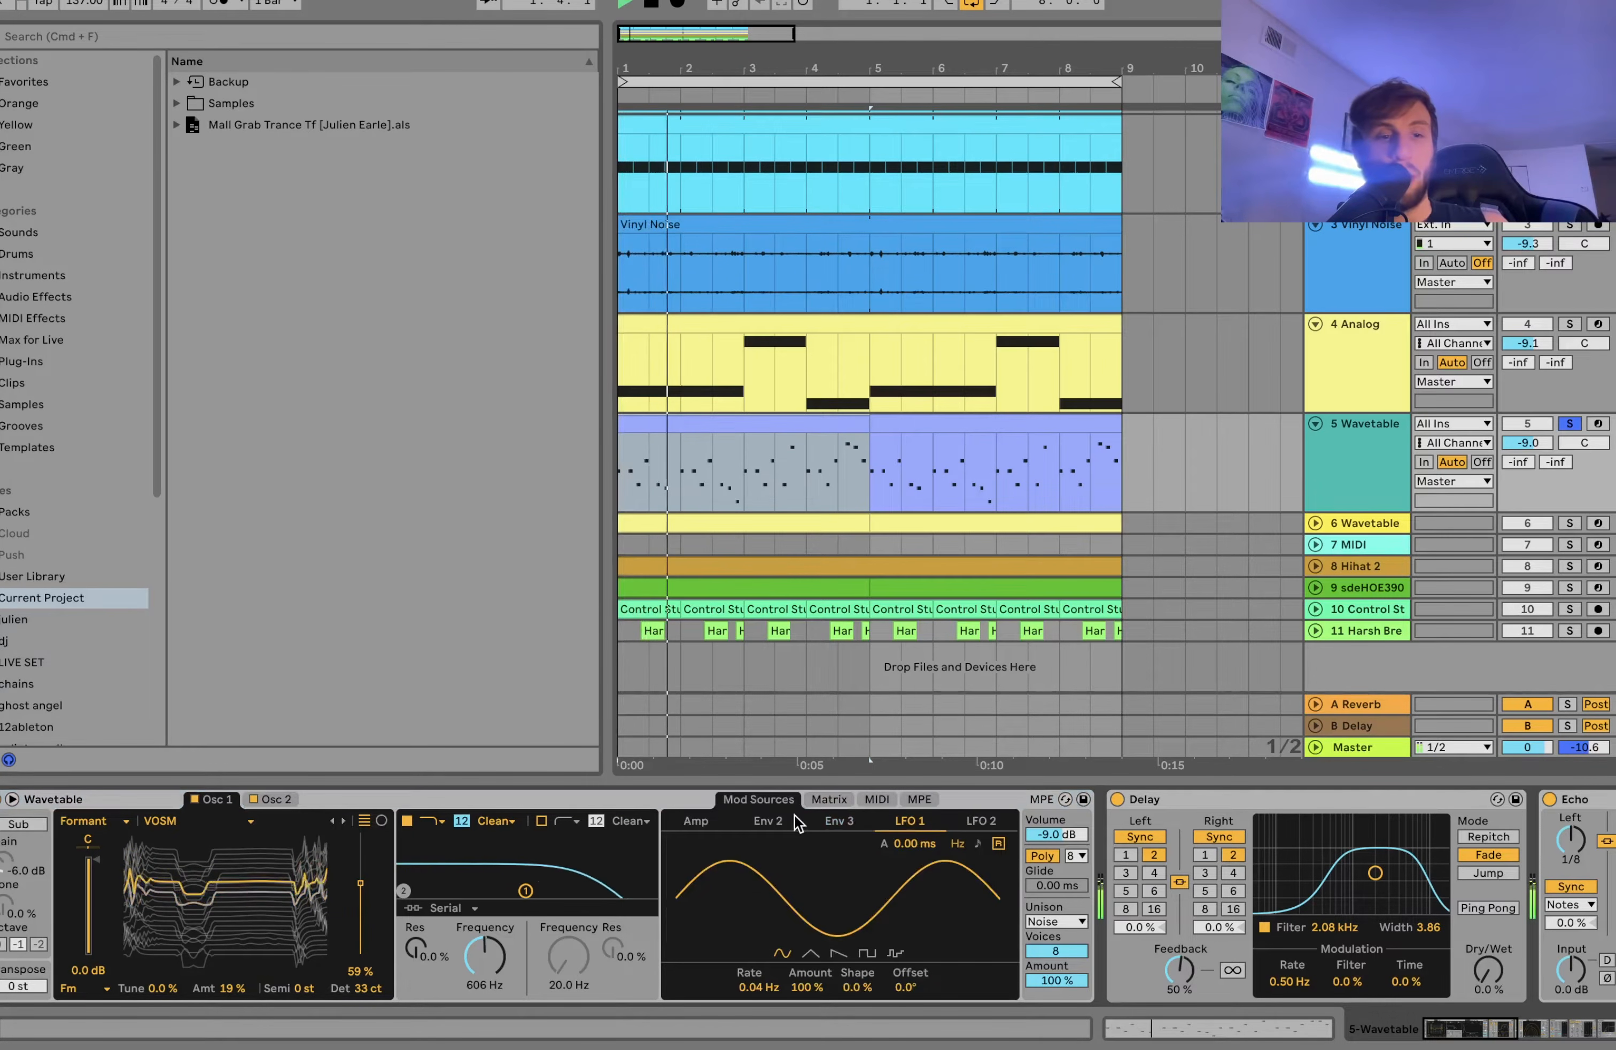
left_click(828, 799)
left_click_drag(875, 889, 879, 831)
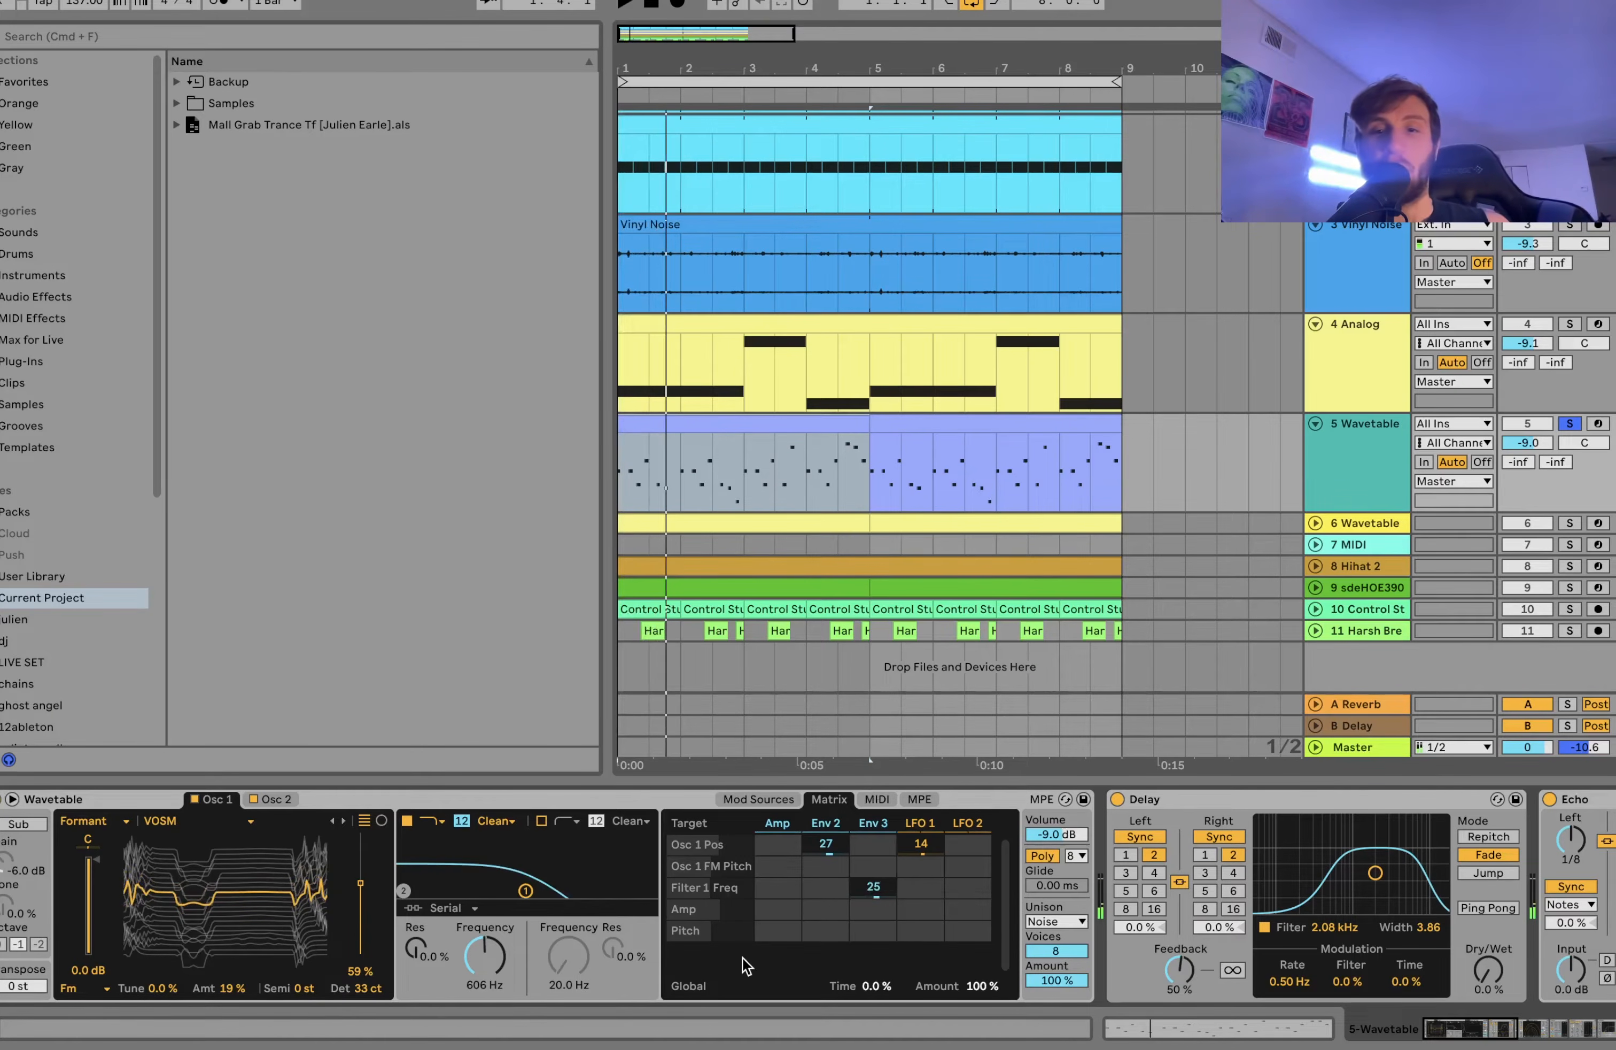
- Review the effects from Delay and Echo through to Auto Filter, playing the track to compare Drum Buss off and on
scroll(998, 897, "right", 15)
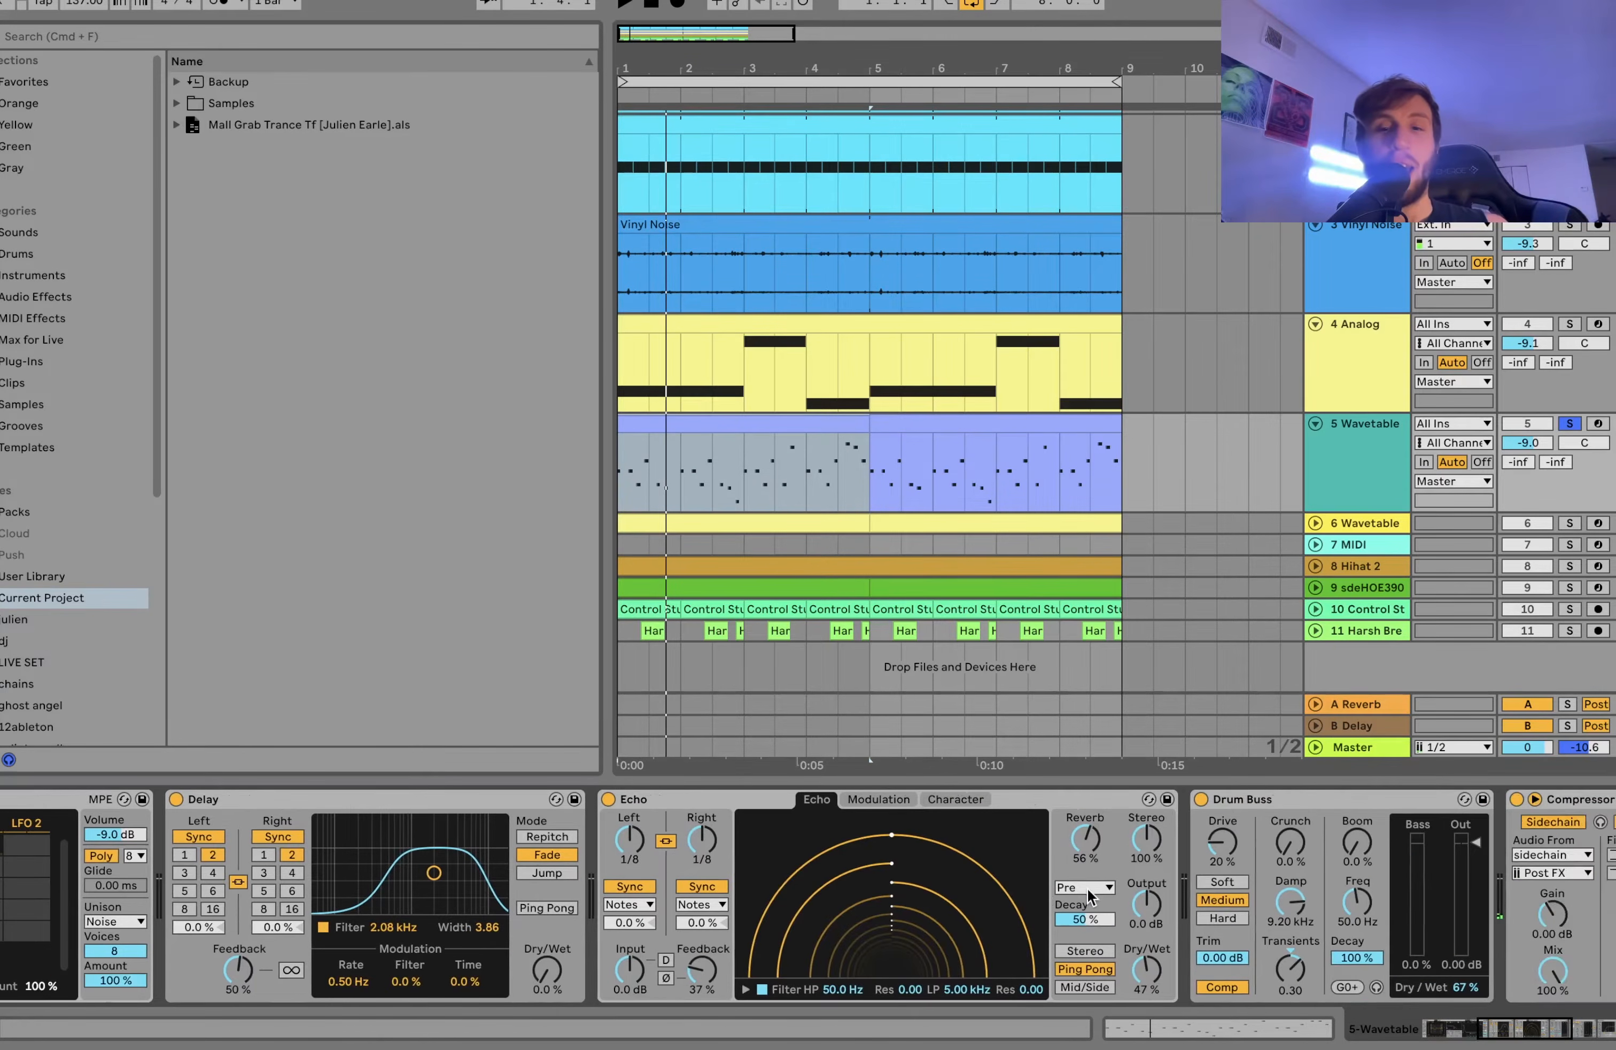
scroll(1089, 896, "right", 5)
key("space")
scroll(763, 983, "right", 12)
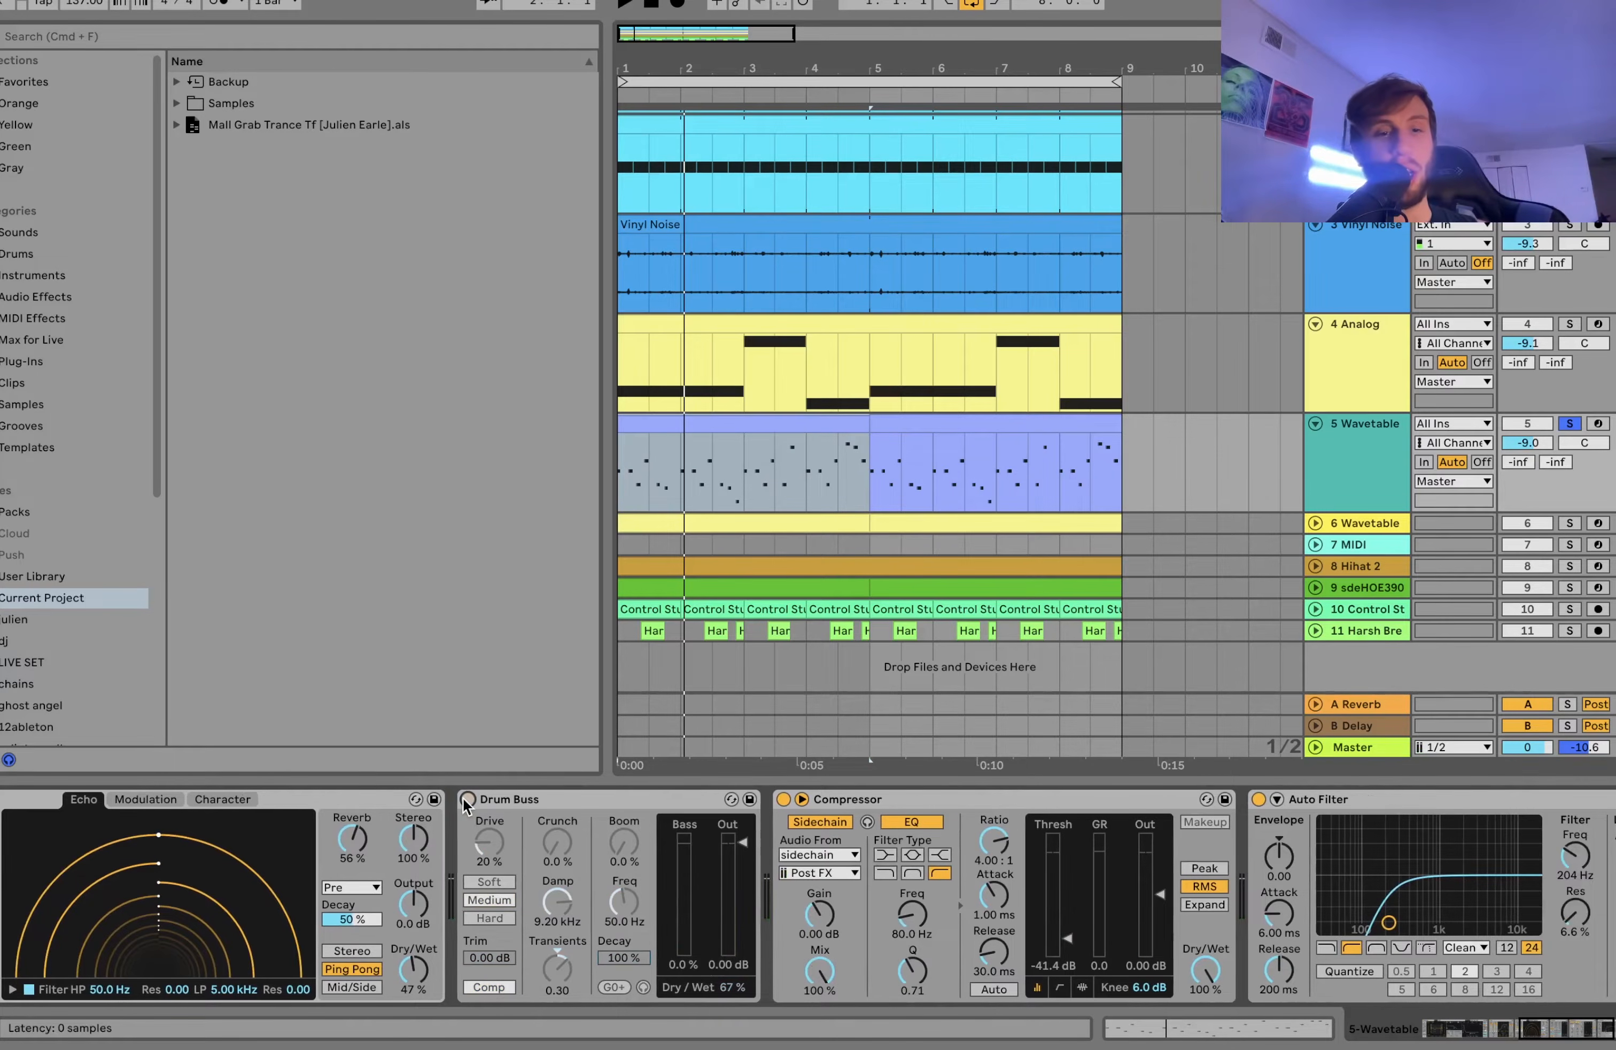
key("space")
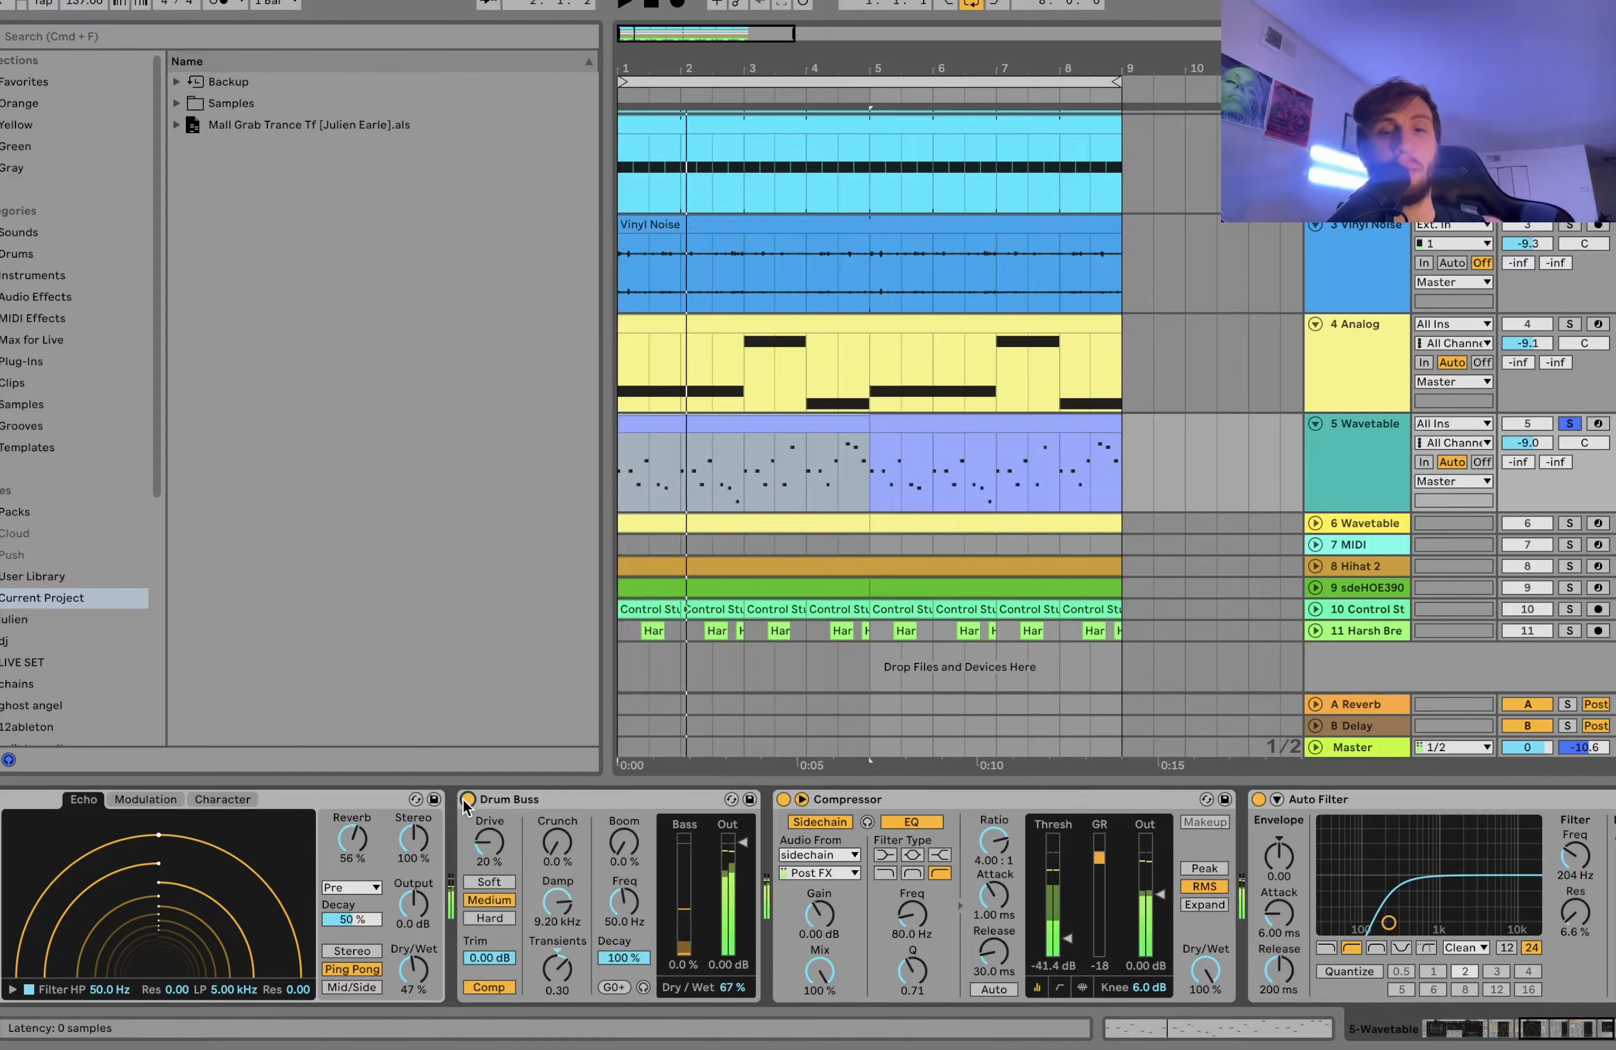
scroll(733, 998, "right", 5)
key("space")
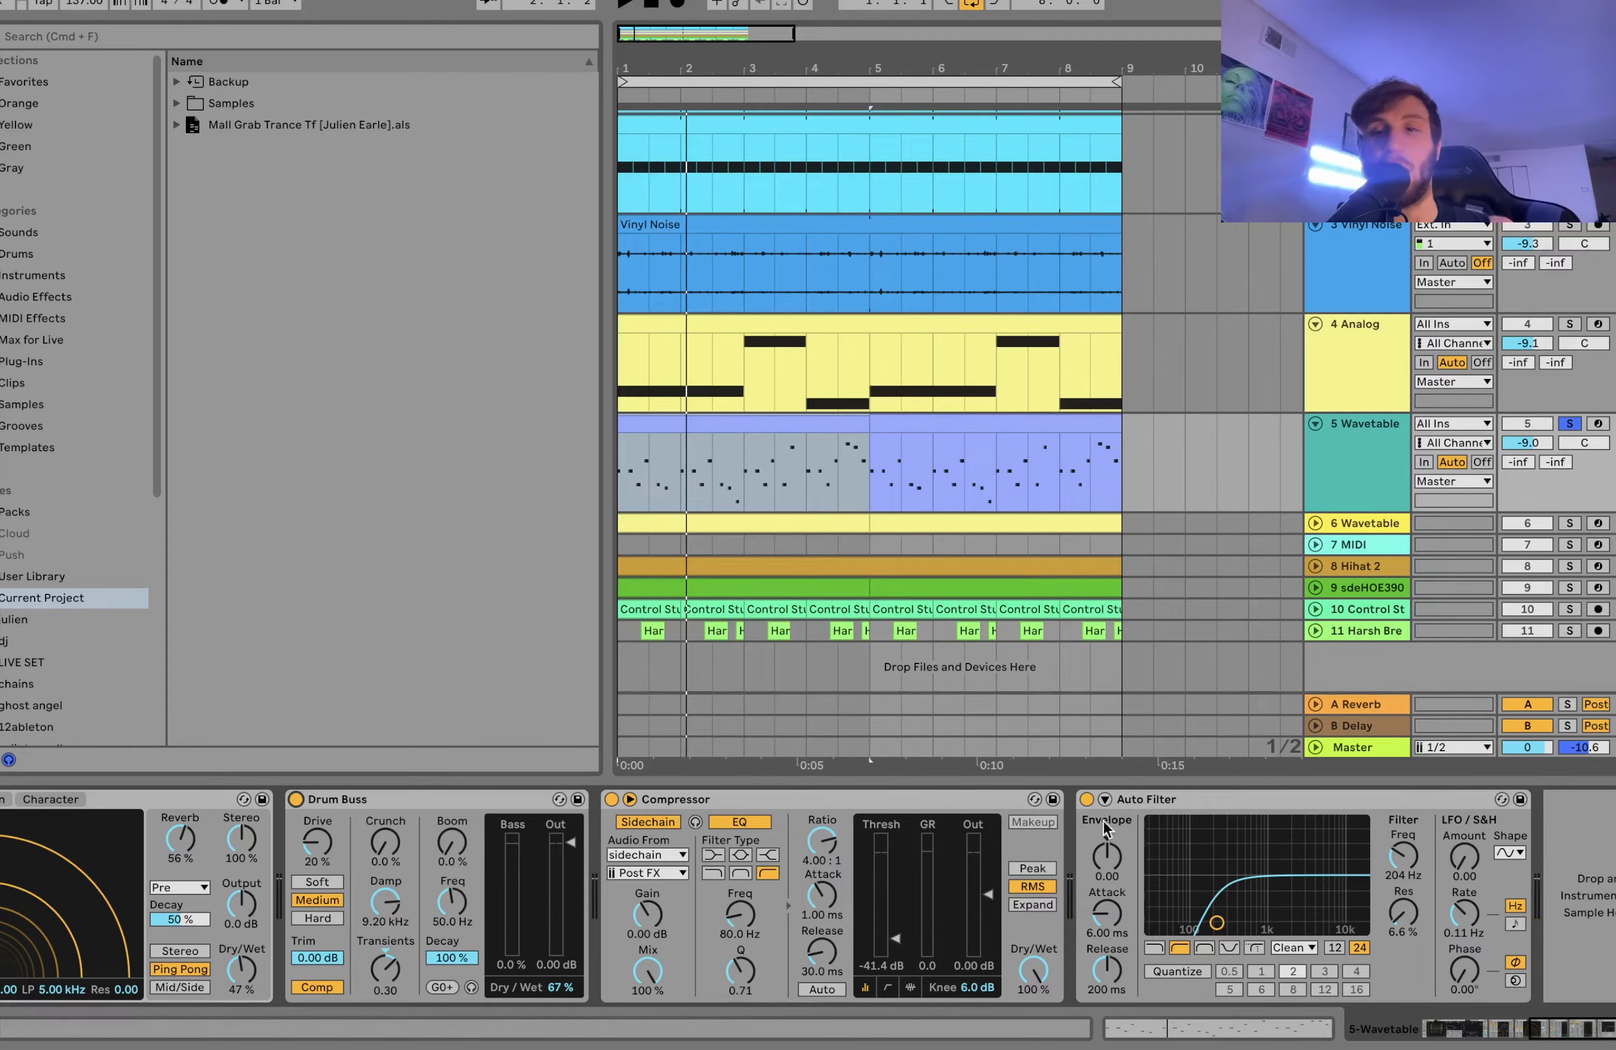
- Solo only the sixth track (Wavetable), expand it, play it and open its MIDI clip
left_click(1567, 523)
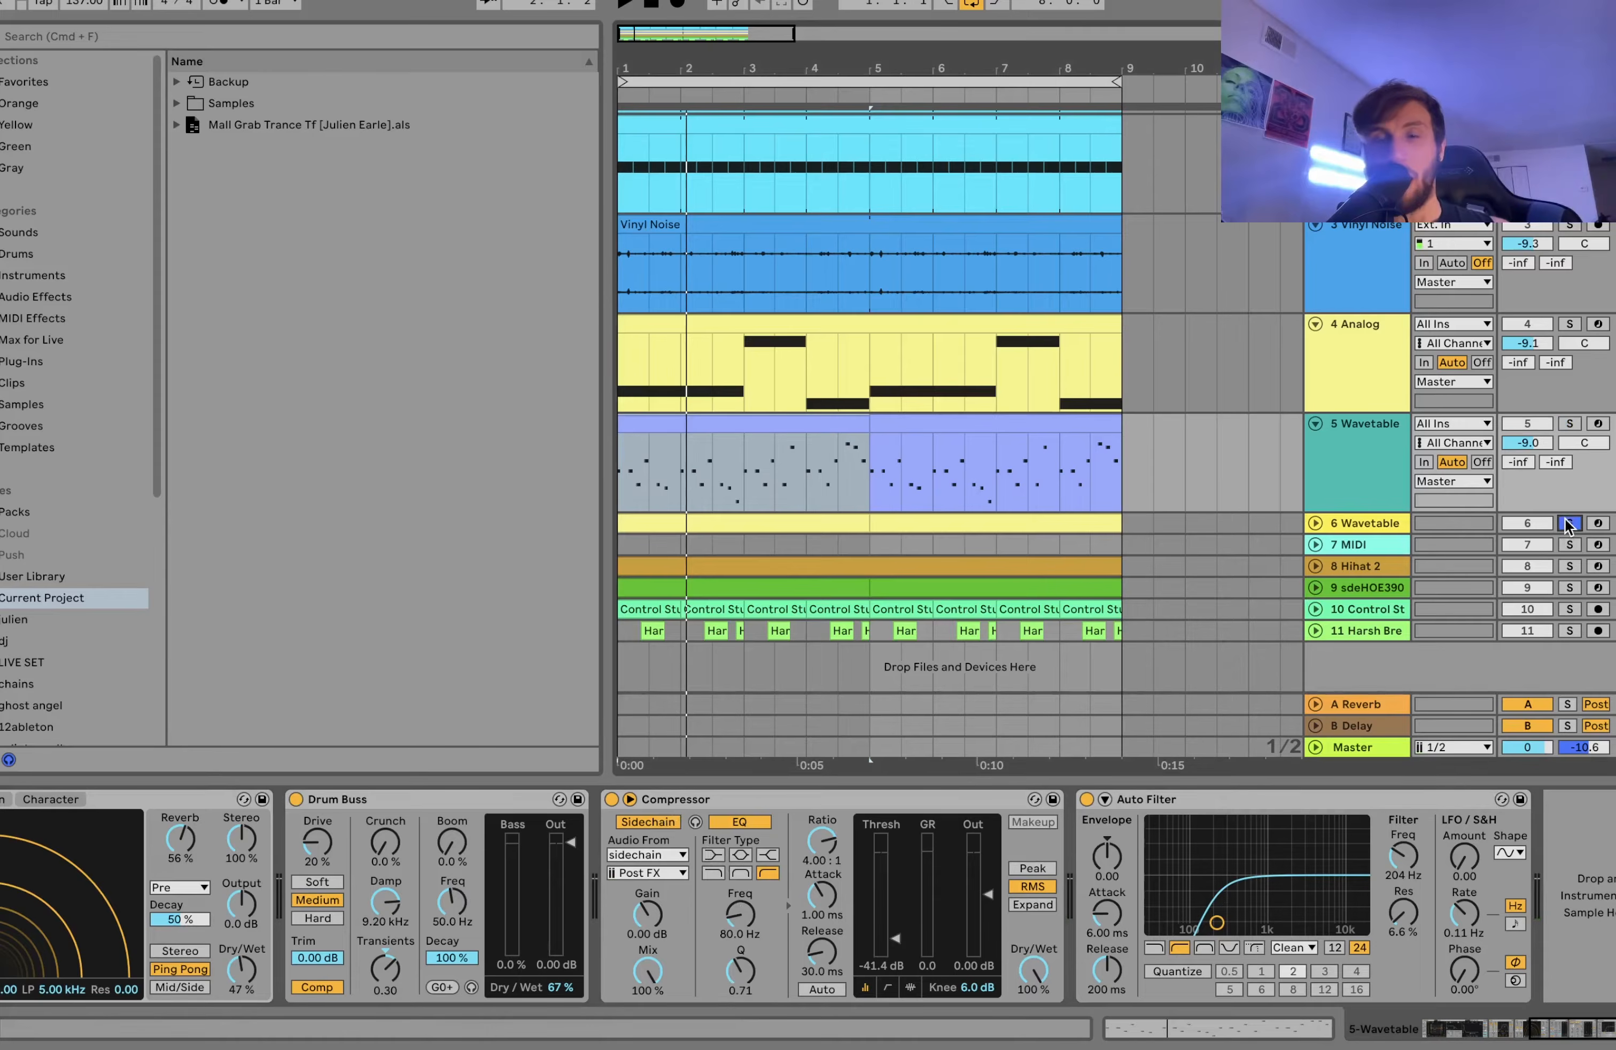
left_click(1314, 518)
key("space")
scroll(1313, 516, "down", 2)
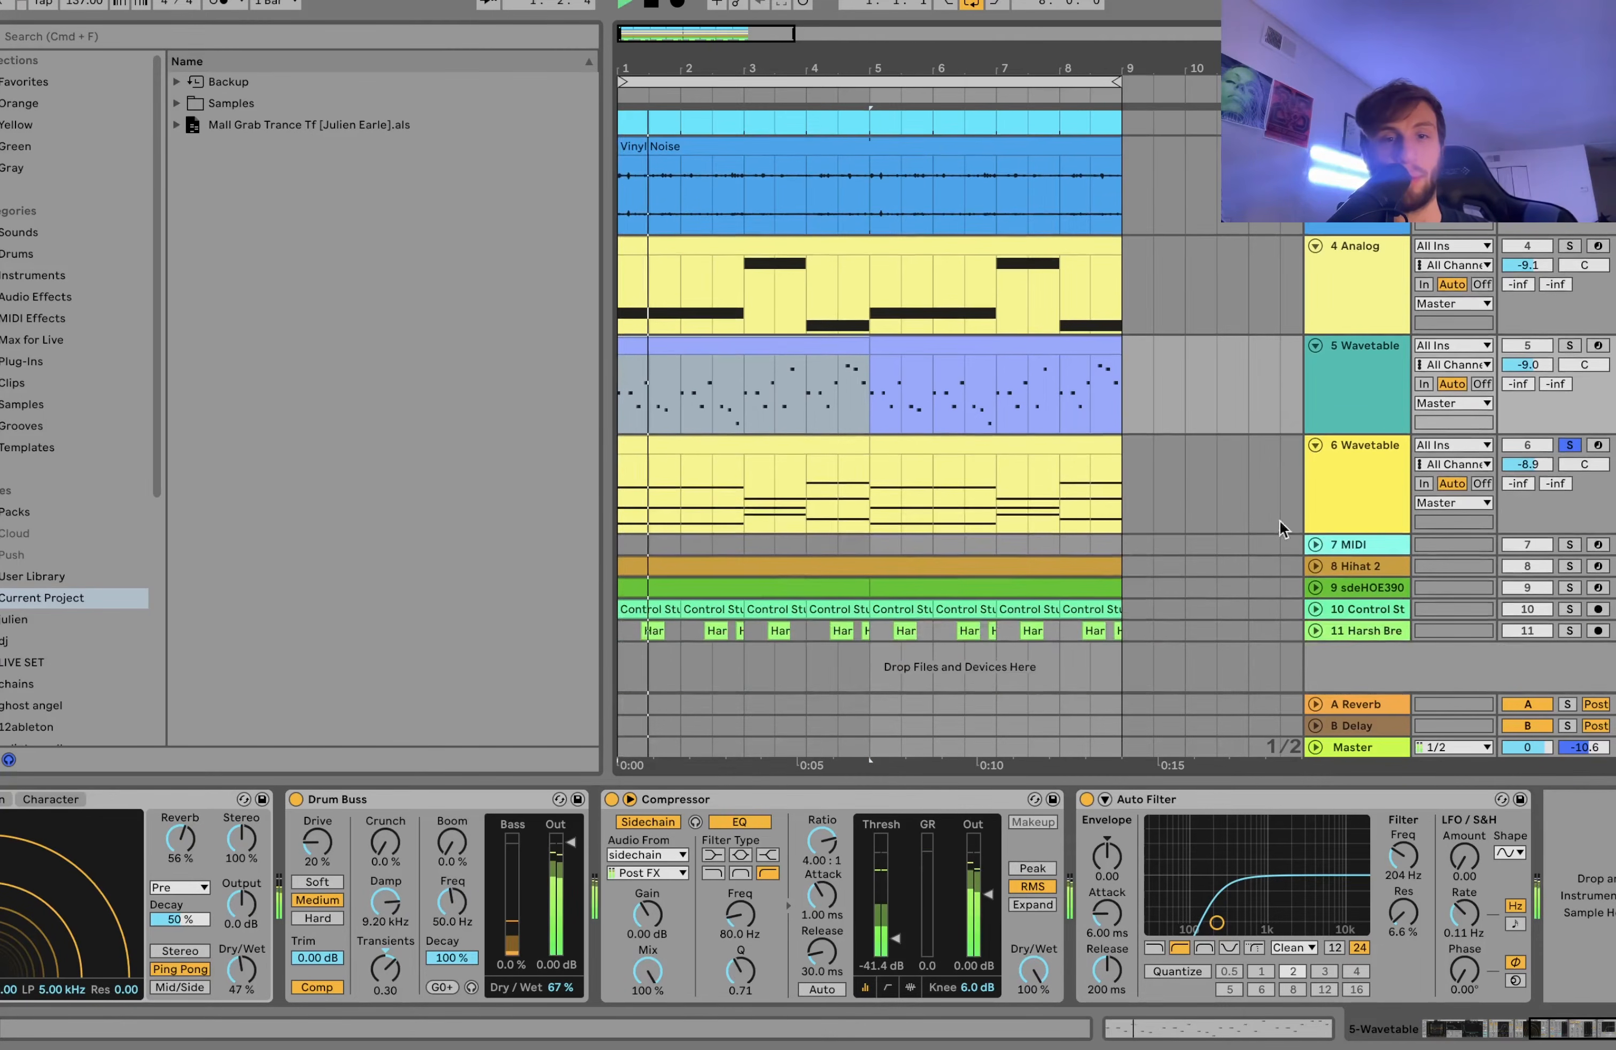
double_click(724, 440)
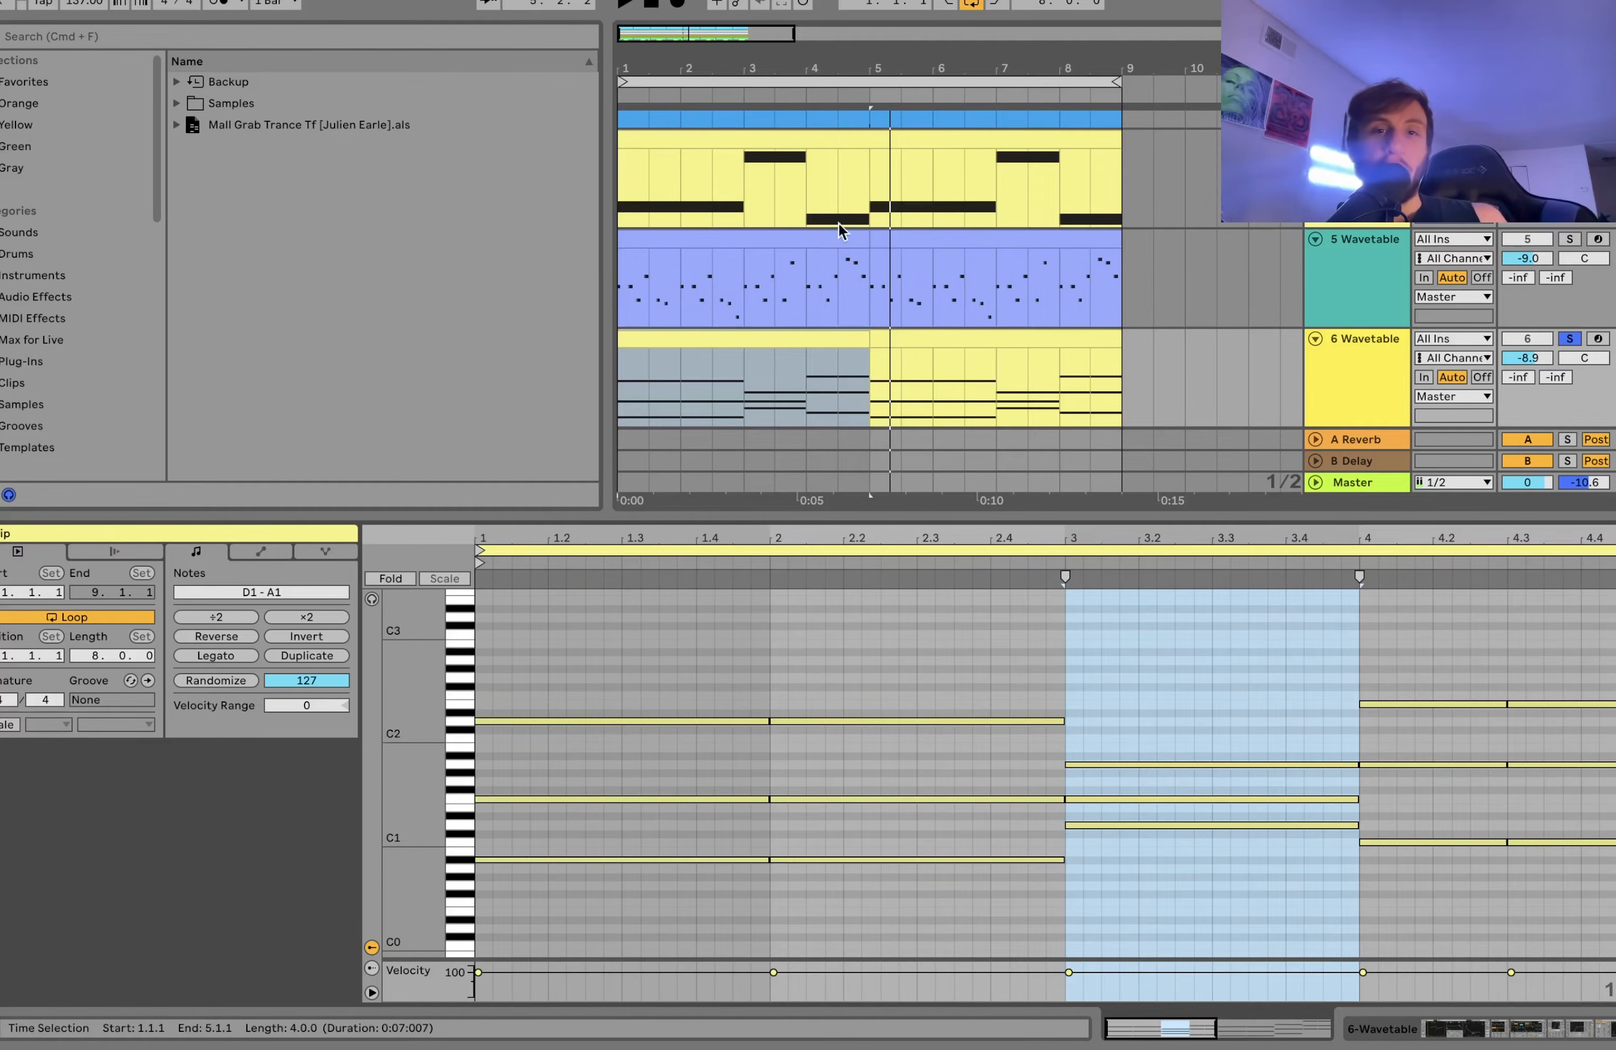
- Select individual notes of the chords in the clip's third and fourth bars to examine their voicing
left_click(679, 857)
left_click_drag(1322, 893, 1319, 818)
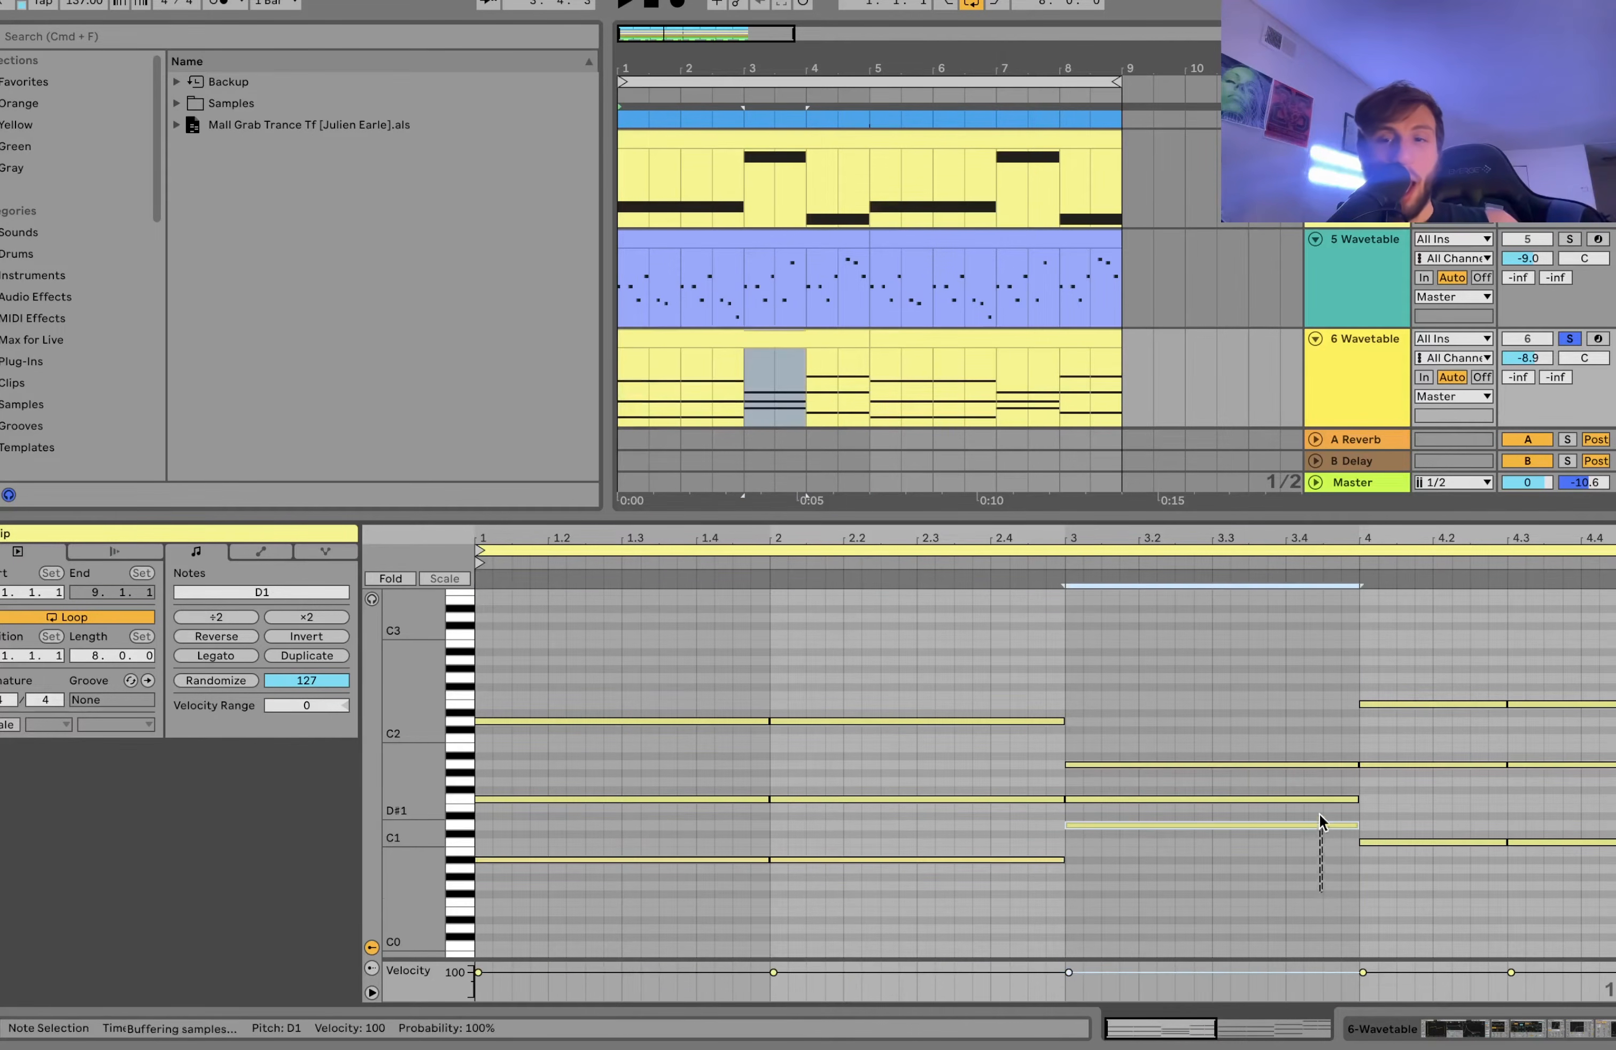
left_click_drag(1450, 746, 1463, 818)
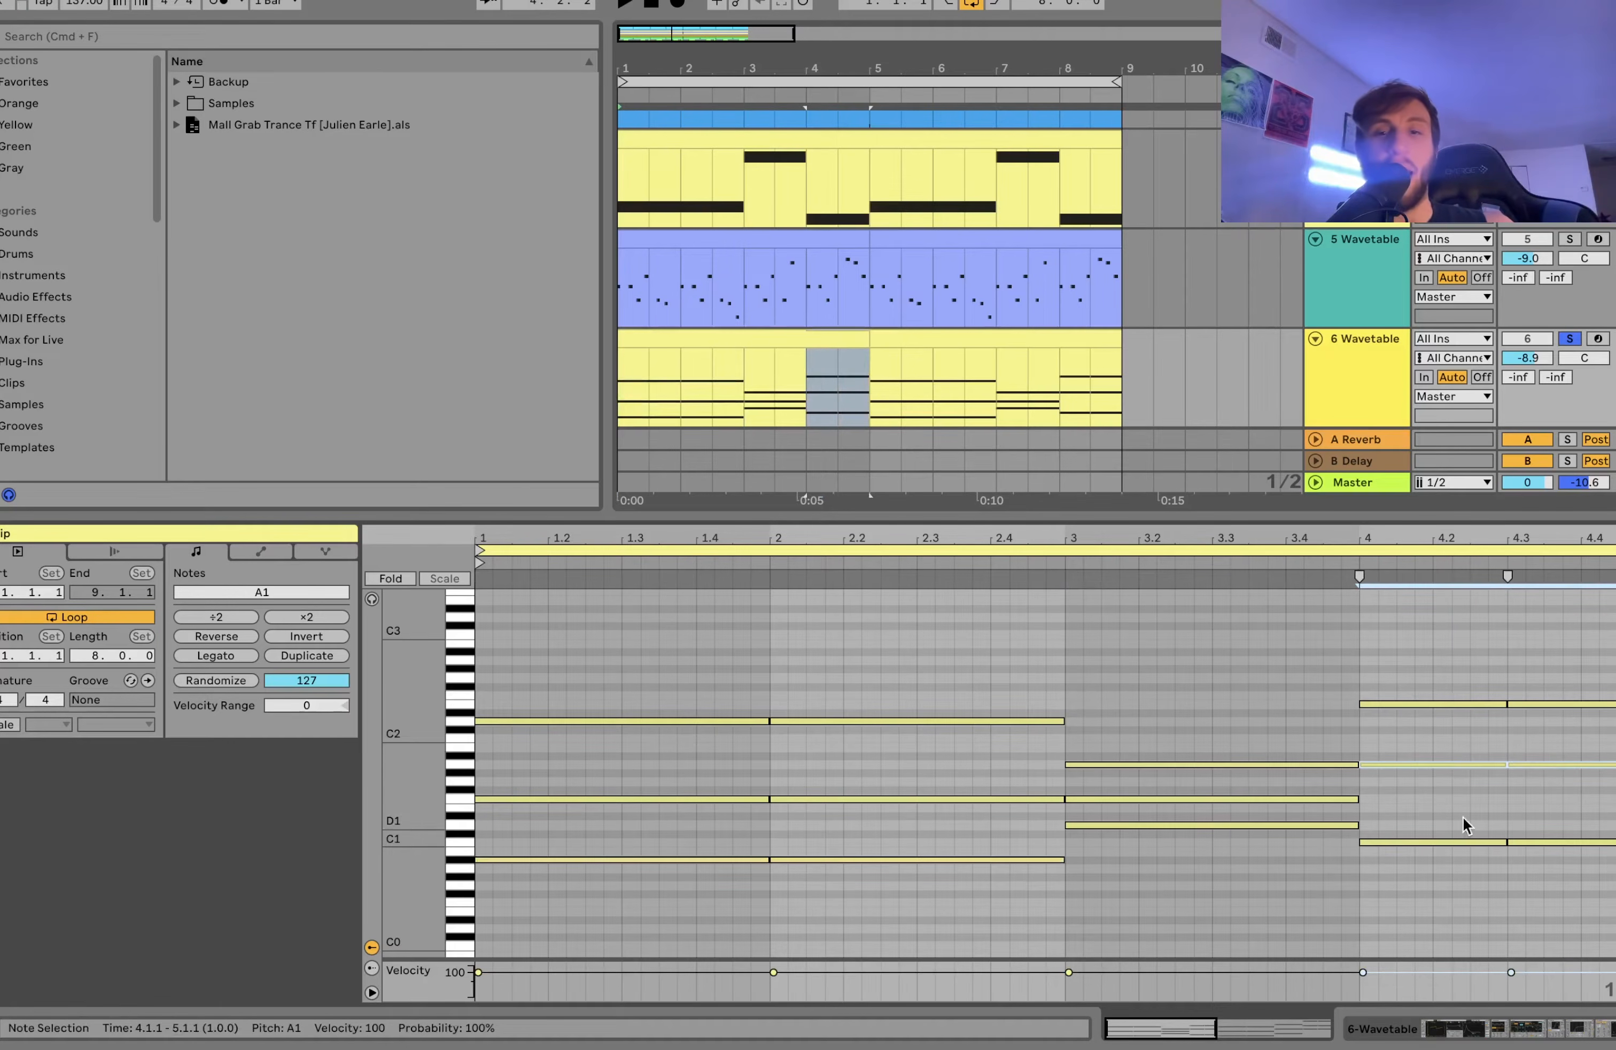
left_click_drag(1570, 788, 1611, 685)
- Try the fourth-bar chord's C1 note an octave higher at C2, restore it, and play the clip with its original chords
left_click_drag(1461, 842, 1461, 738)
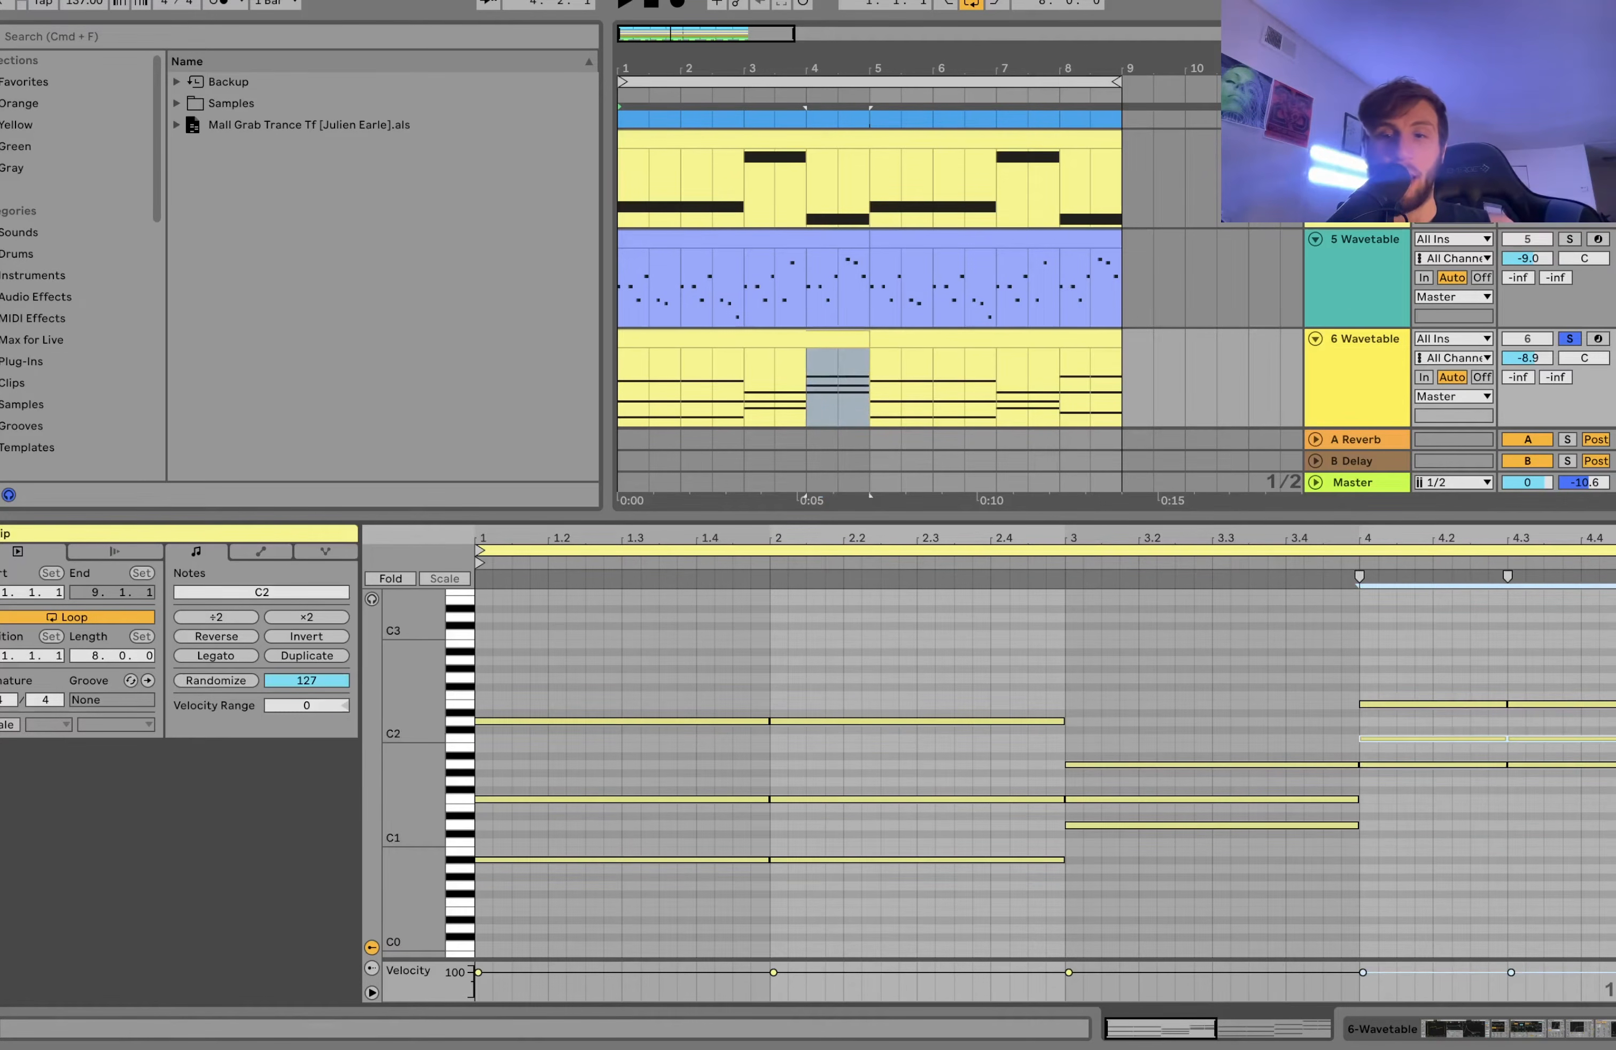
key("shift+Down")
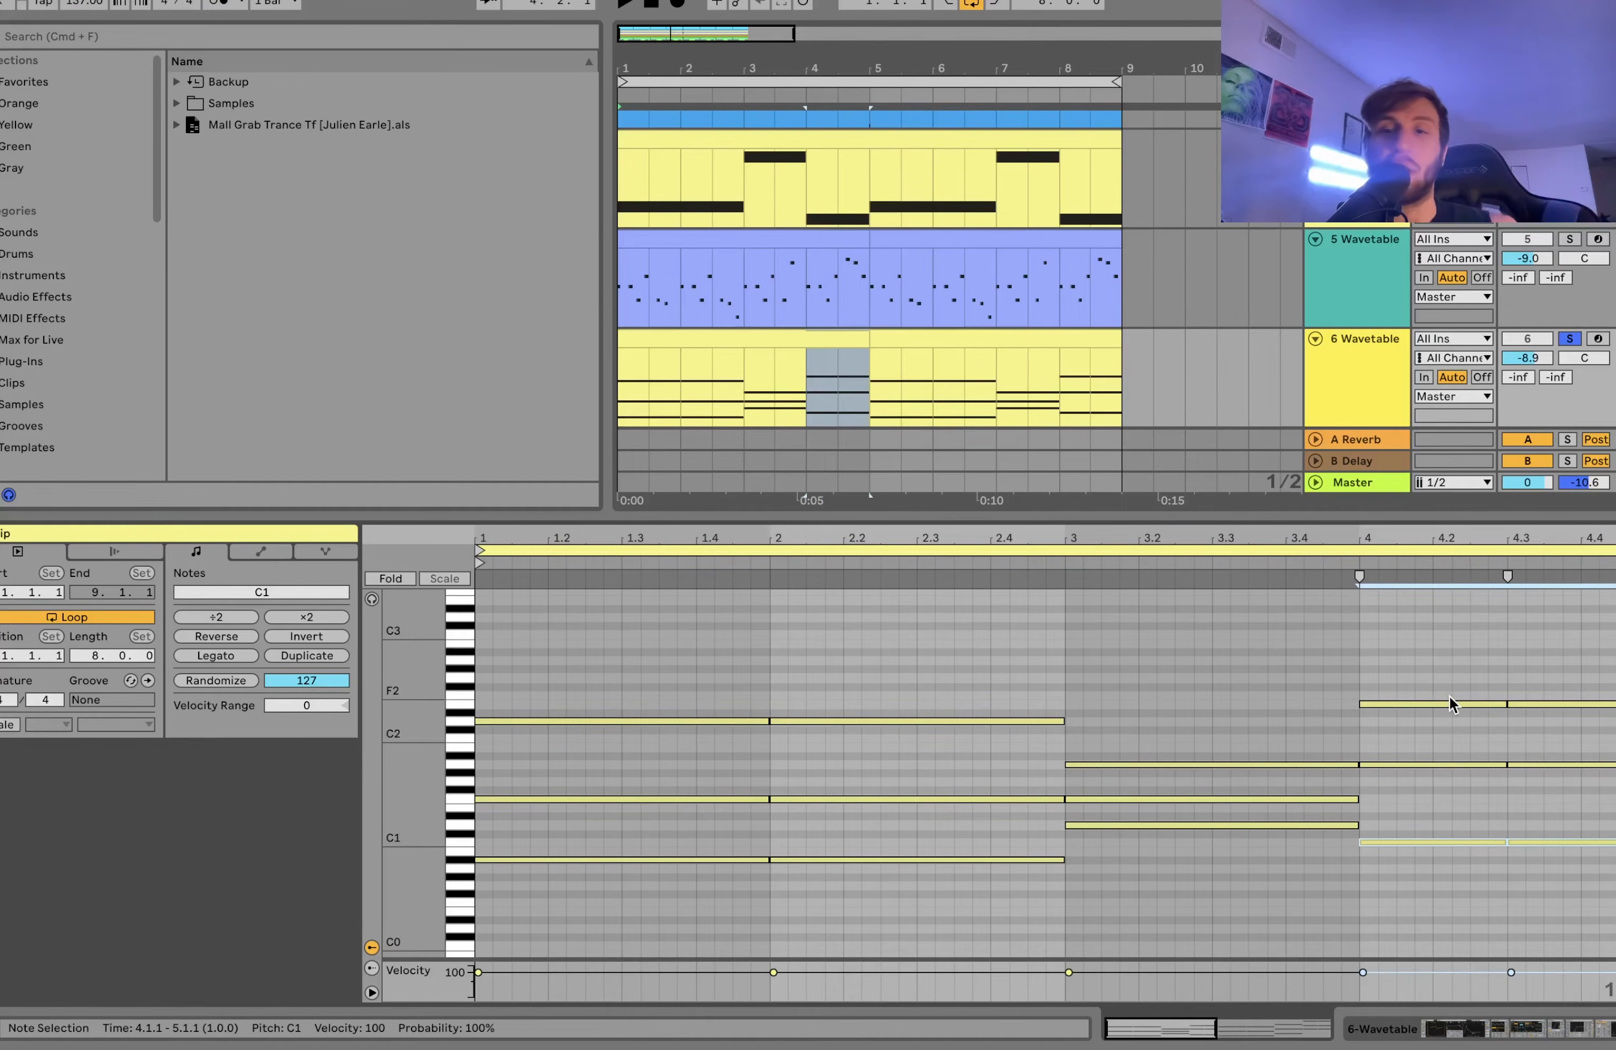
left_click_drag(1421, 644, 1581, 855)
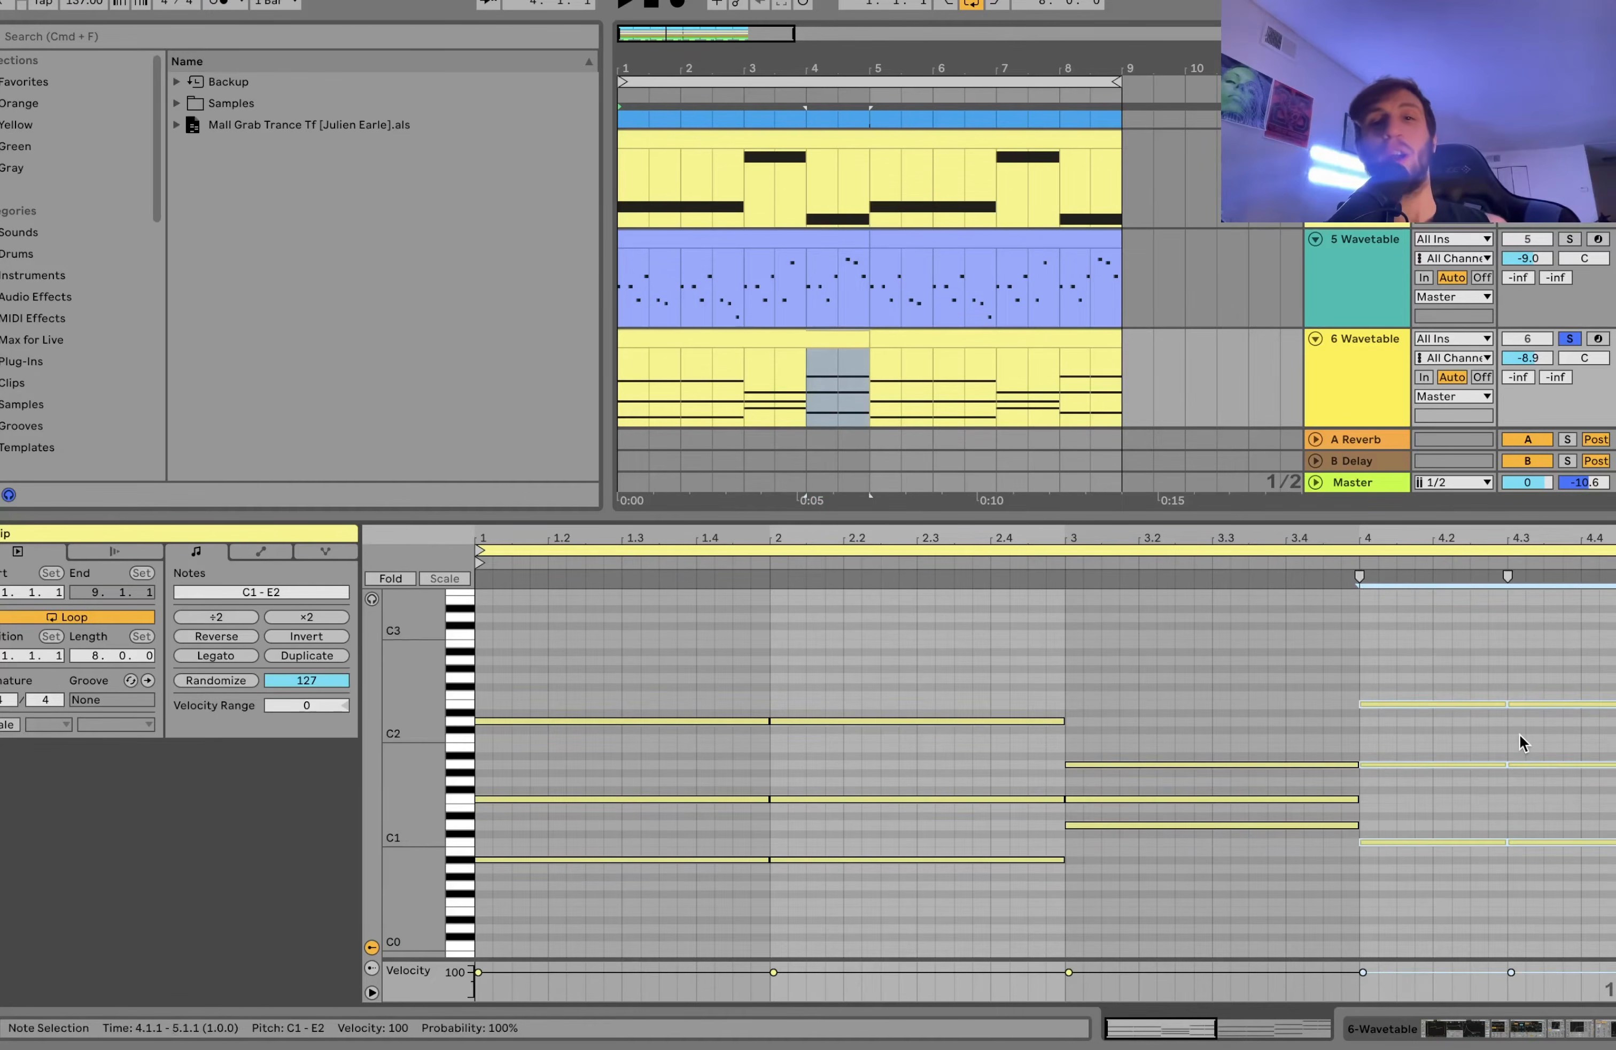
left_click(724, 338)
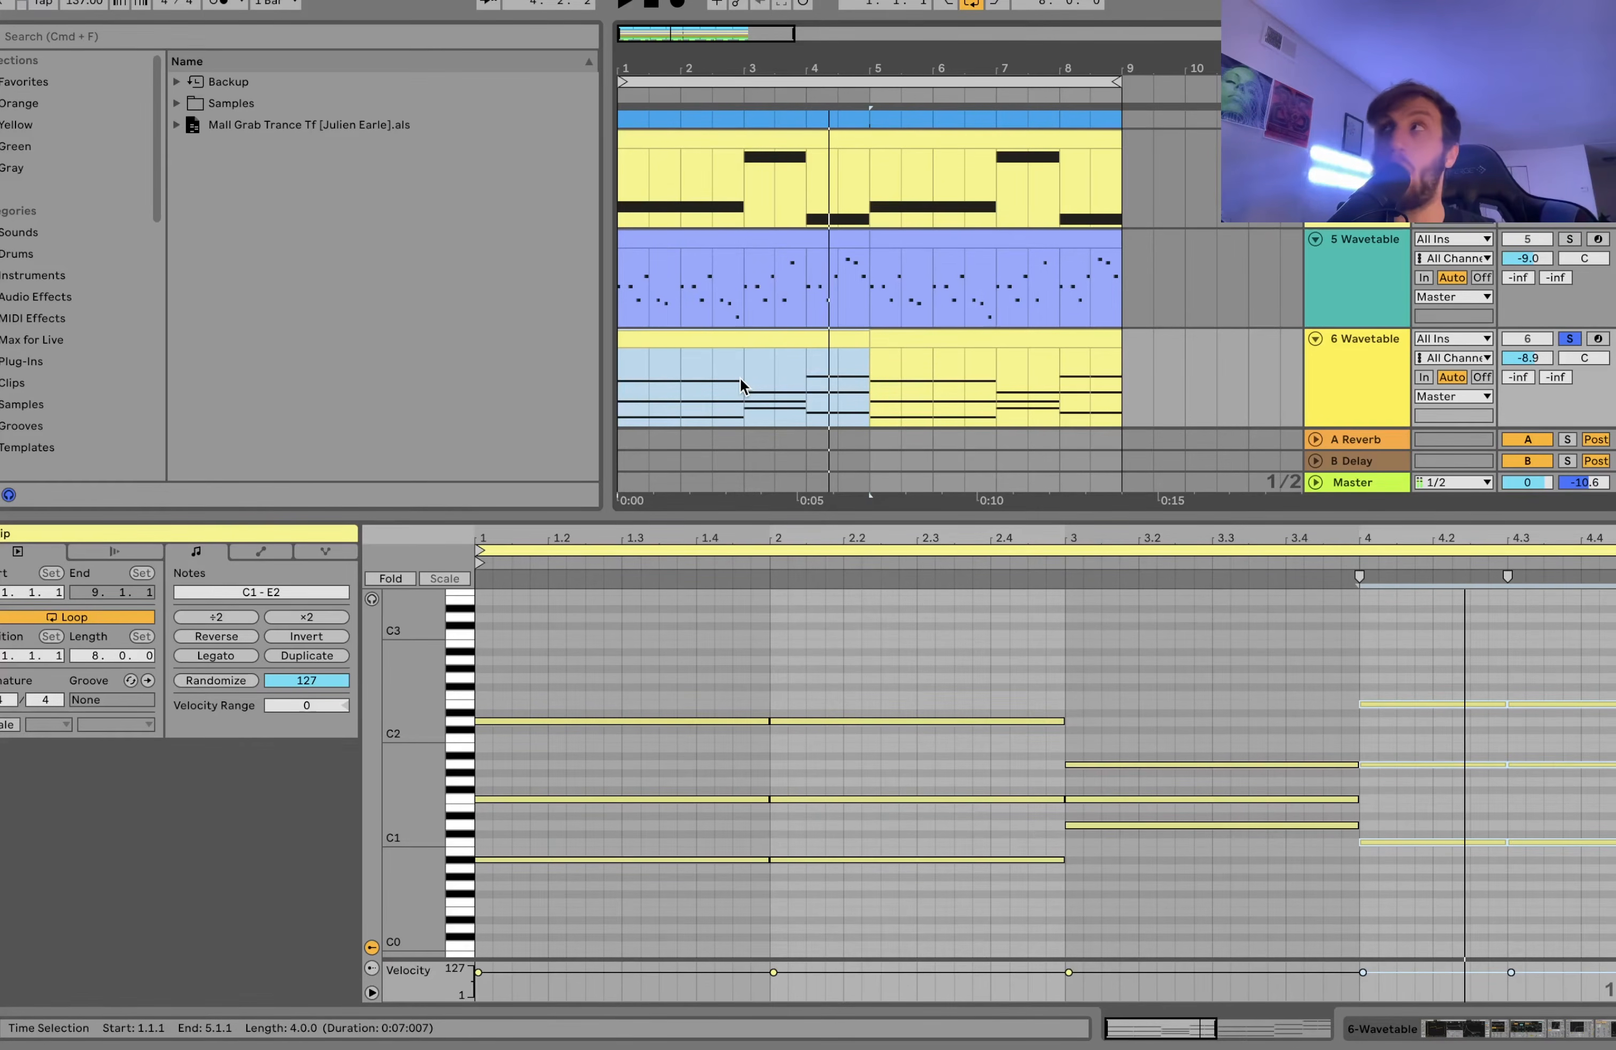
- Review track 6's device chain, from Wavetable's two oscillators through Chorus-Ensemble, Reverb, Saturator and Auto Filter to the sidechained Compressor
left_click(1367, 347)
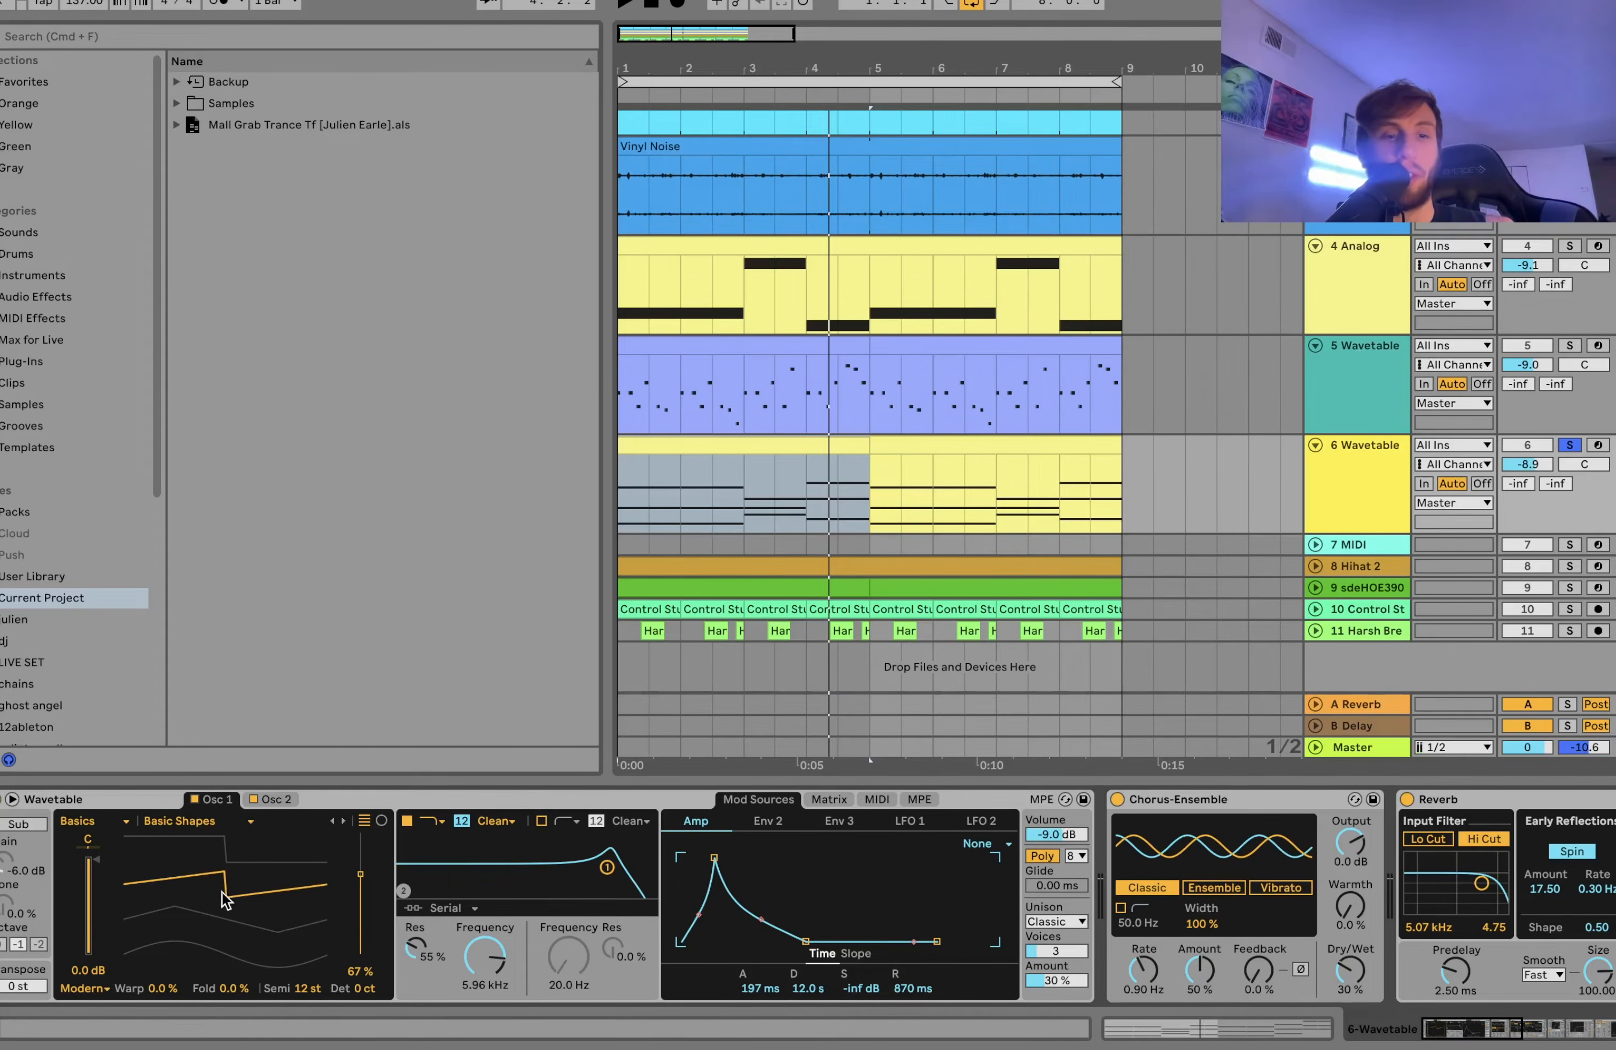
left_click(279, 802)
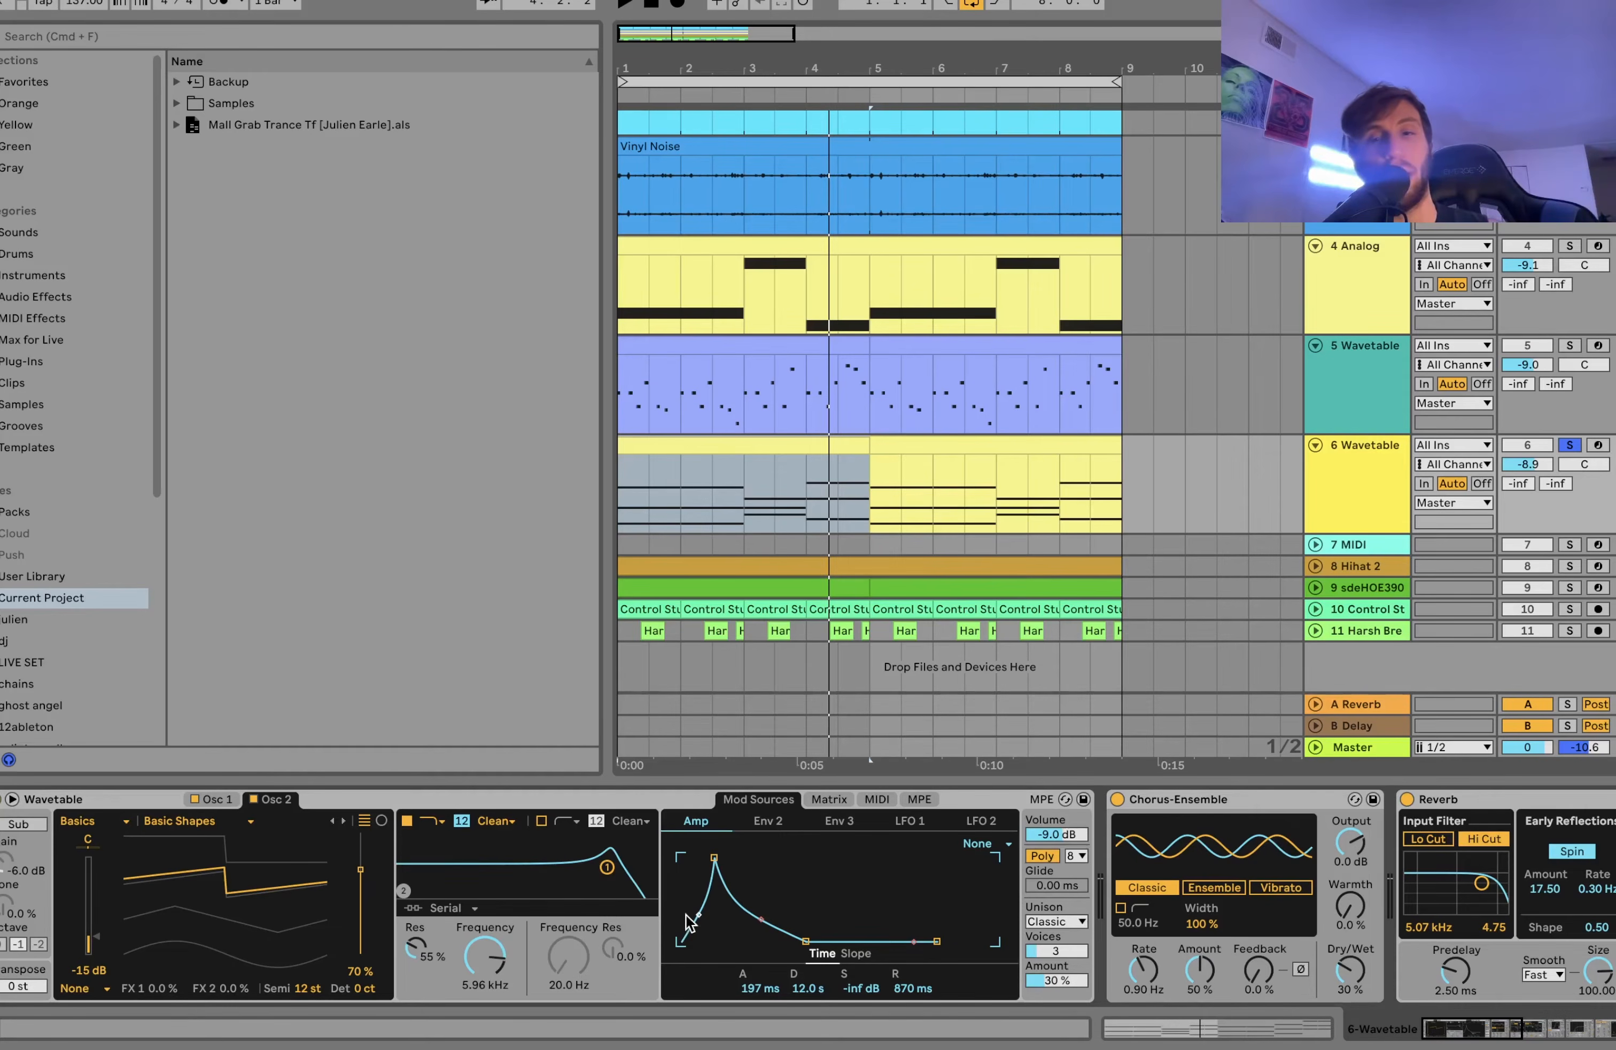
scroll(694, 917, "right", 10)
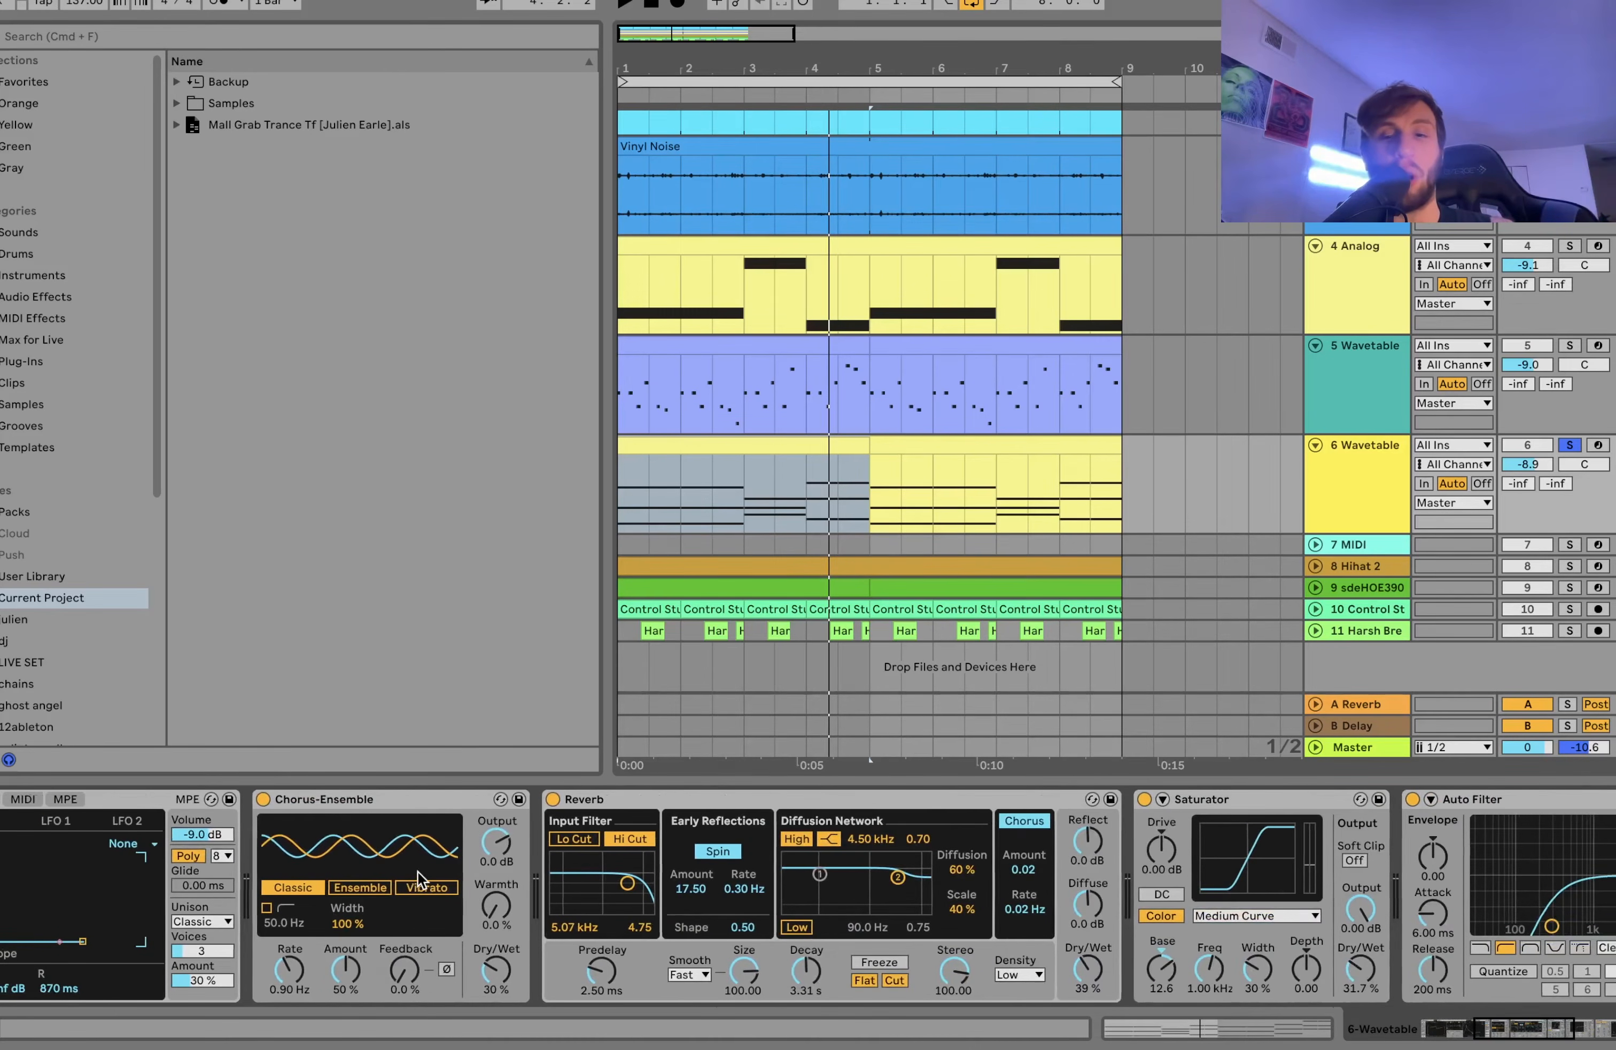
scroll(418, 879, "right", 5)
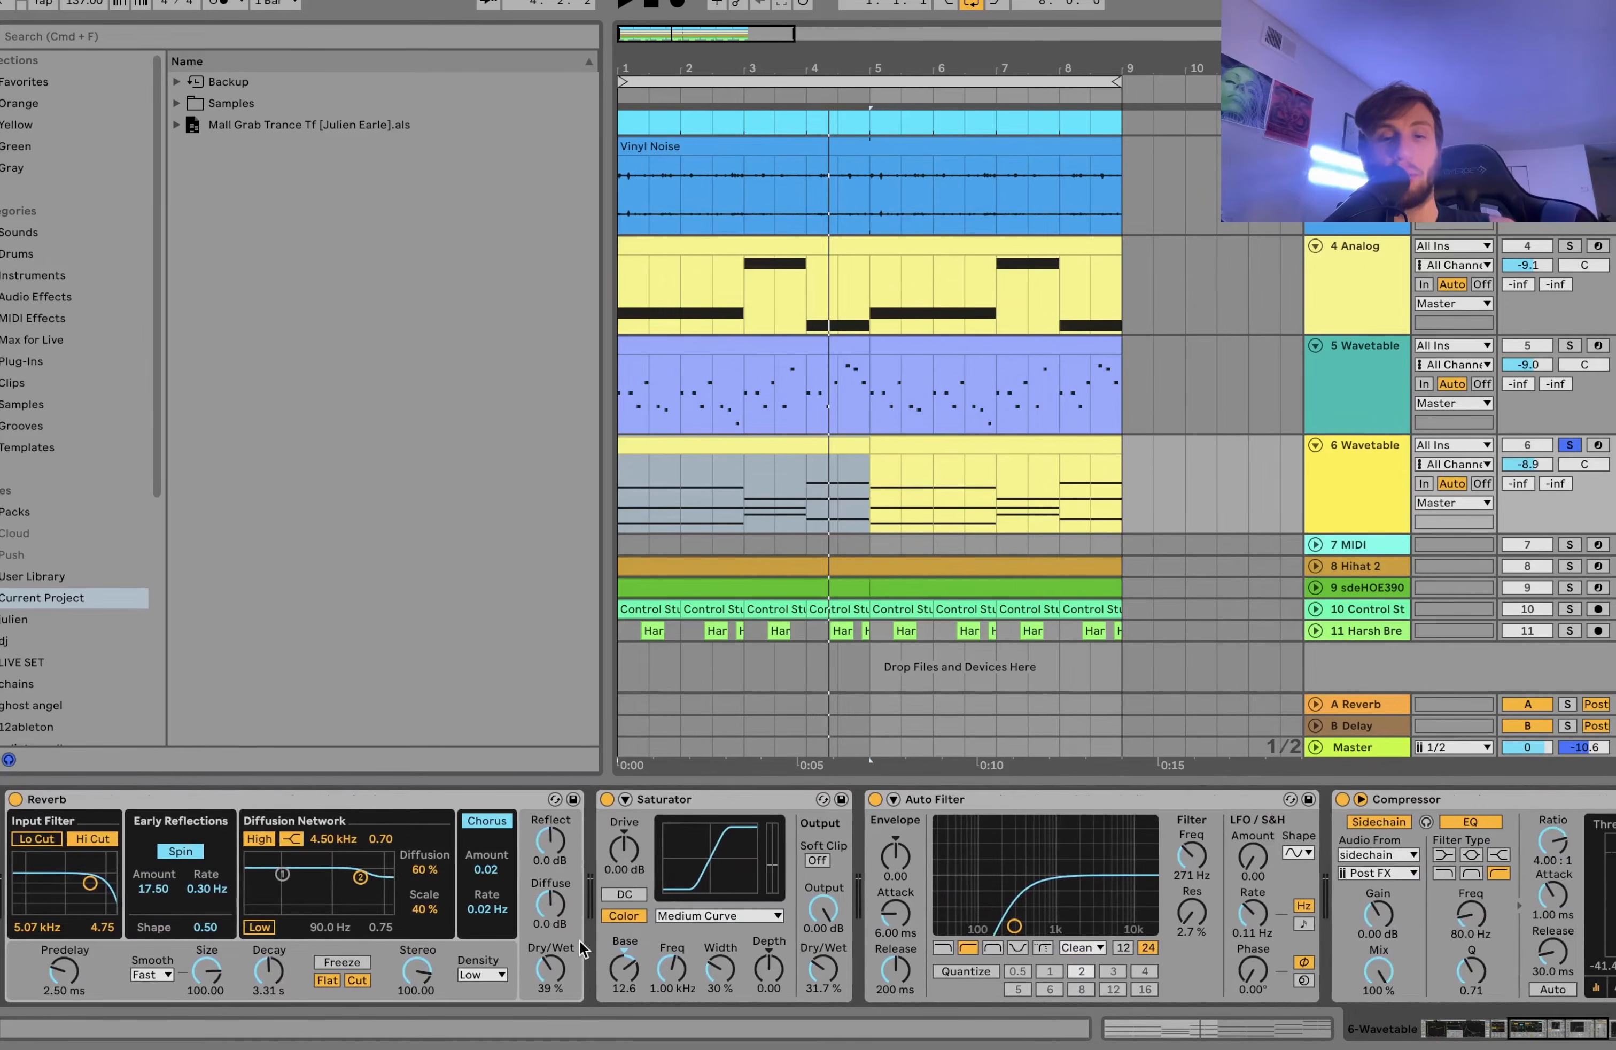
scroll(862, 992, "right", 4)
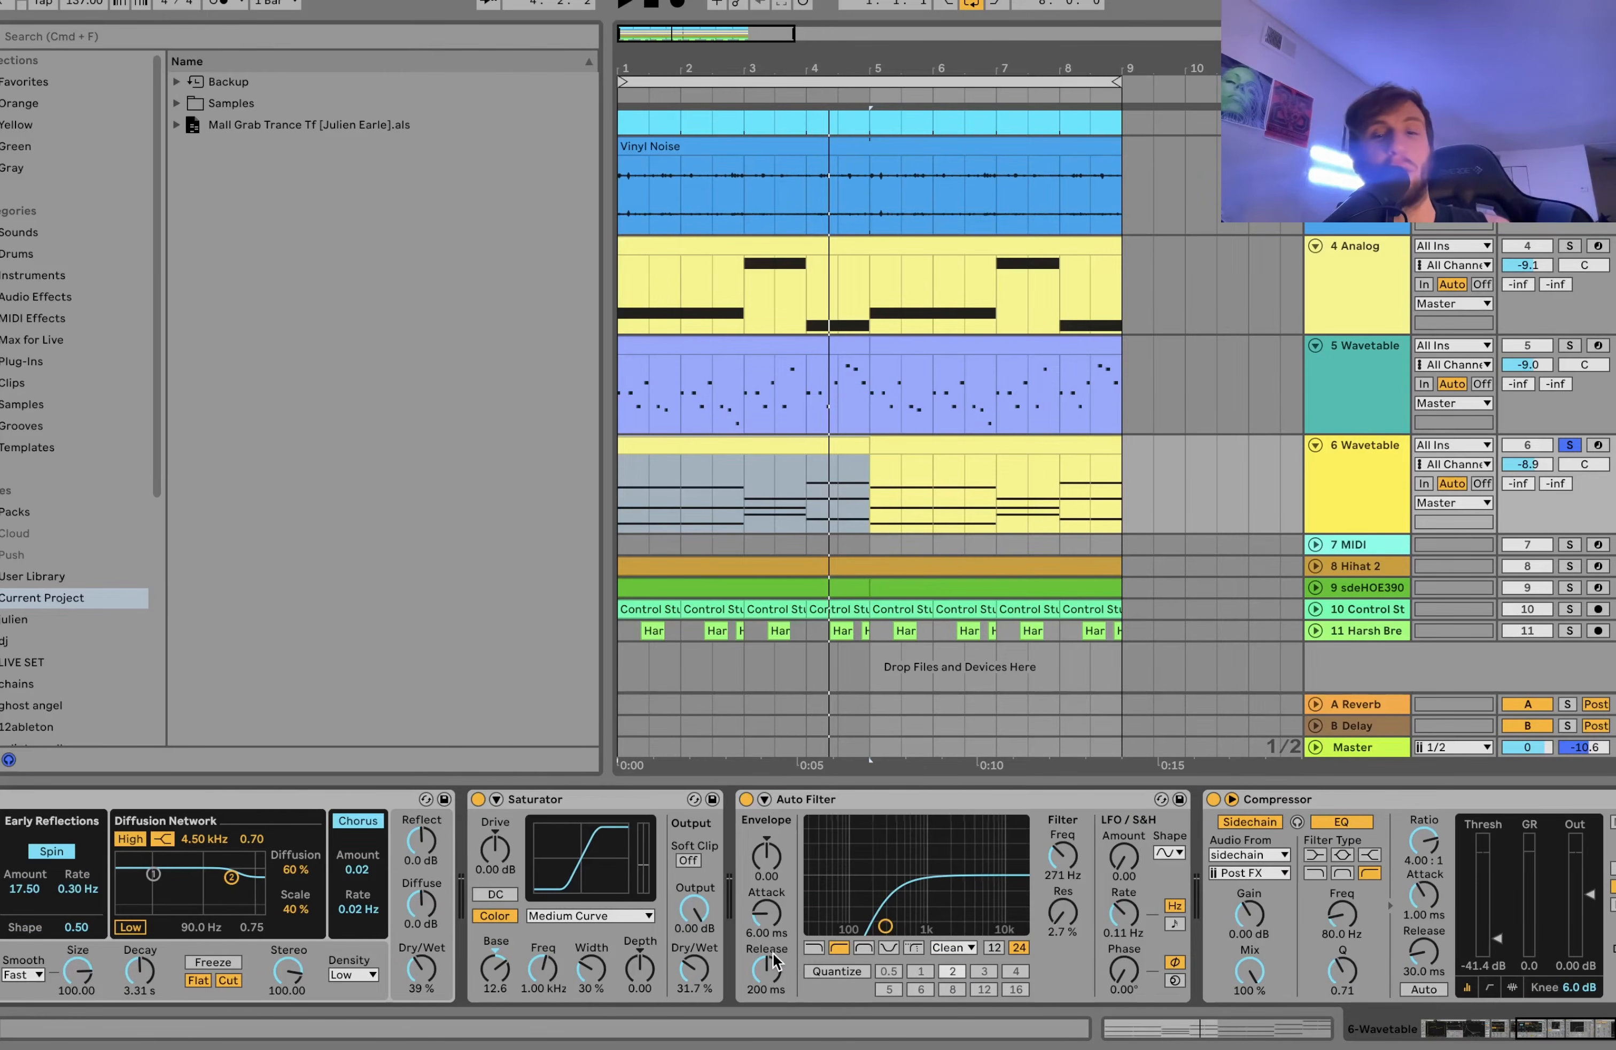
scroll(775, 961, "right", 4)
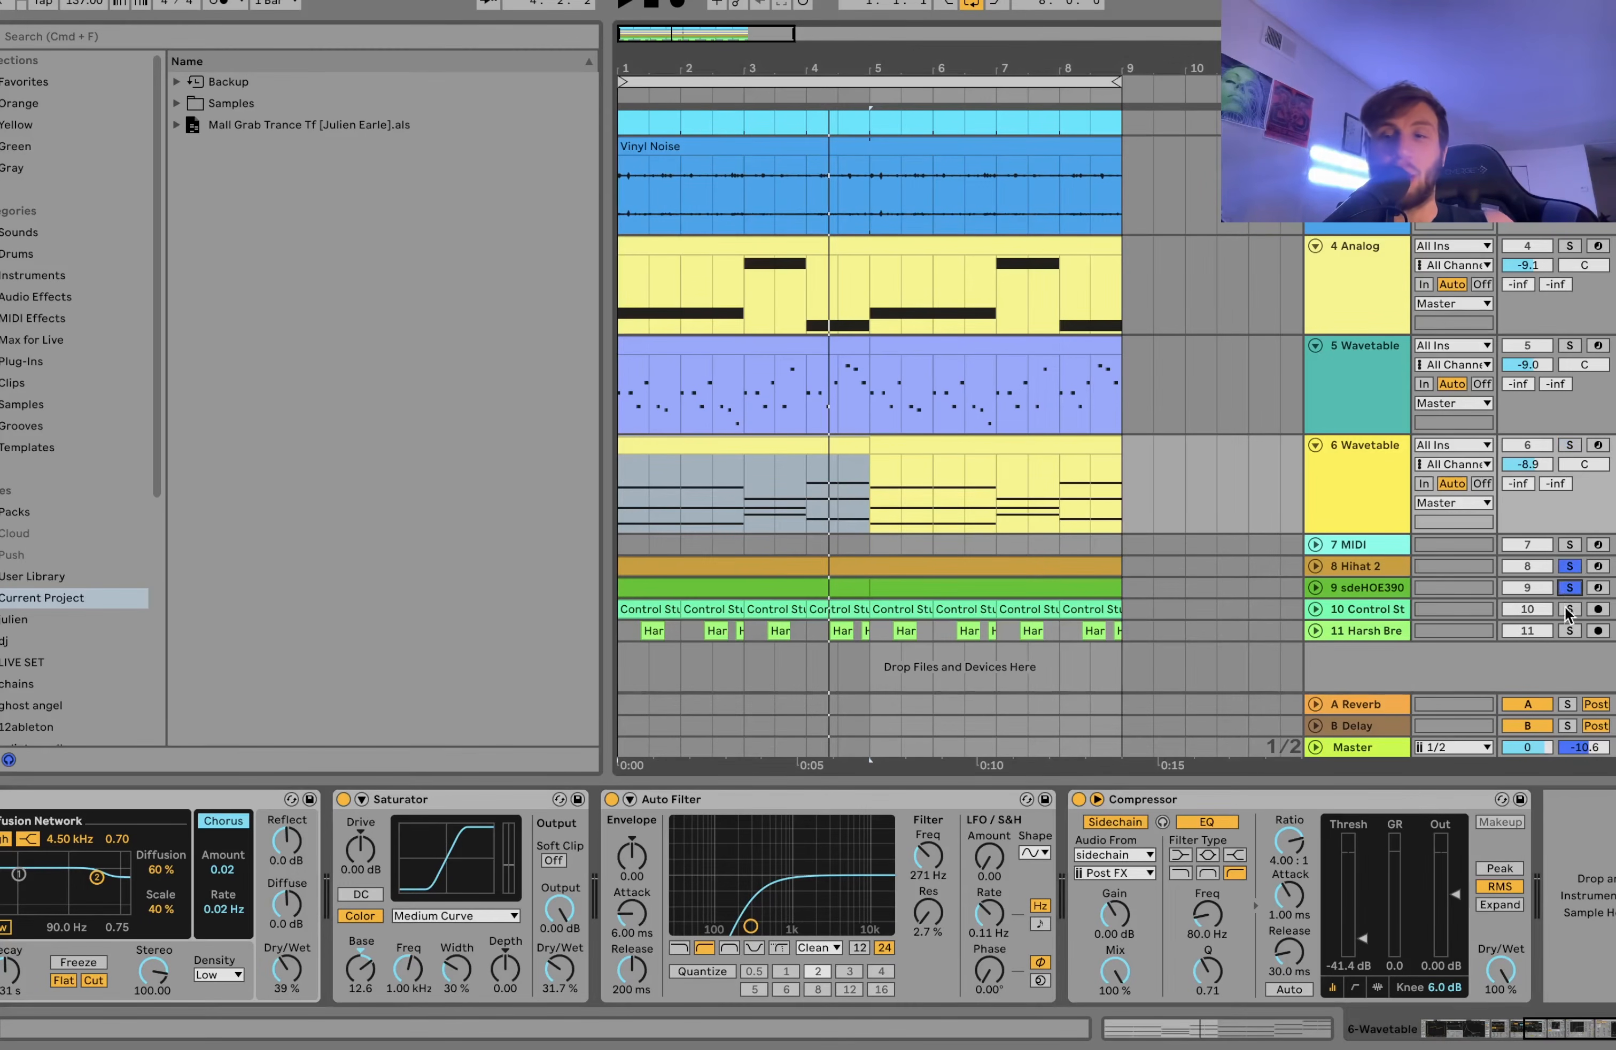
- Solo the Hihat 2, sdeHOE390, Control St and Harsh Bre tracks together, play them and expand their lanes
key("space")
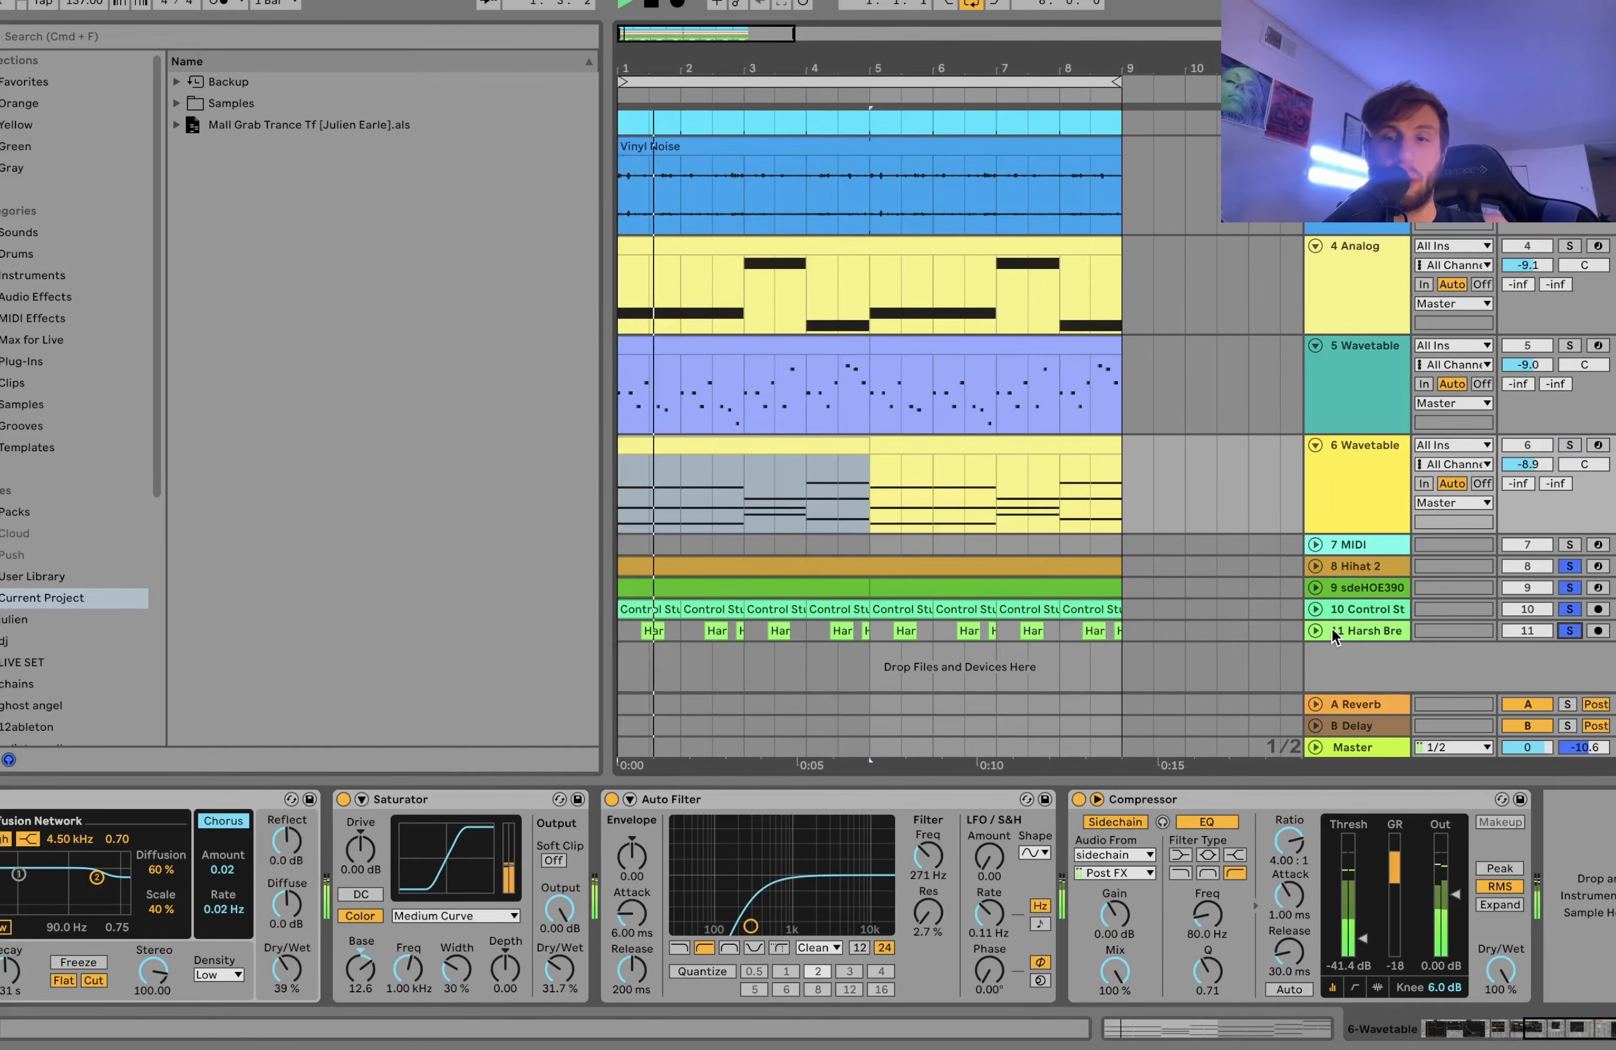
left_click(1316, 629)
left_click(1314, 582)
left_click(1314, 560)
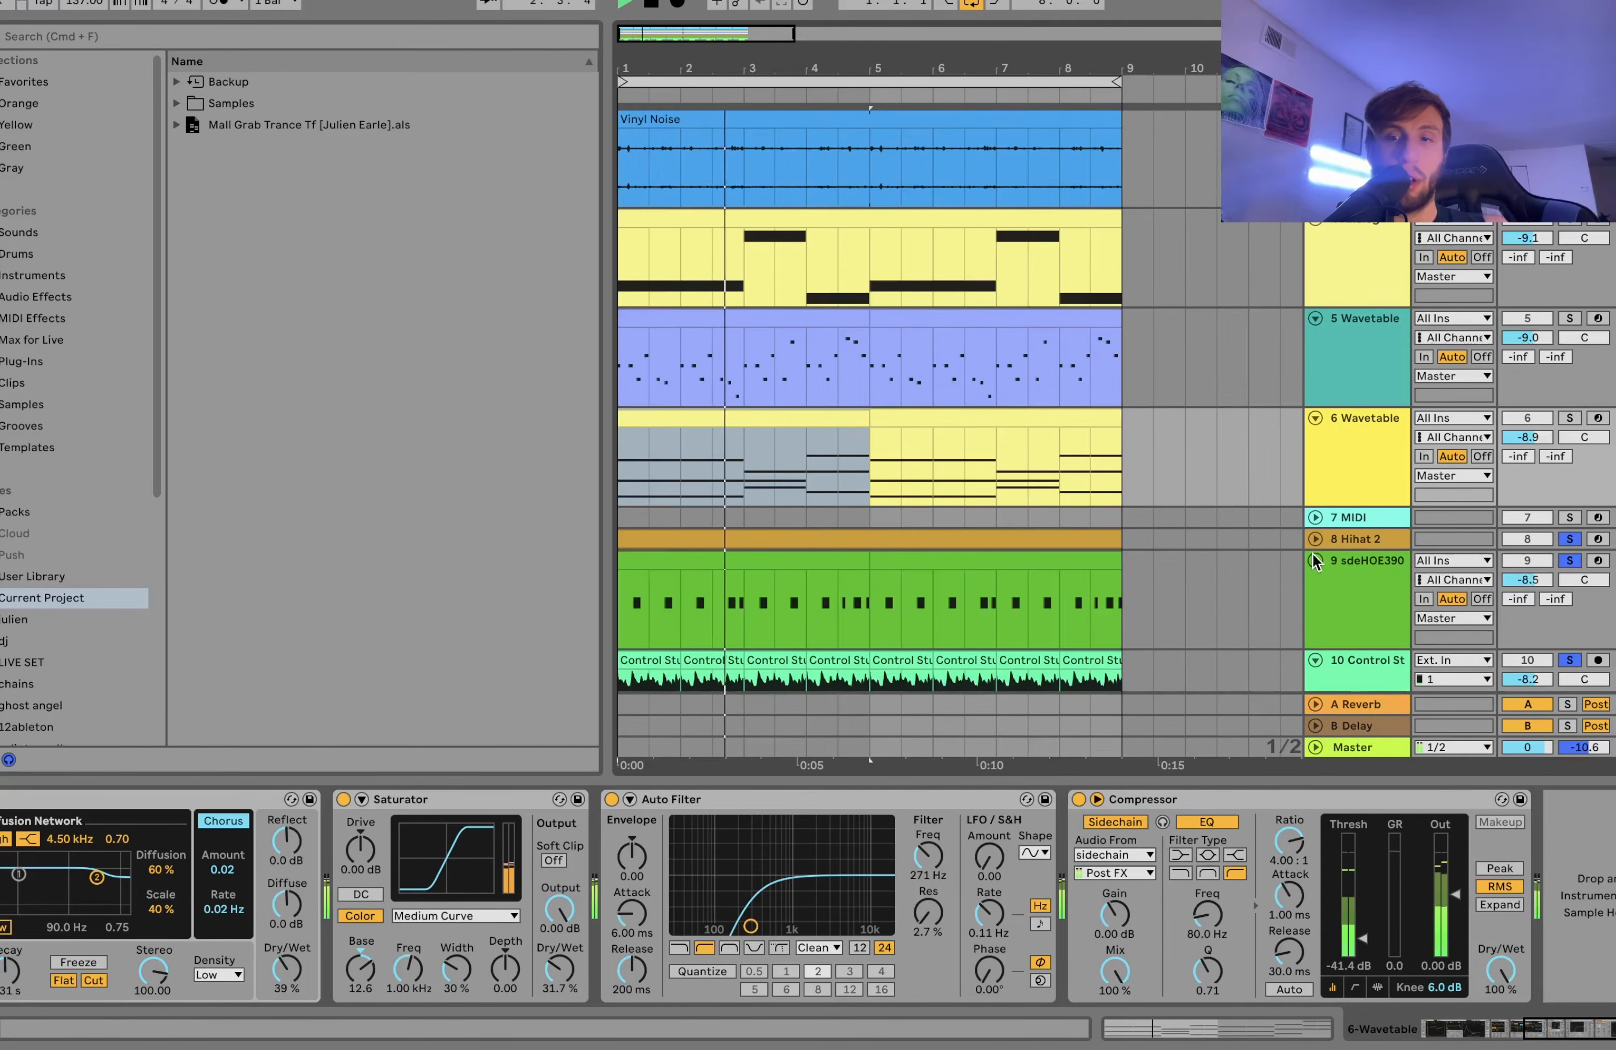
left_click(1314, 543)
left_click(1314, 542)
scroll(1311, 537, "down", 5)
- Solo only the Hihat 2 track and show its sampler and sidechained Compressor
left_click(1359, 524)
left_click(1356, 384)
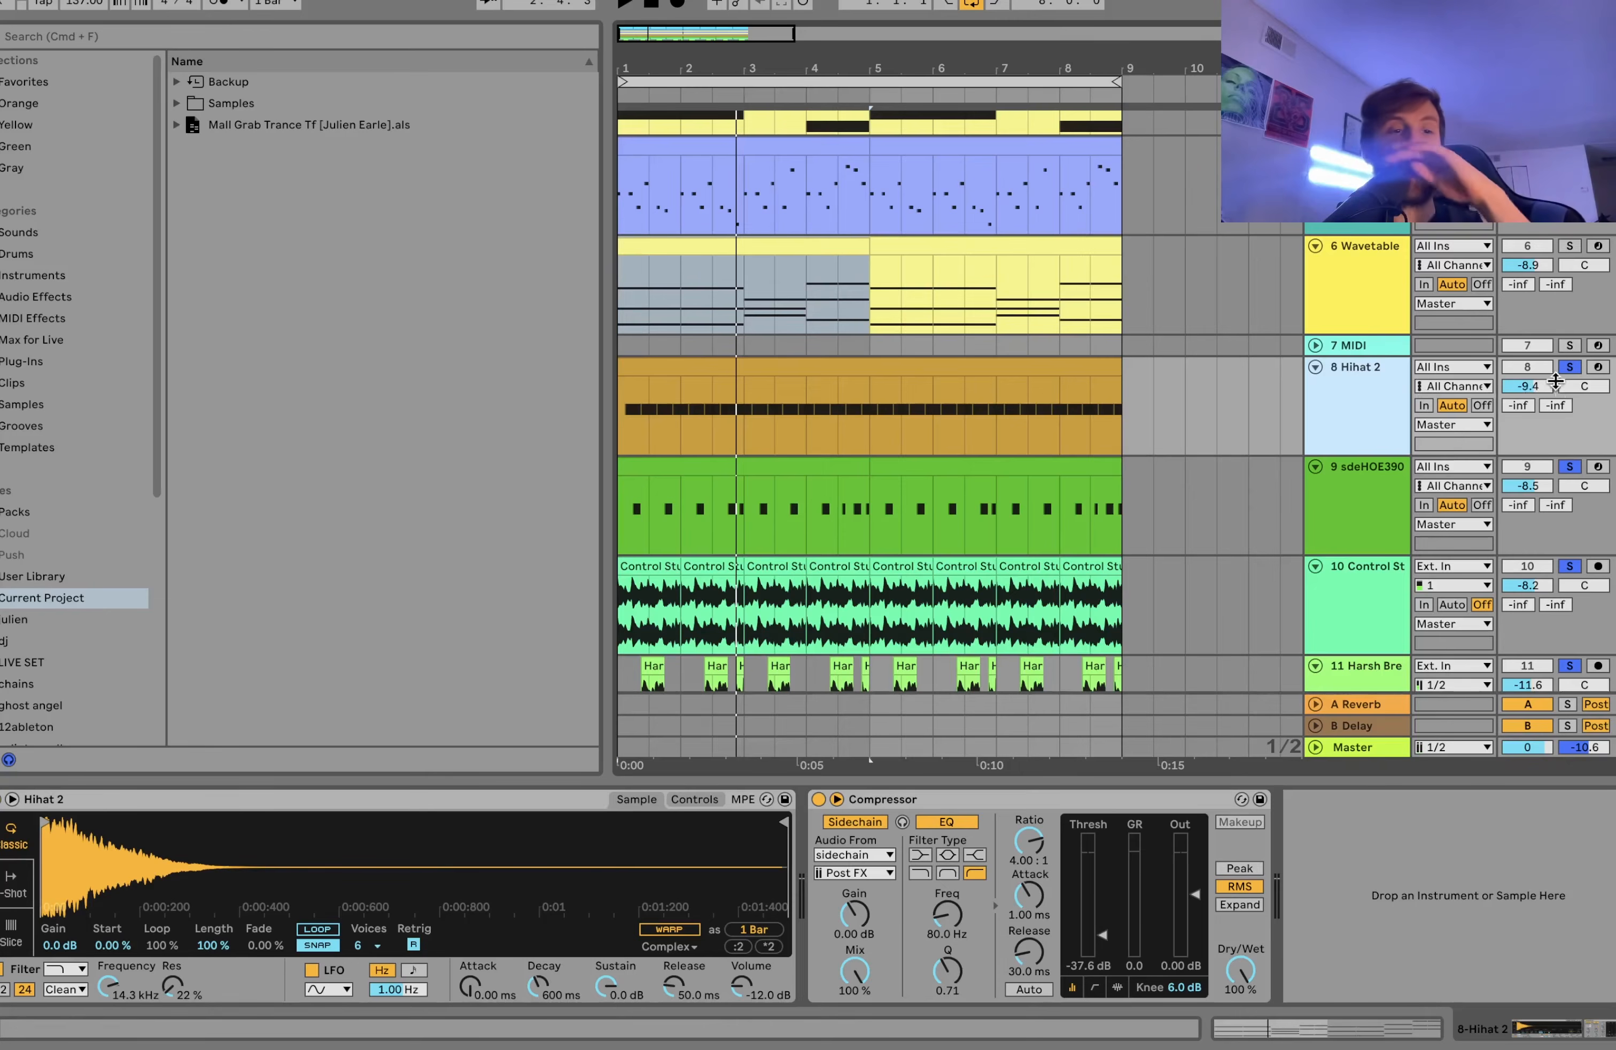
left_click(1570, 370)
left_click(1370, 378)
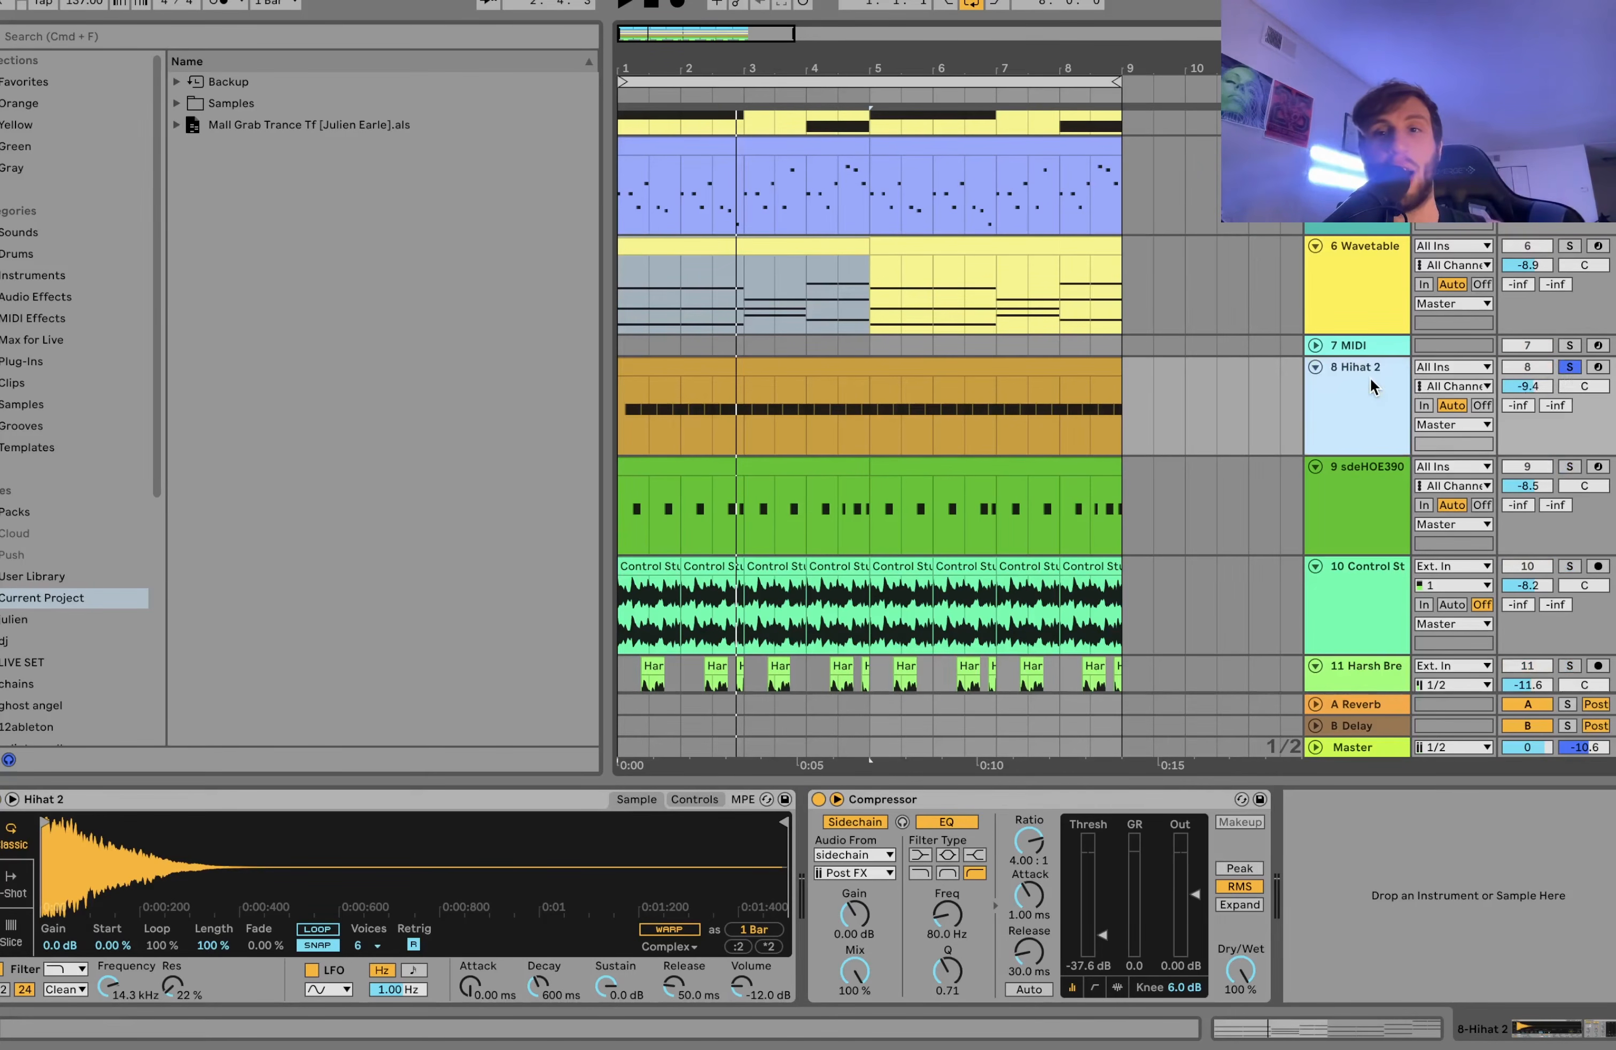
- Audition the soloed Hihat 2 track with its sidechained Compressor bypassed and switched back on
key("space")
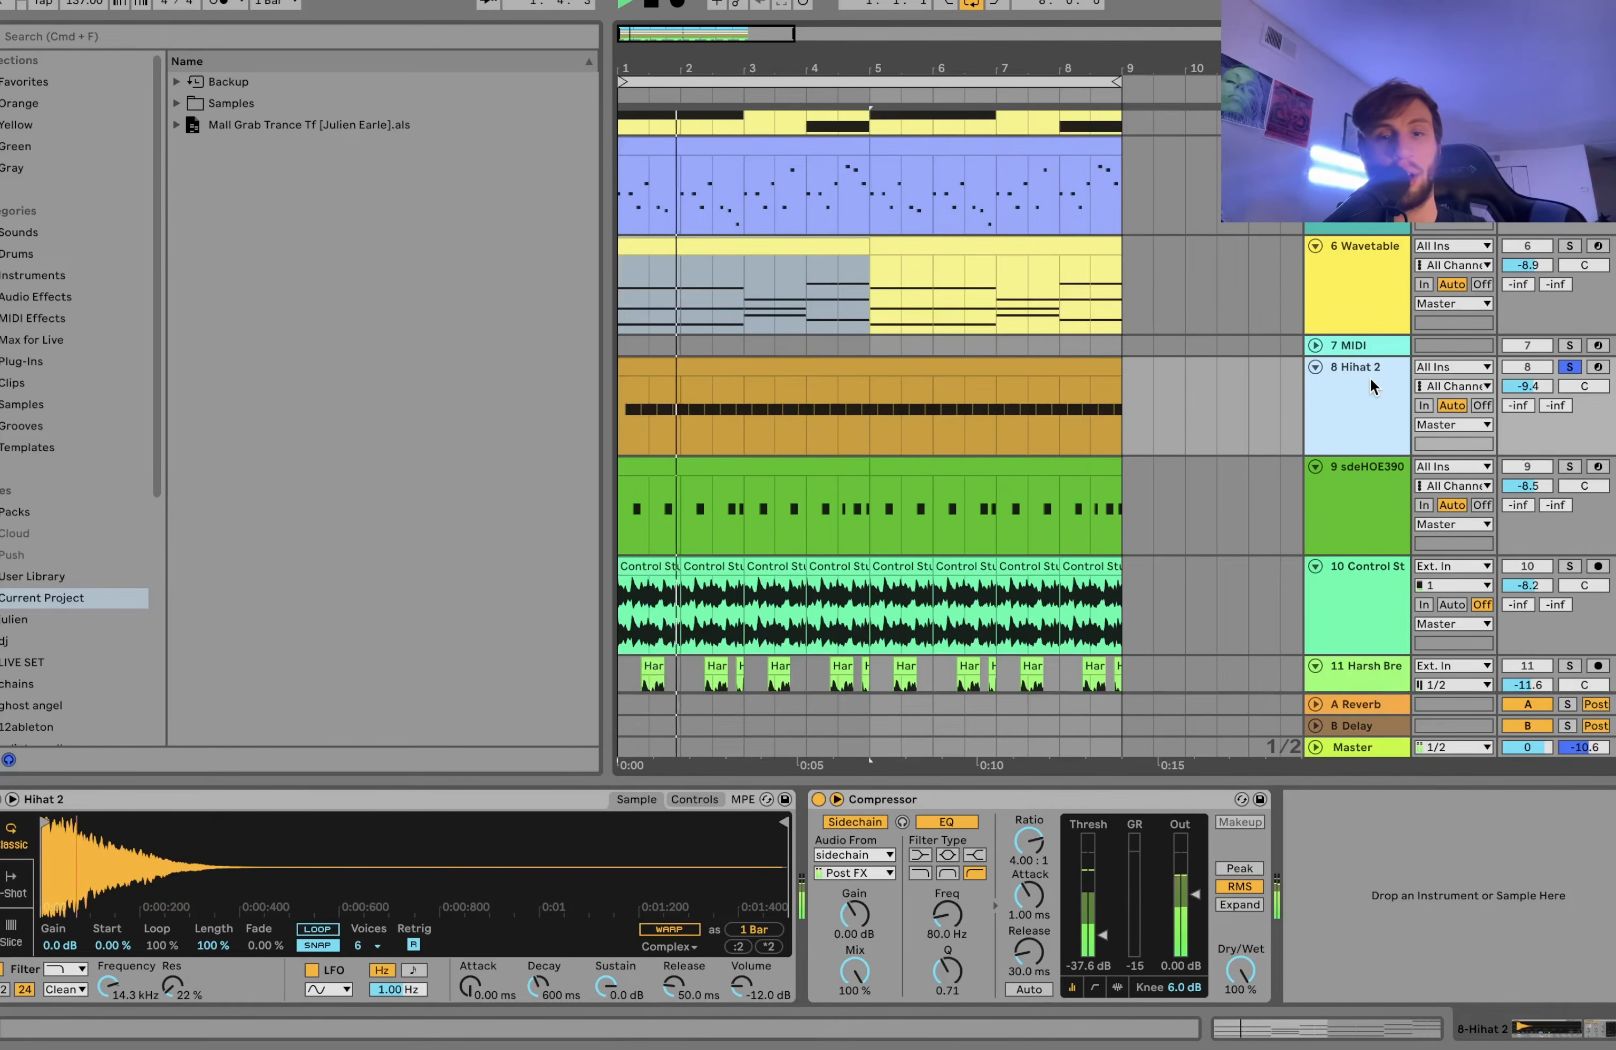
key("space")
key("space")
left_click(818, 799)
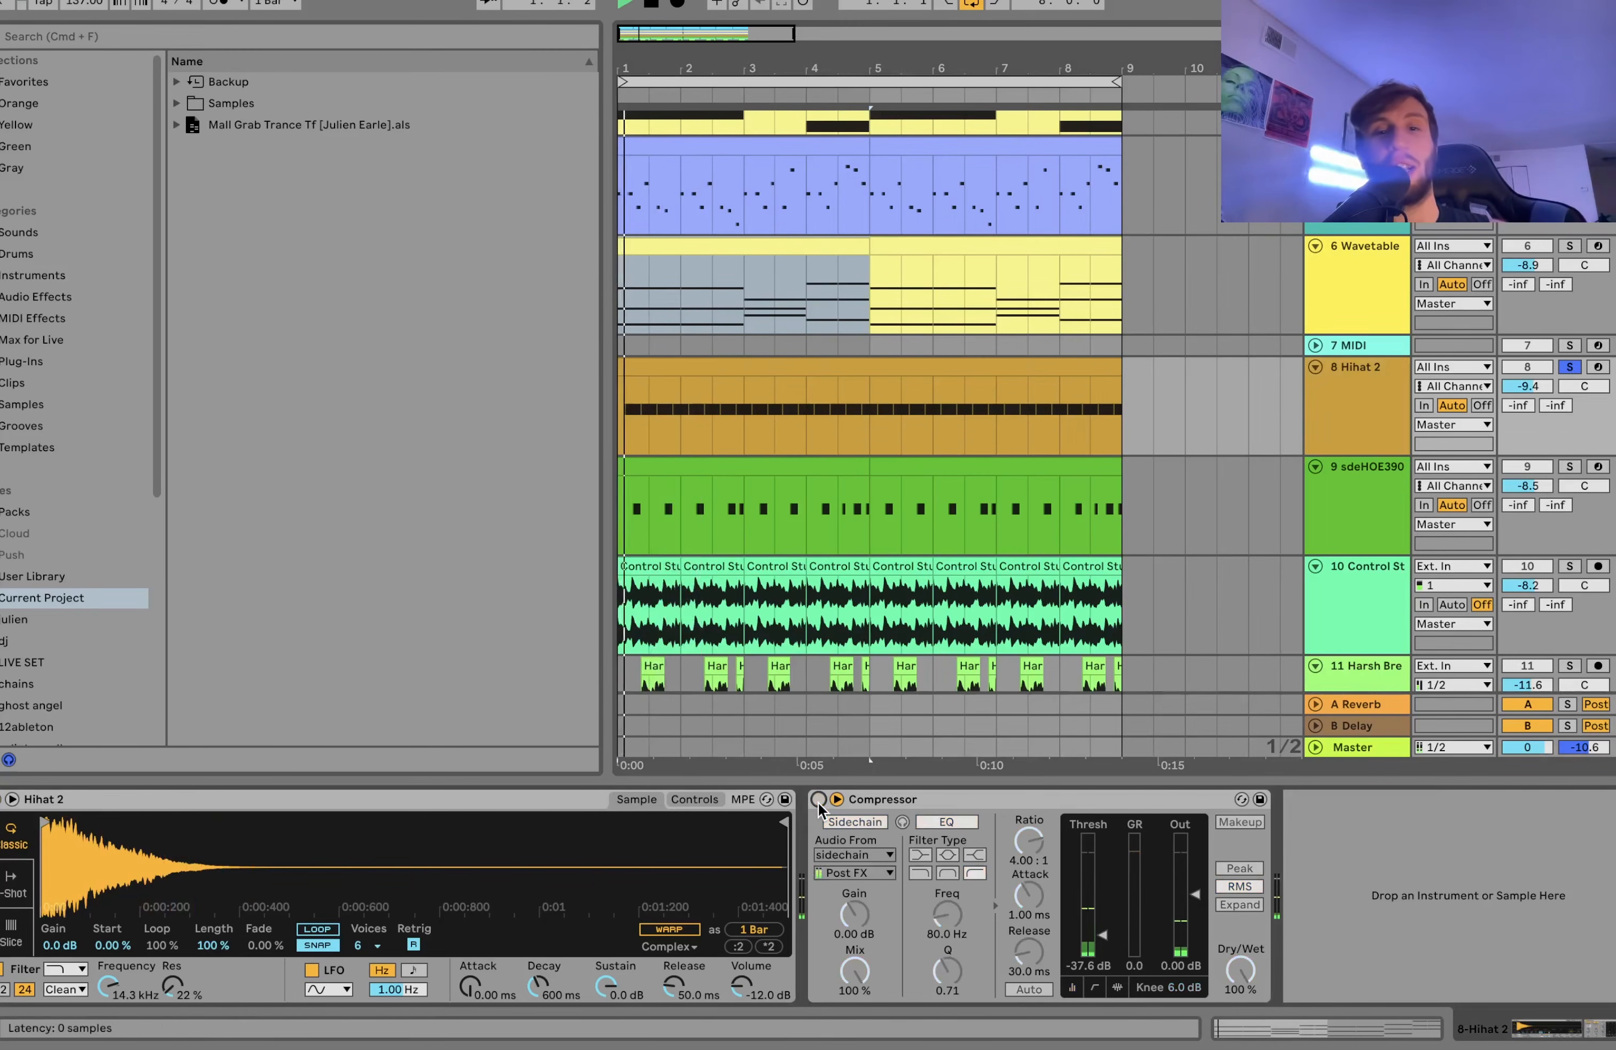
left_click(818, 801)
scroll(1324, 349, "up", 4)
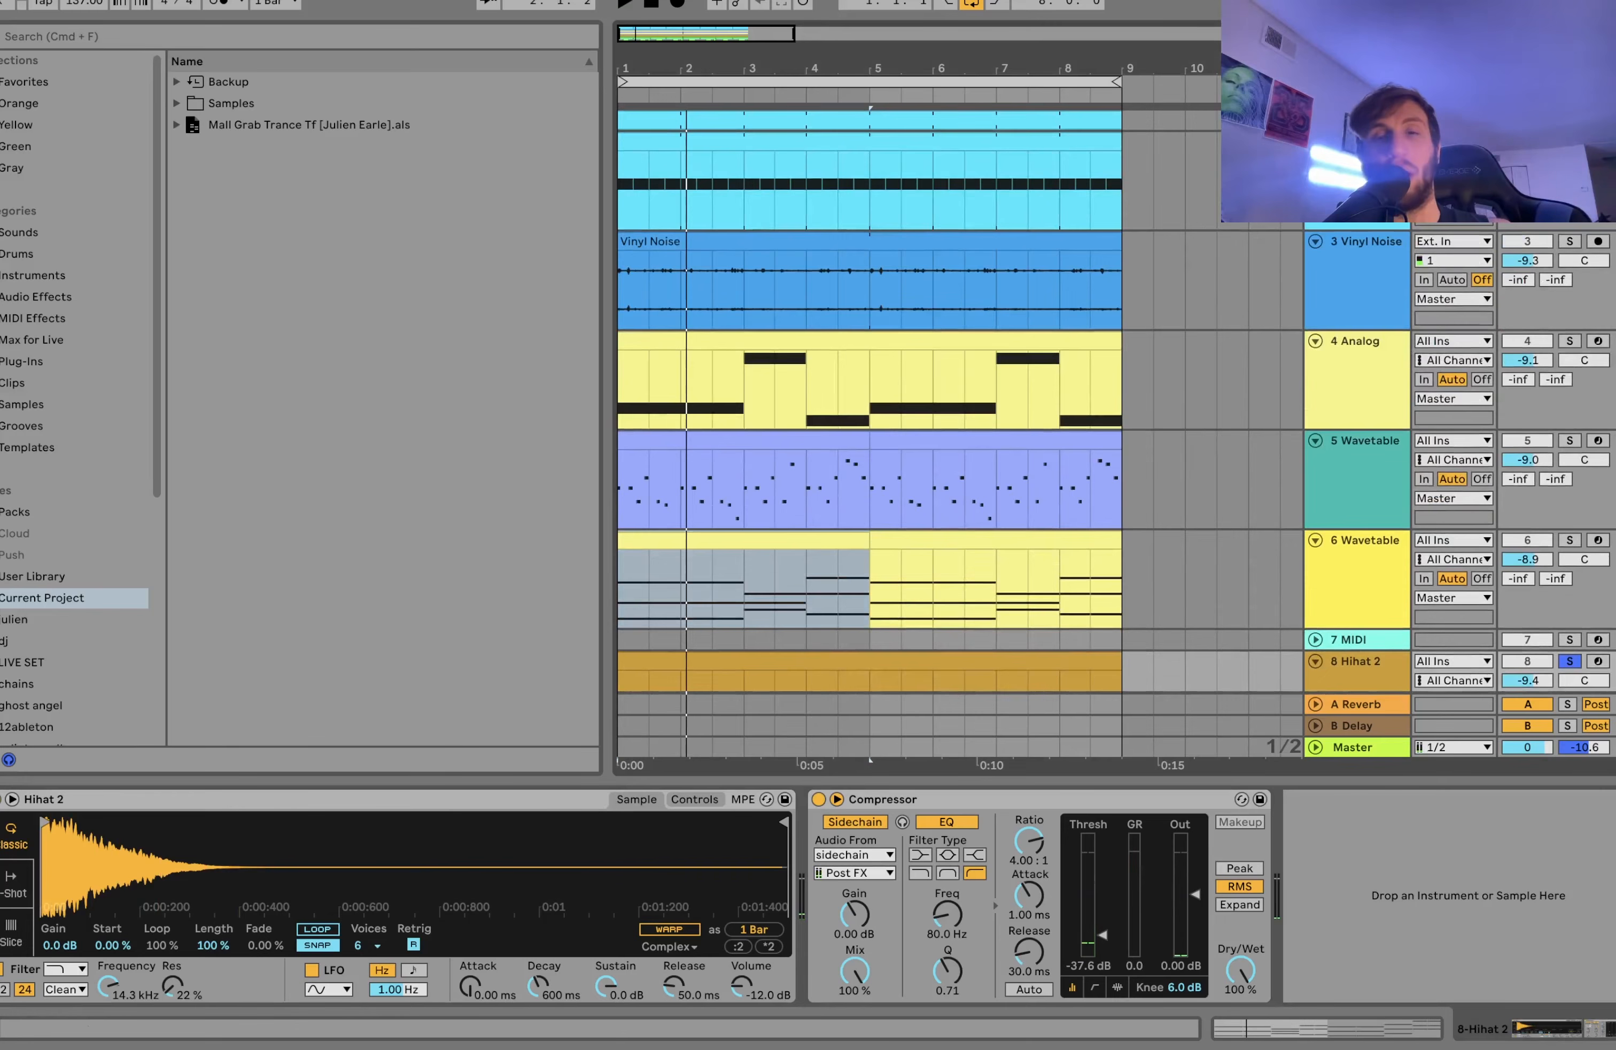
key("space")
scroll(1418, 428, "down", 4)
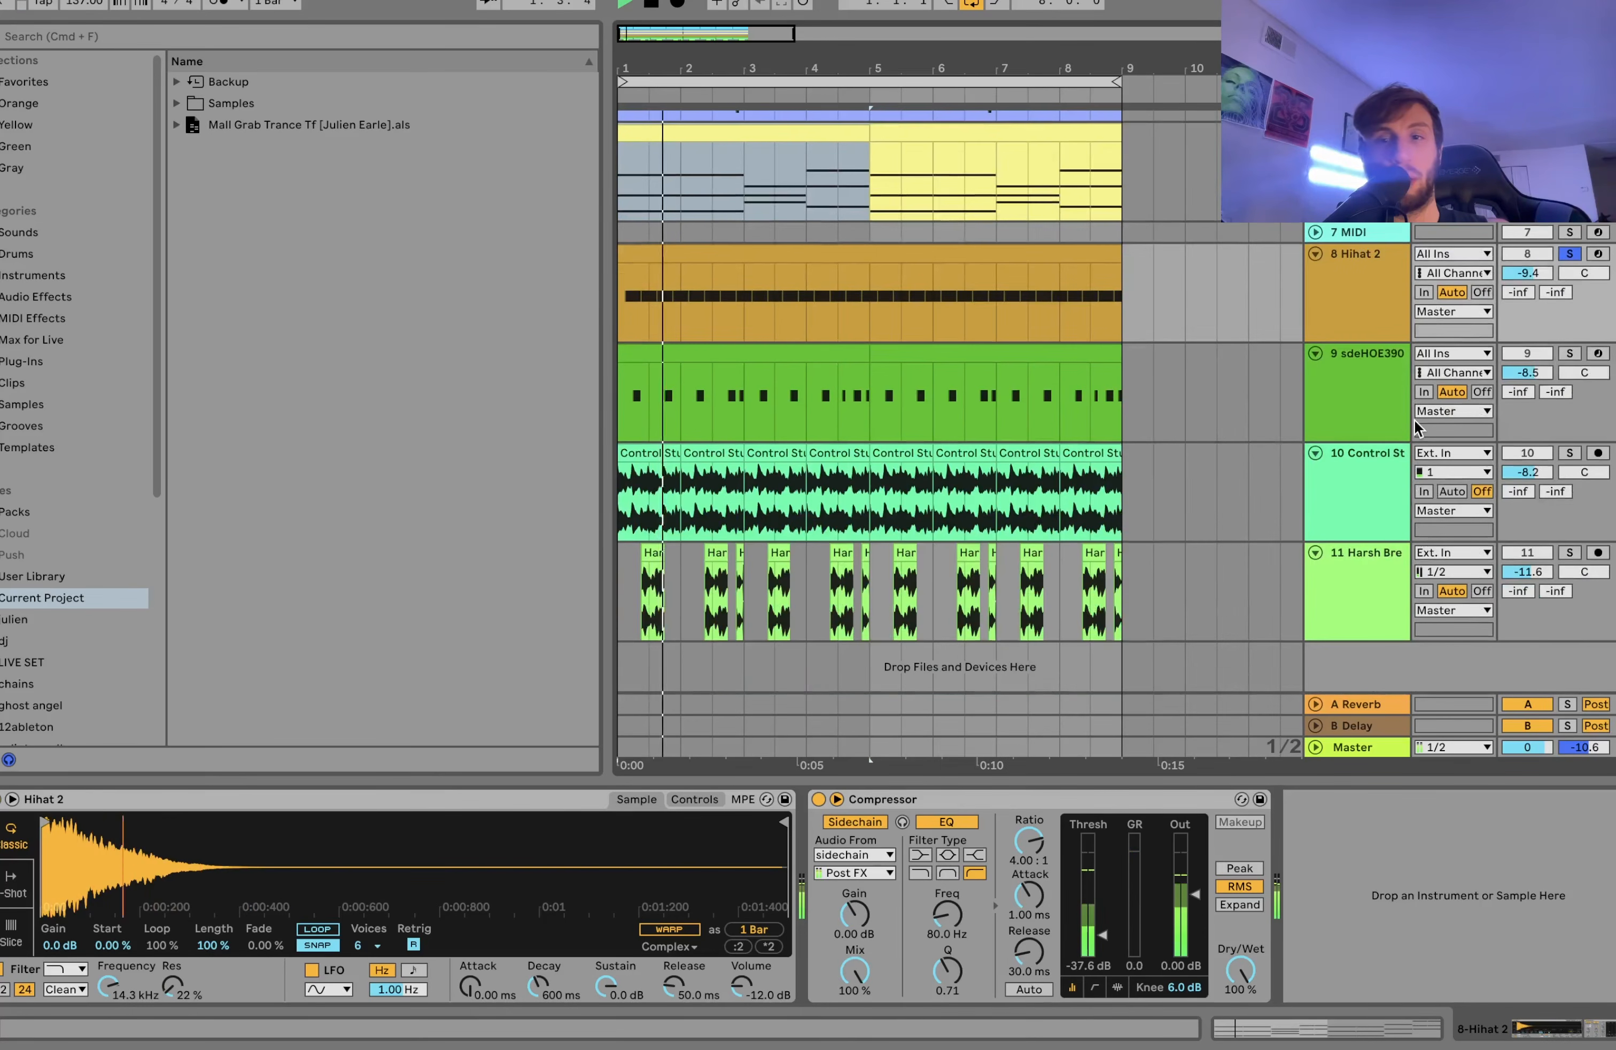
- Show the sdeHOE390 track's snare sampler, solo it together with Hihat 2 and play both
left_click(1373, 393)
left_click(1570, 253)
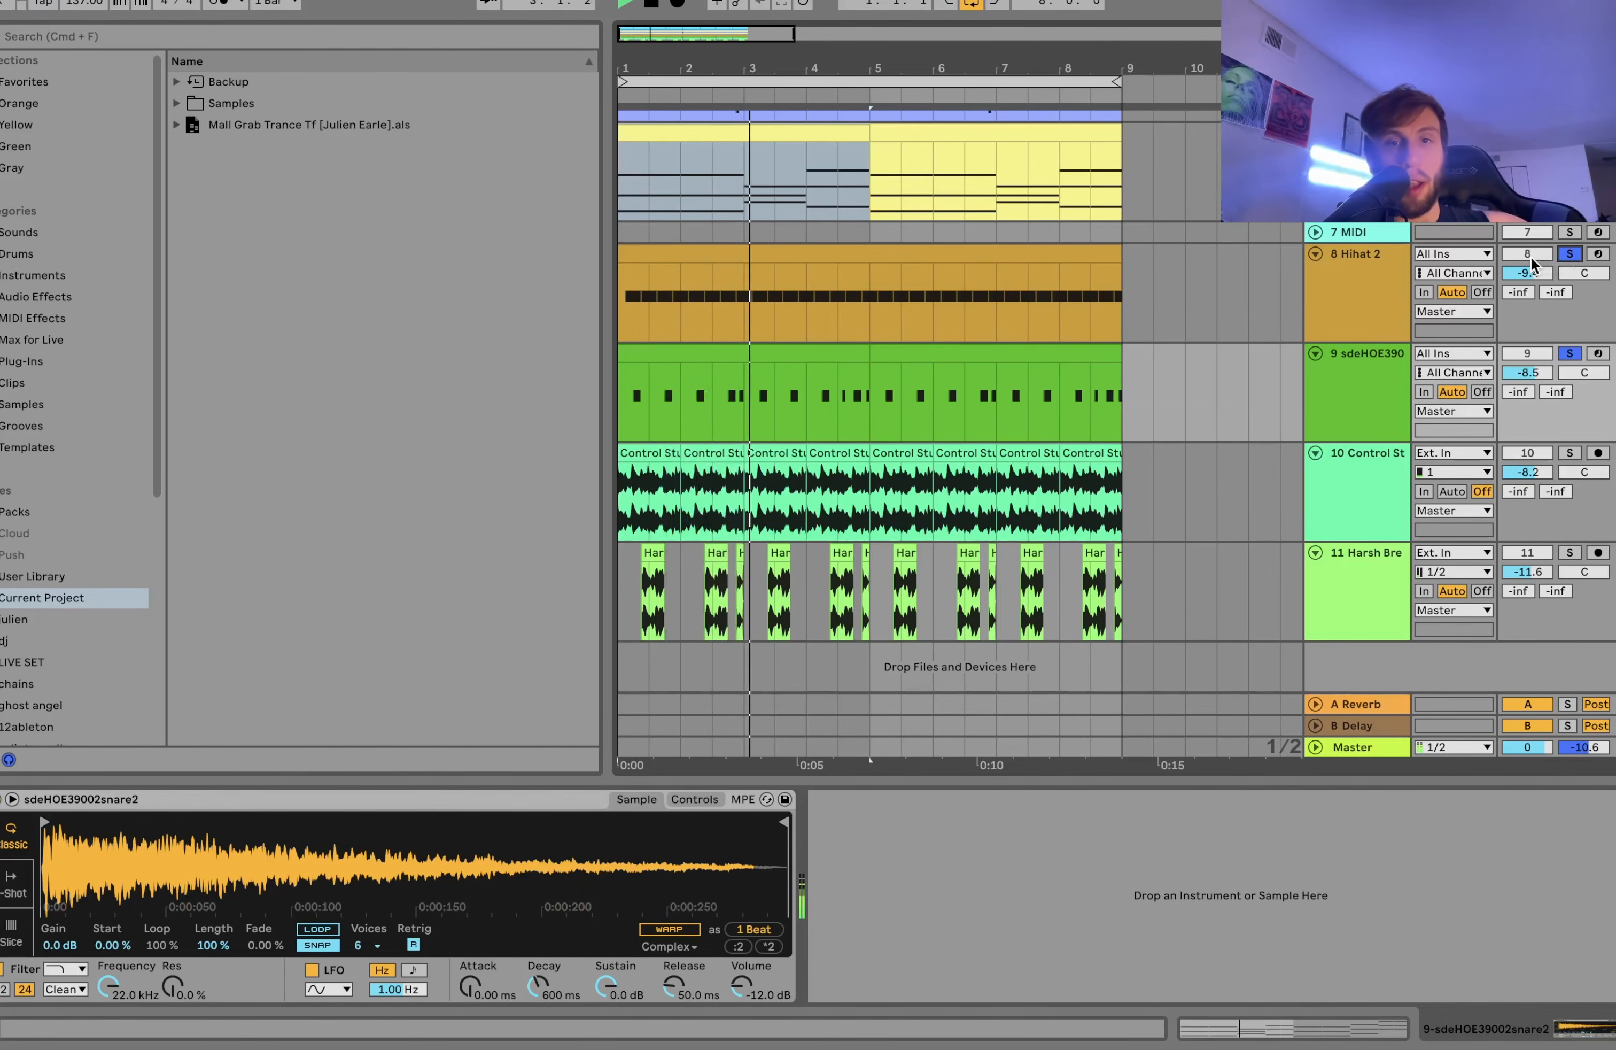
scroll(1340, 367, "up", 5)
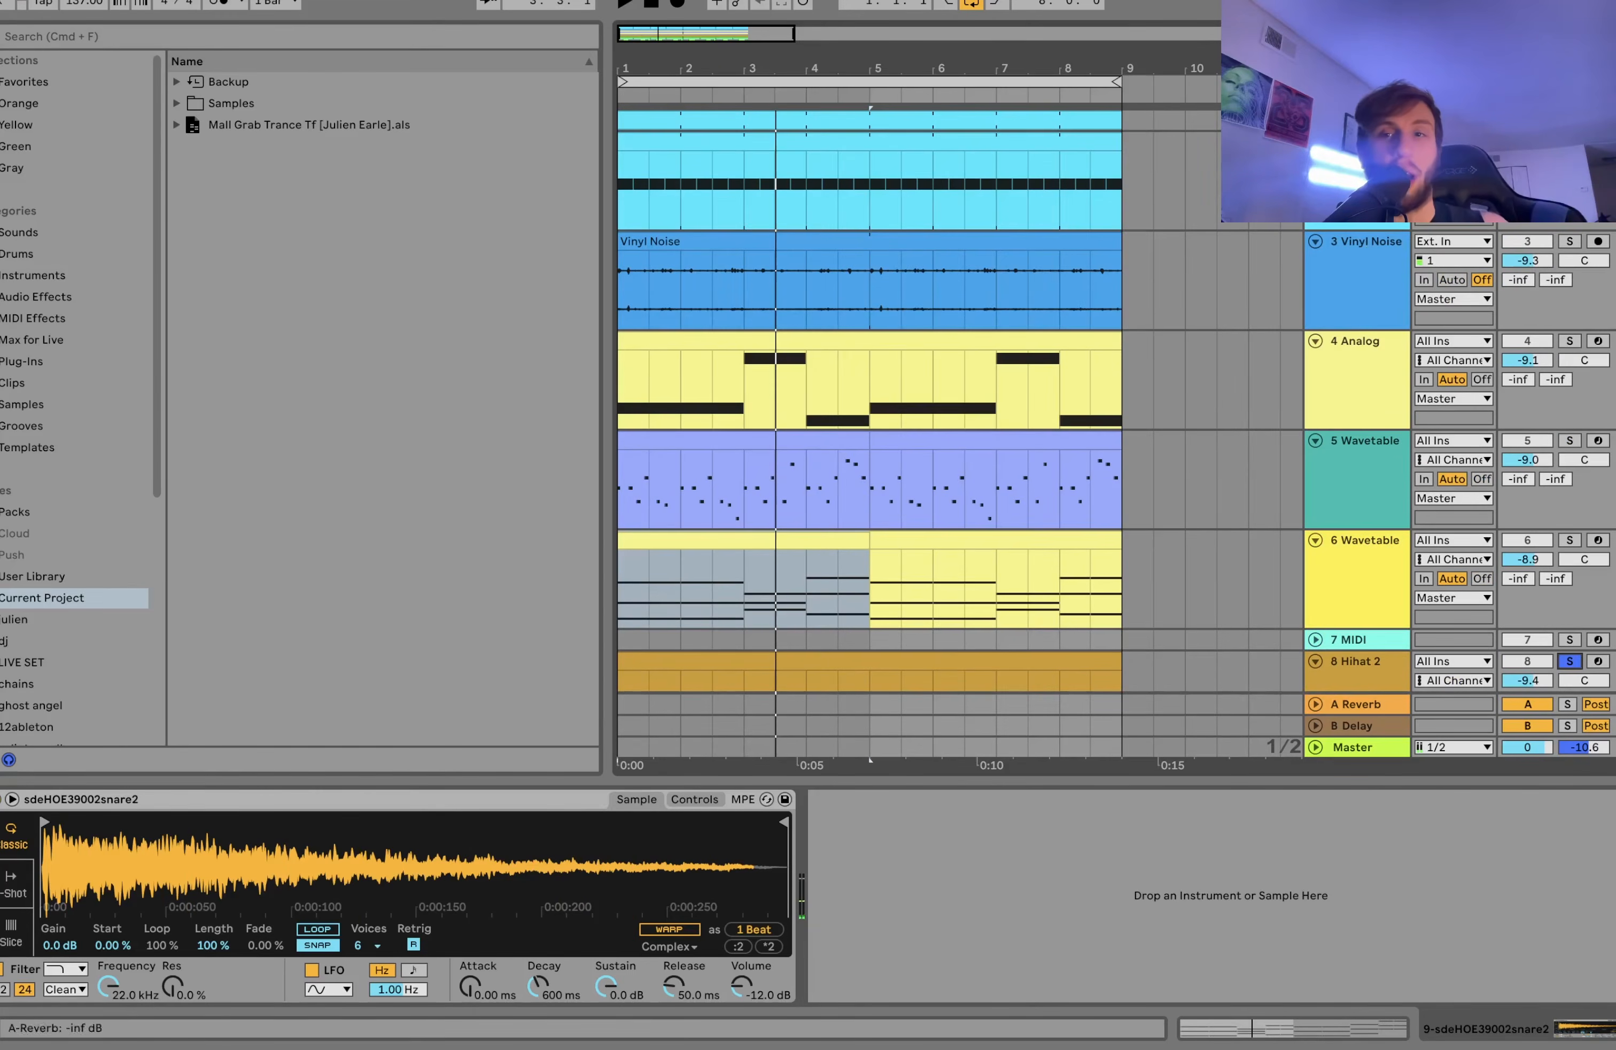
key("space")
scroll(1537, 488, "down", 5)
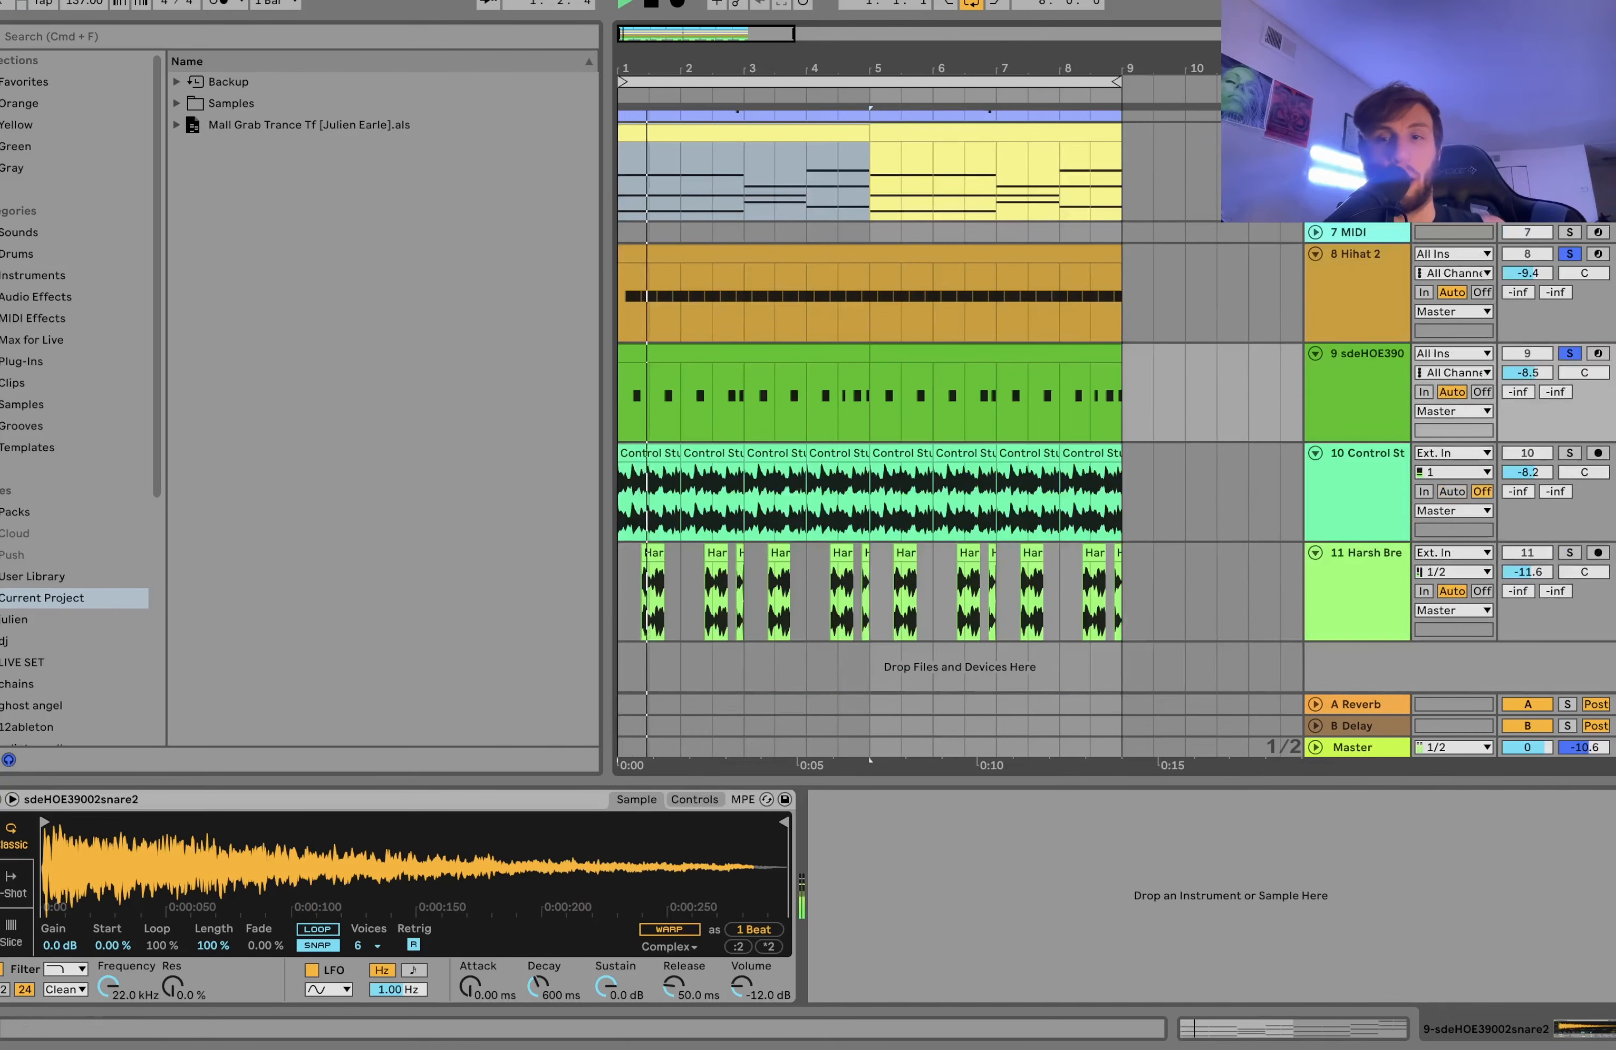
- Add the Control St and Harsh Bre tracks to the soloed Hihat 2 and sdeHOE390 during playback
left_click(1570, 453)
key("space")
left_click(1569, 554)
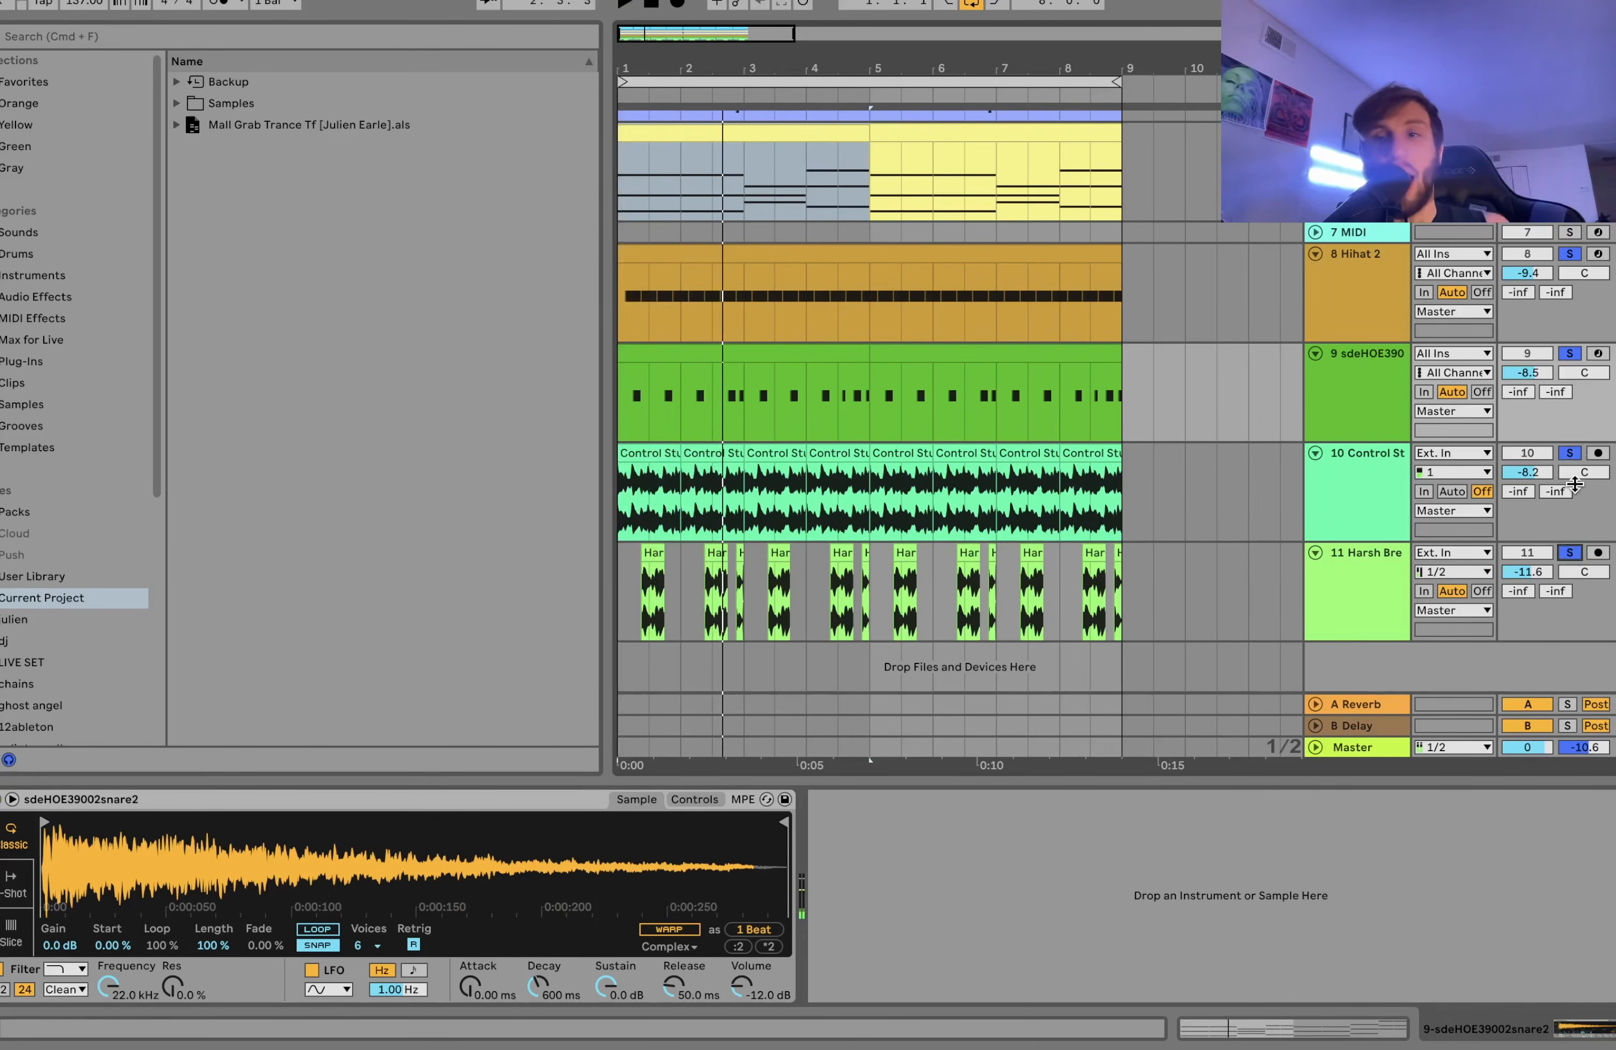
- Solo only the Control St track, show its Compressor and EQ Eight, and play it
left_click(1574, 453)
left_click(1349, 507)
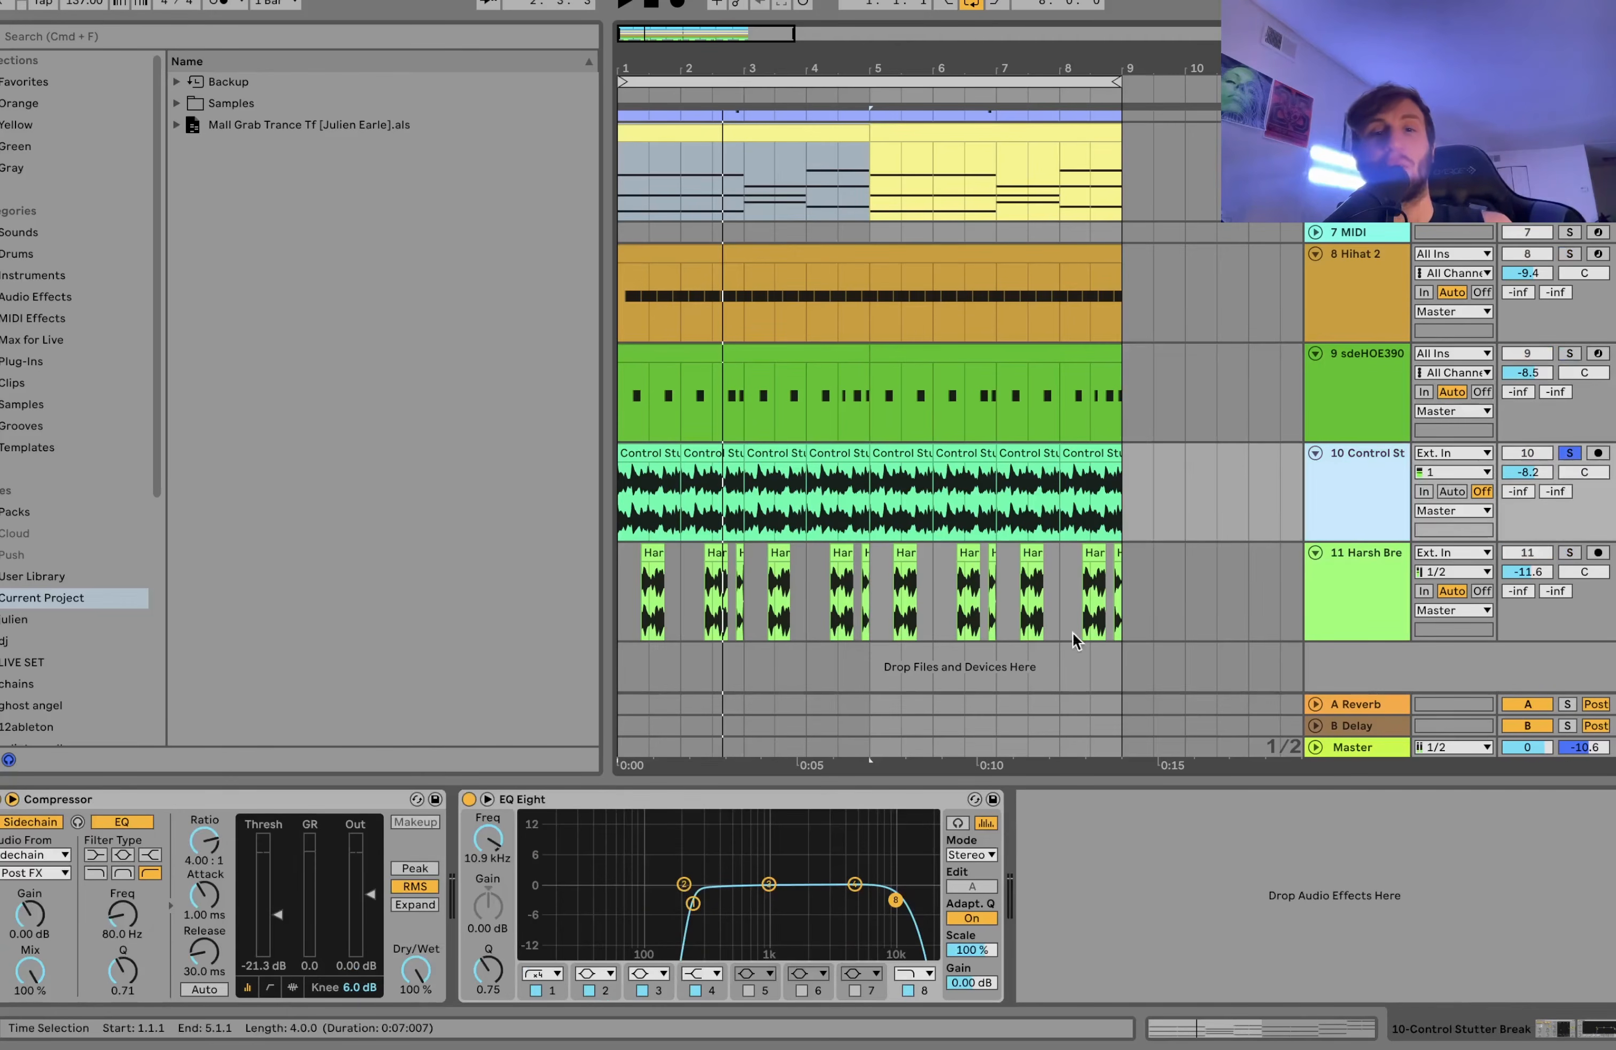
key("space")
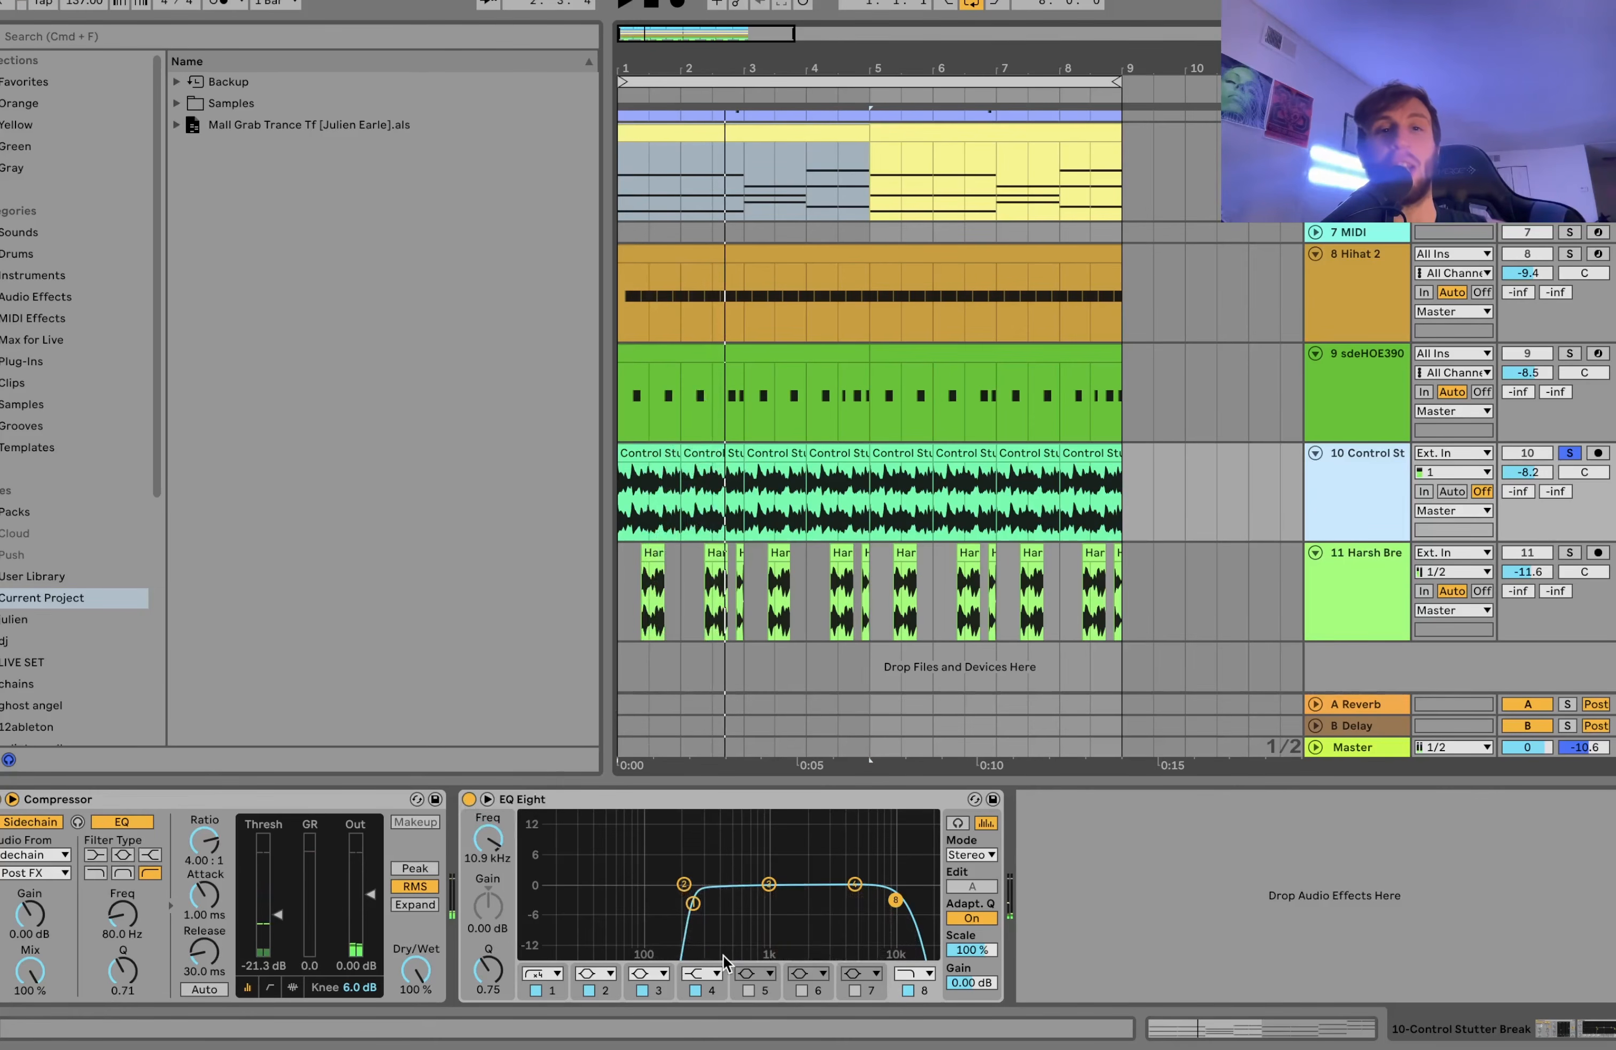
- Solo only the Harsh Bre track, play it and show its sidechained Compressor
left_click(1570, 553)
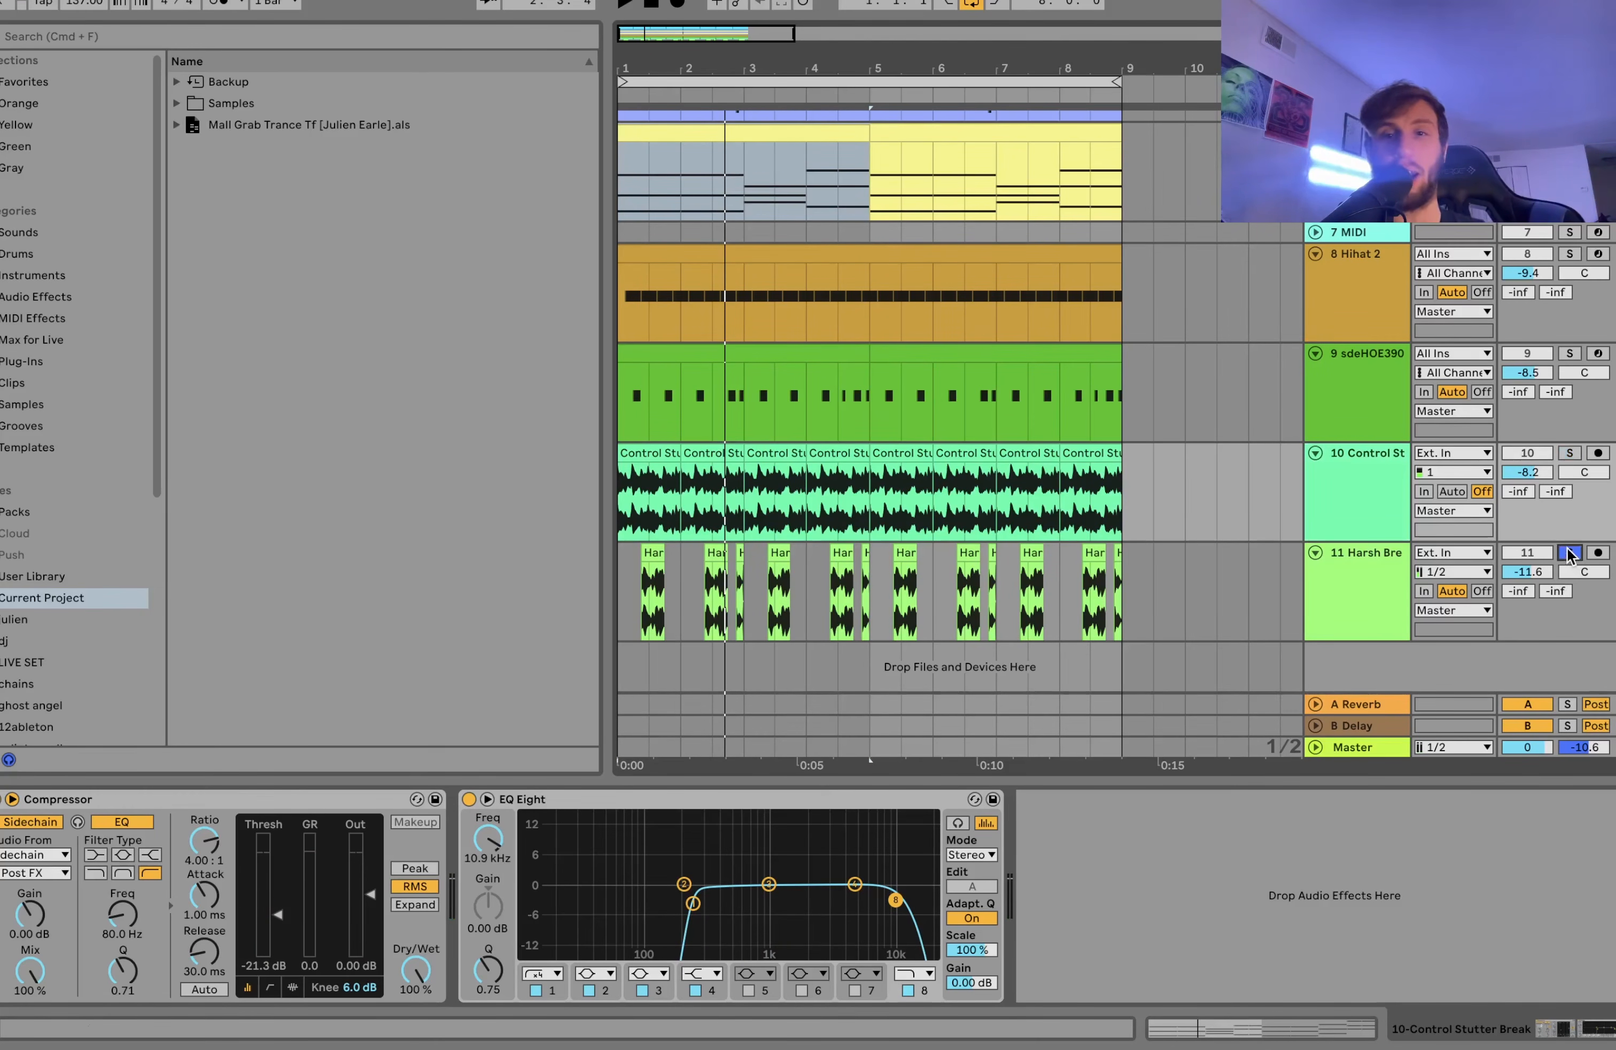
key("space")
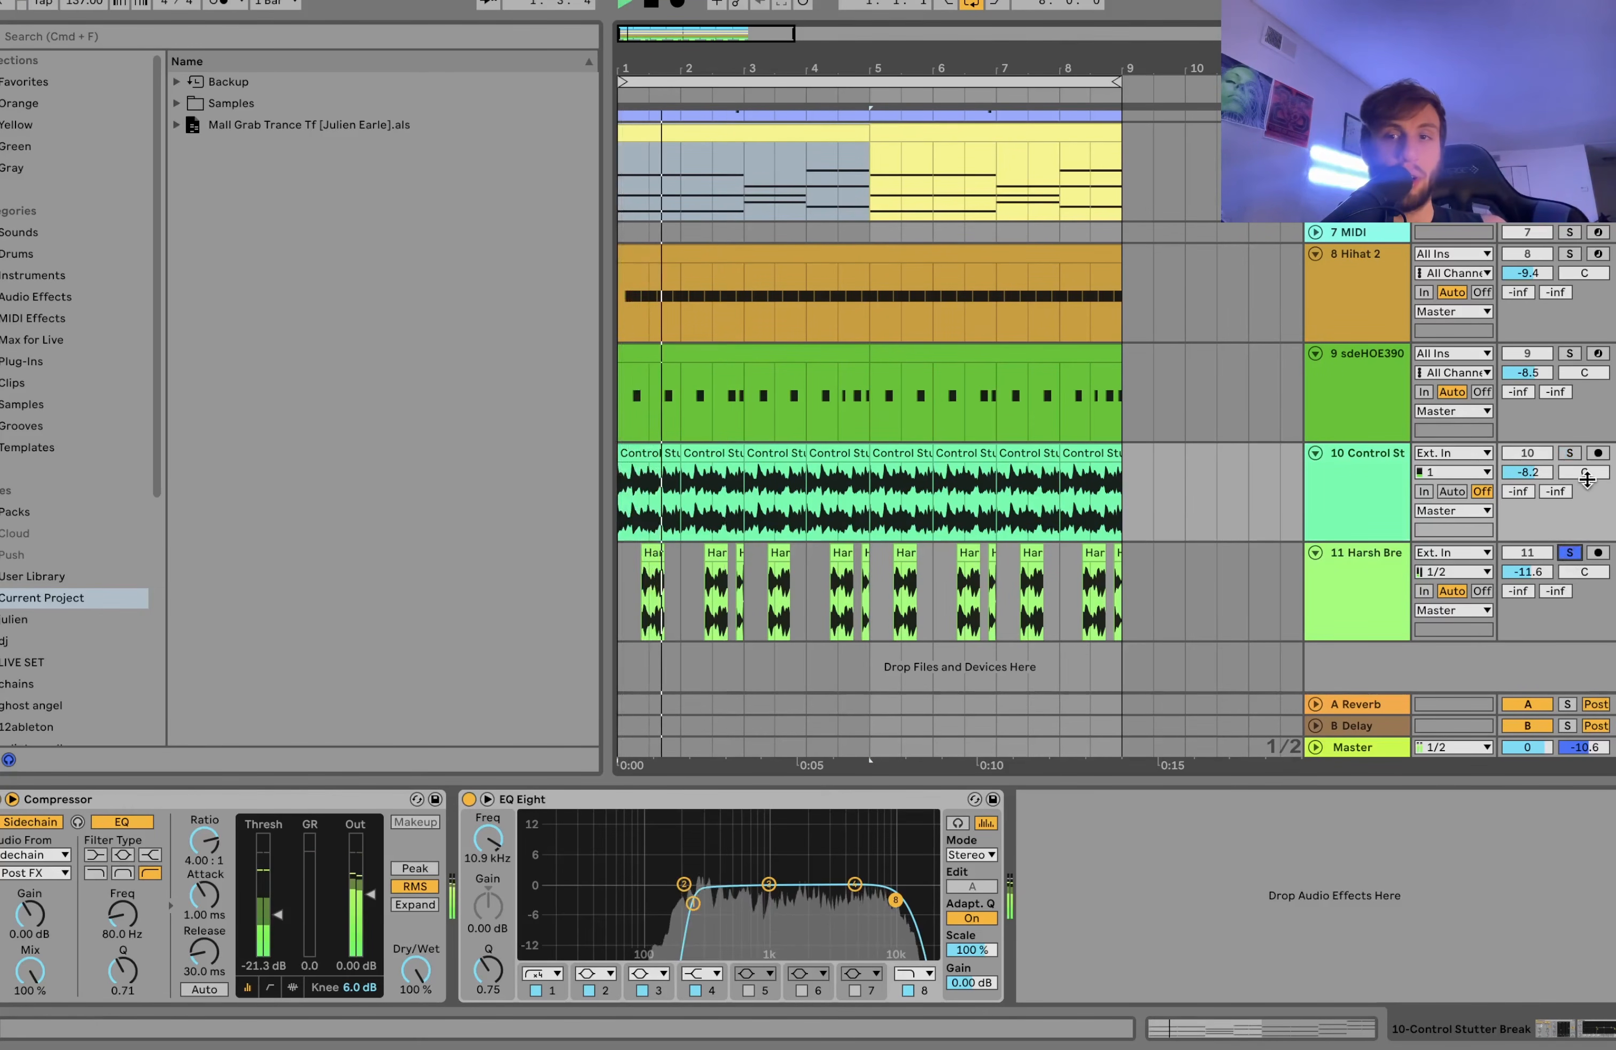
left_click(1375, 564)
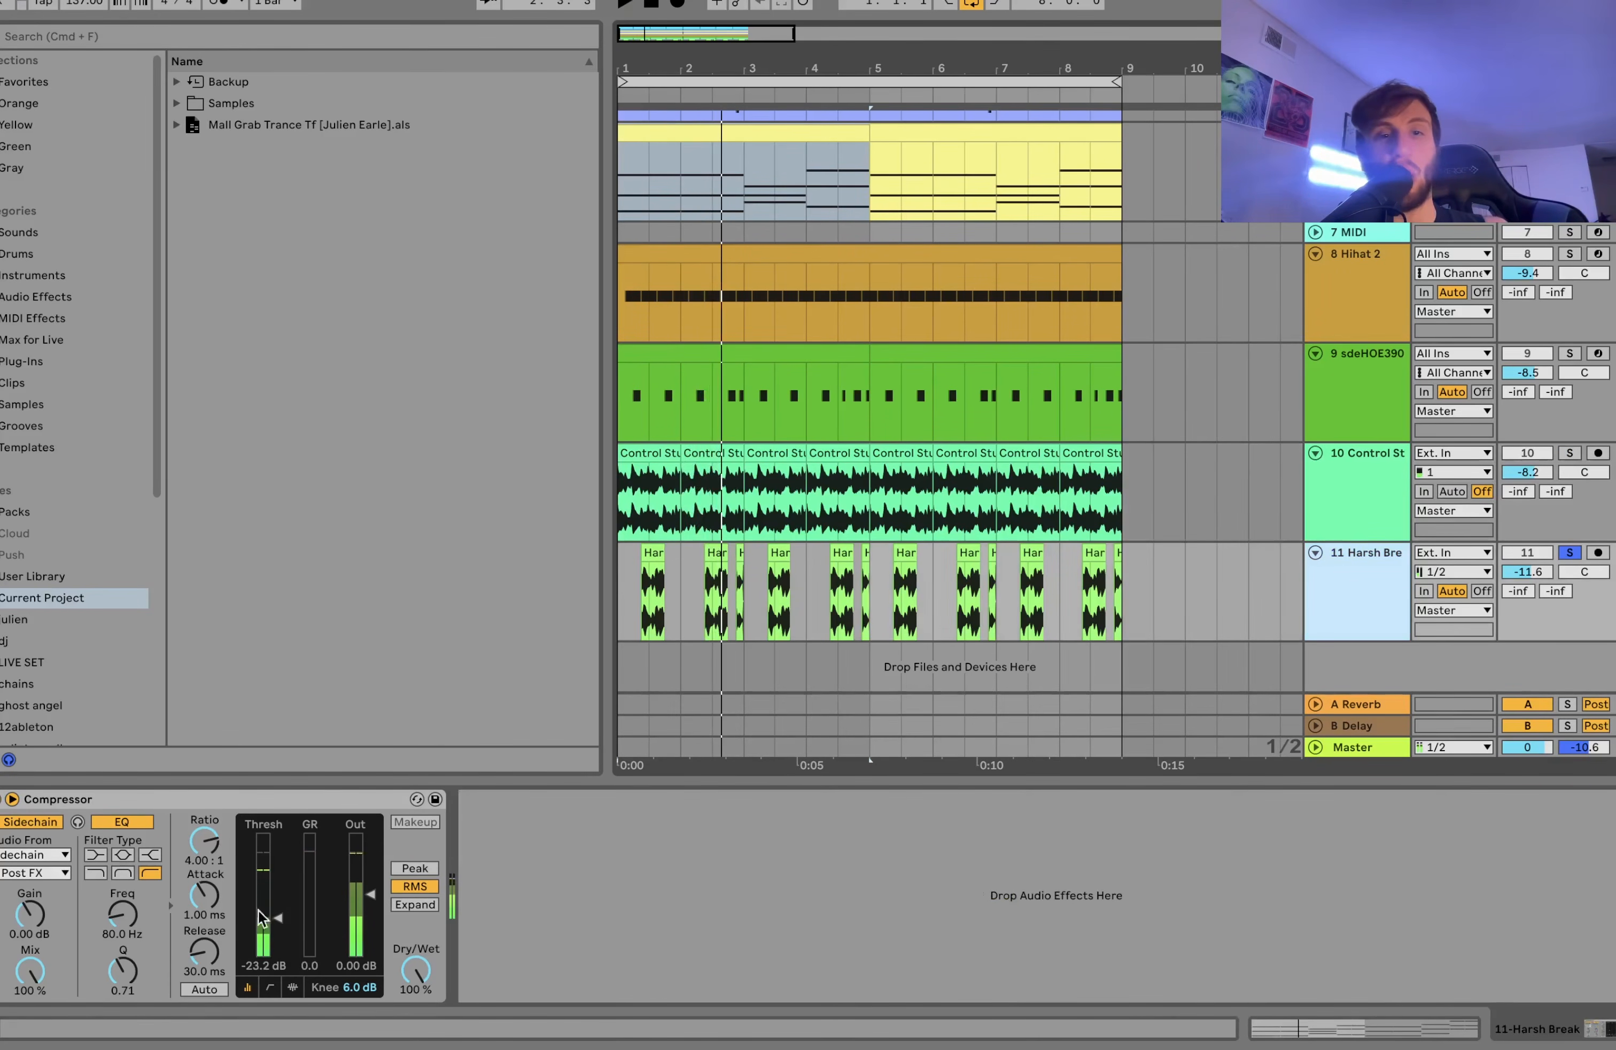
- Solo the Vinyl Noise, Analog, Hihat 2, sdeHOE390, Control St and Harsh Bre tracks together and play them
left_click(1570, 453)
key("space")
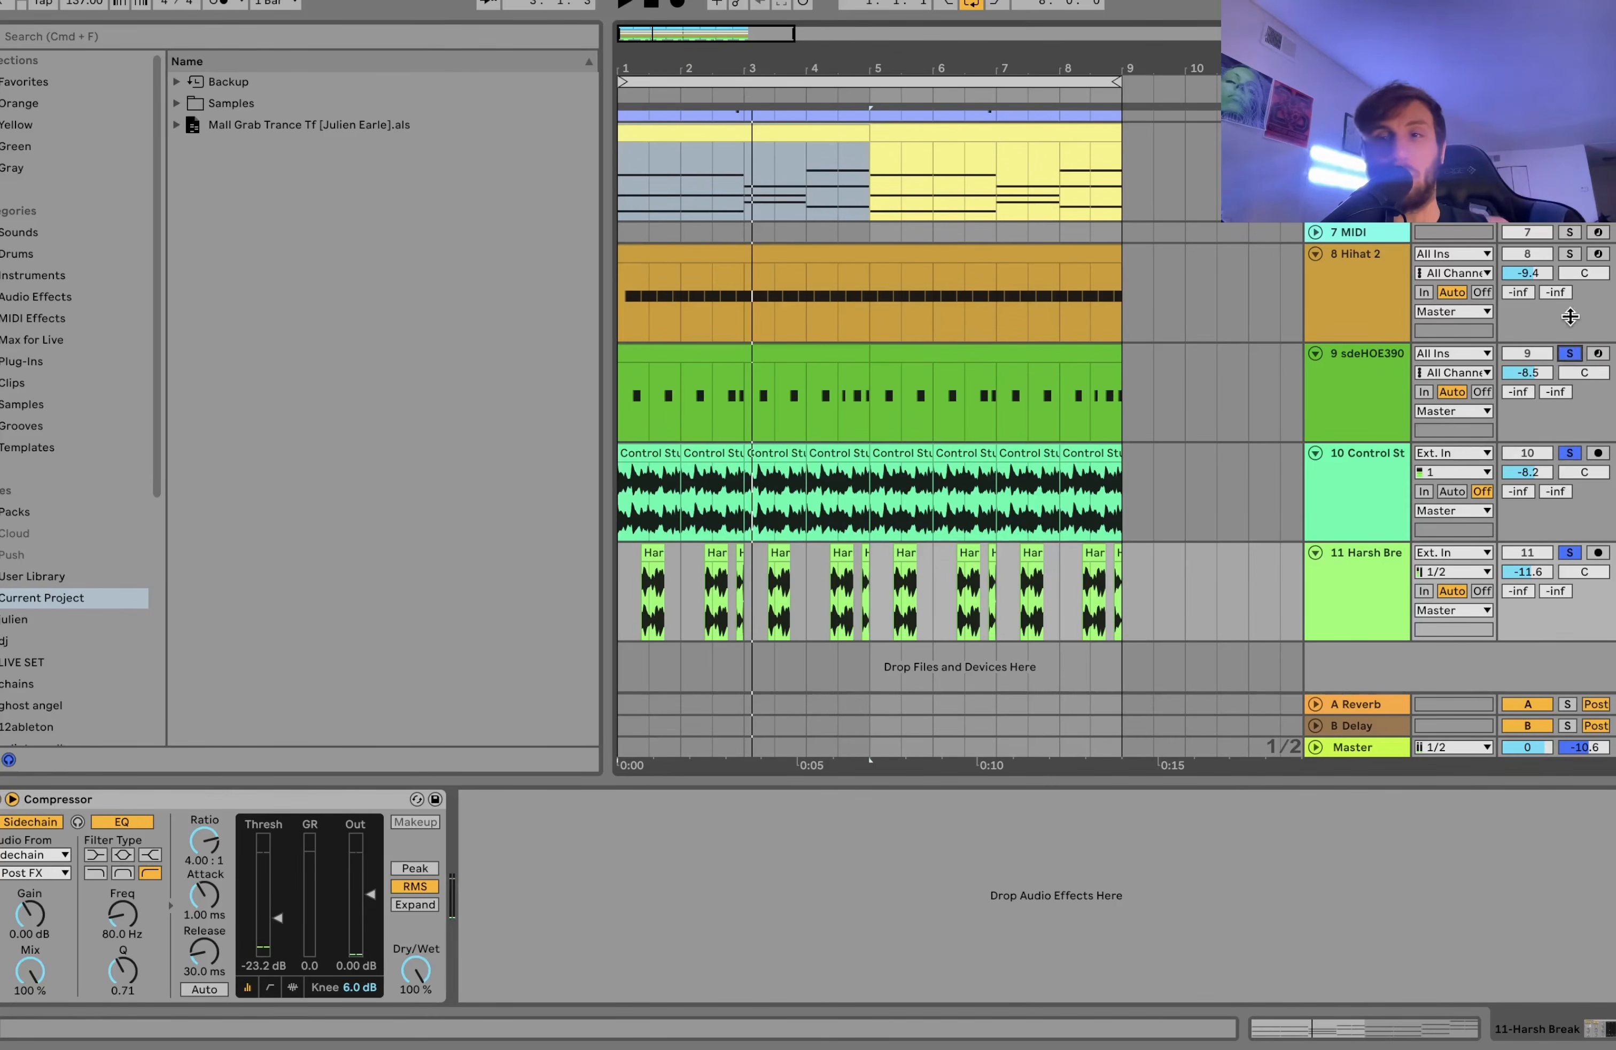
scroll(1570, 263, "up", 5)
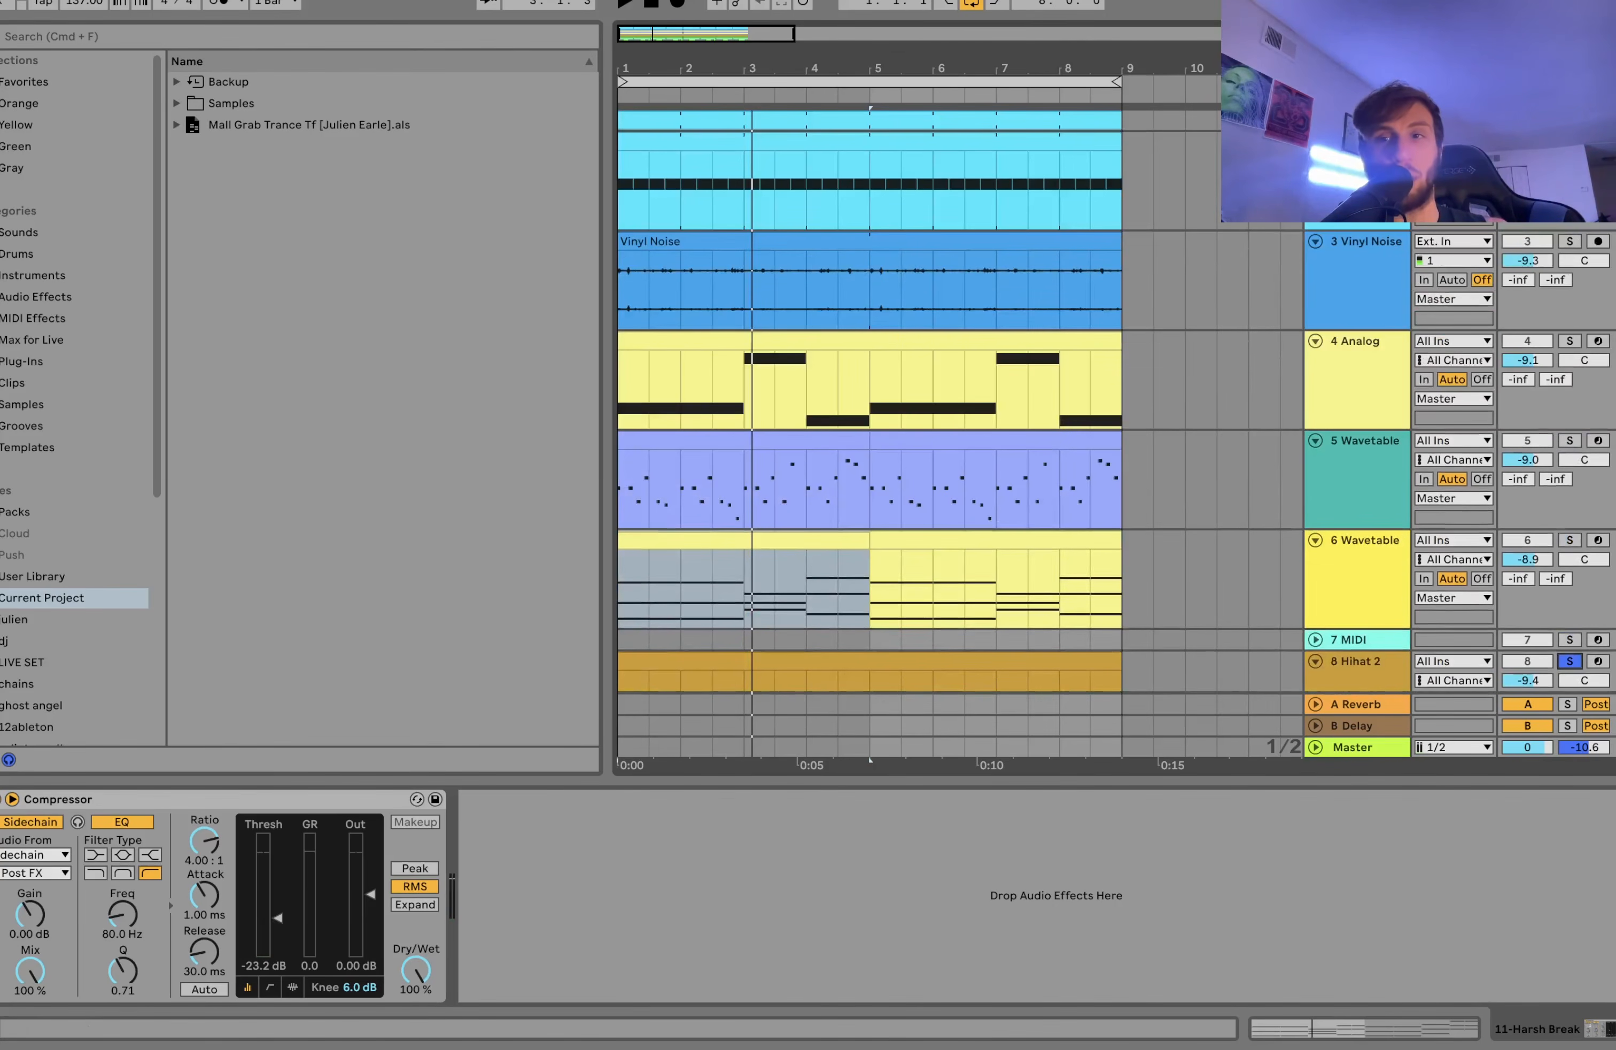
left_click(1569, 243)
key("space")
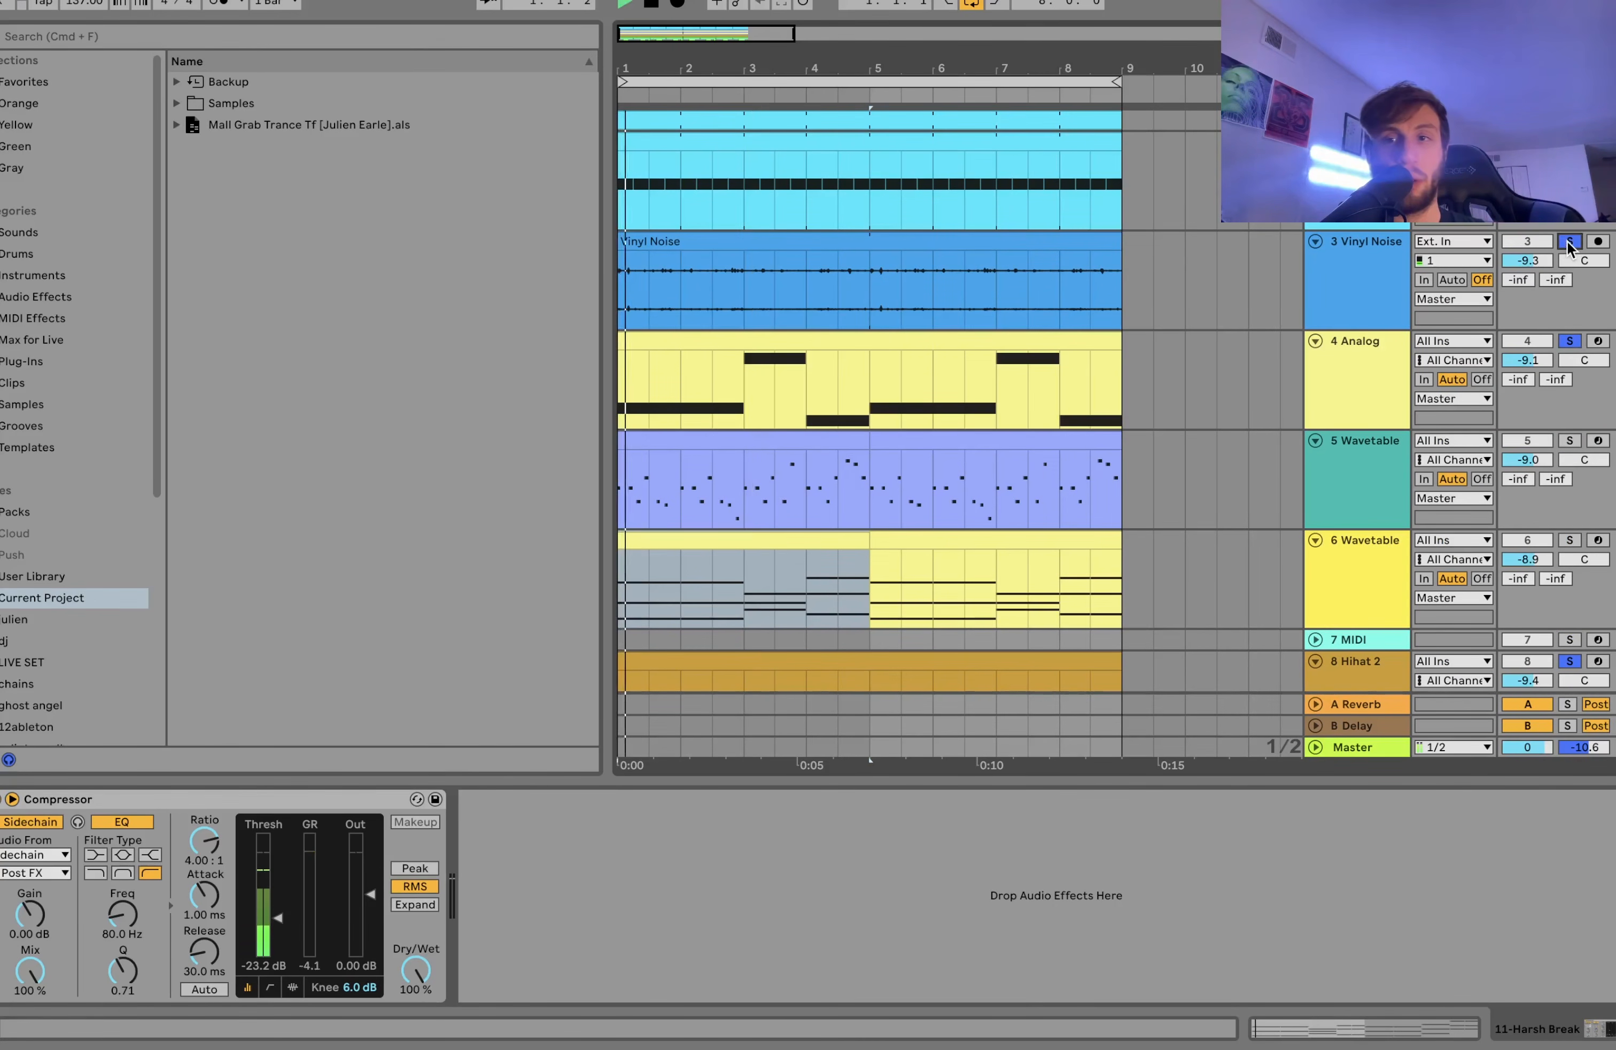
scroll(1570, 247, "down", 5)
left_click(1348, 569)
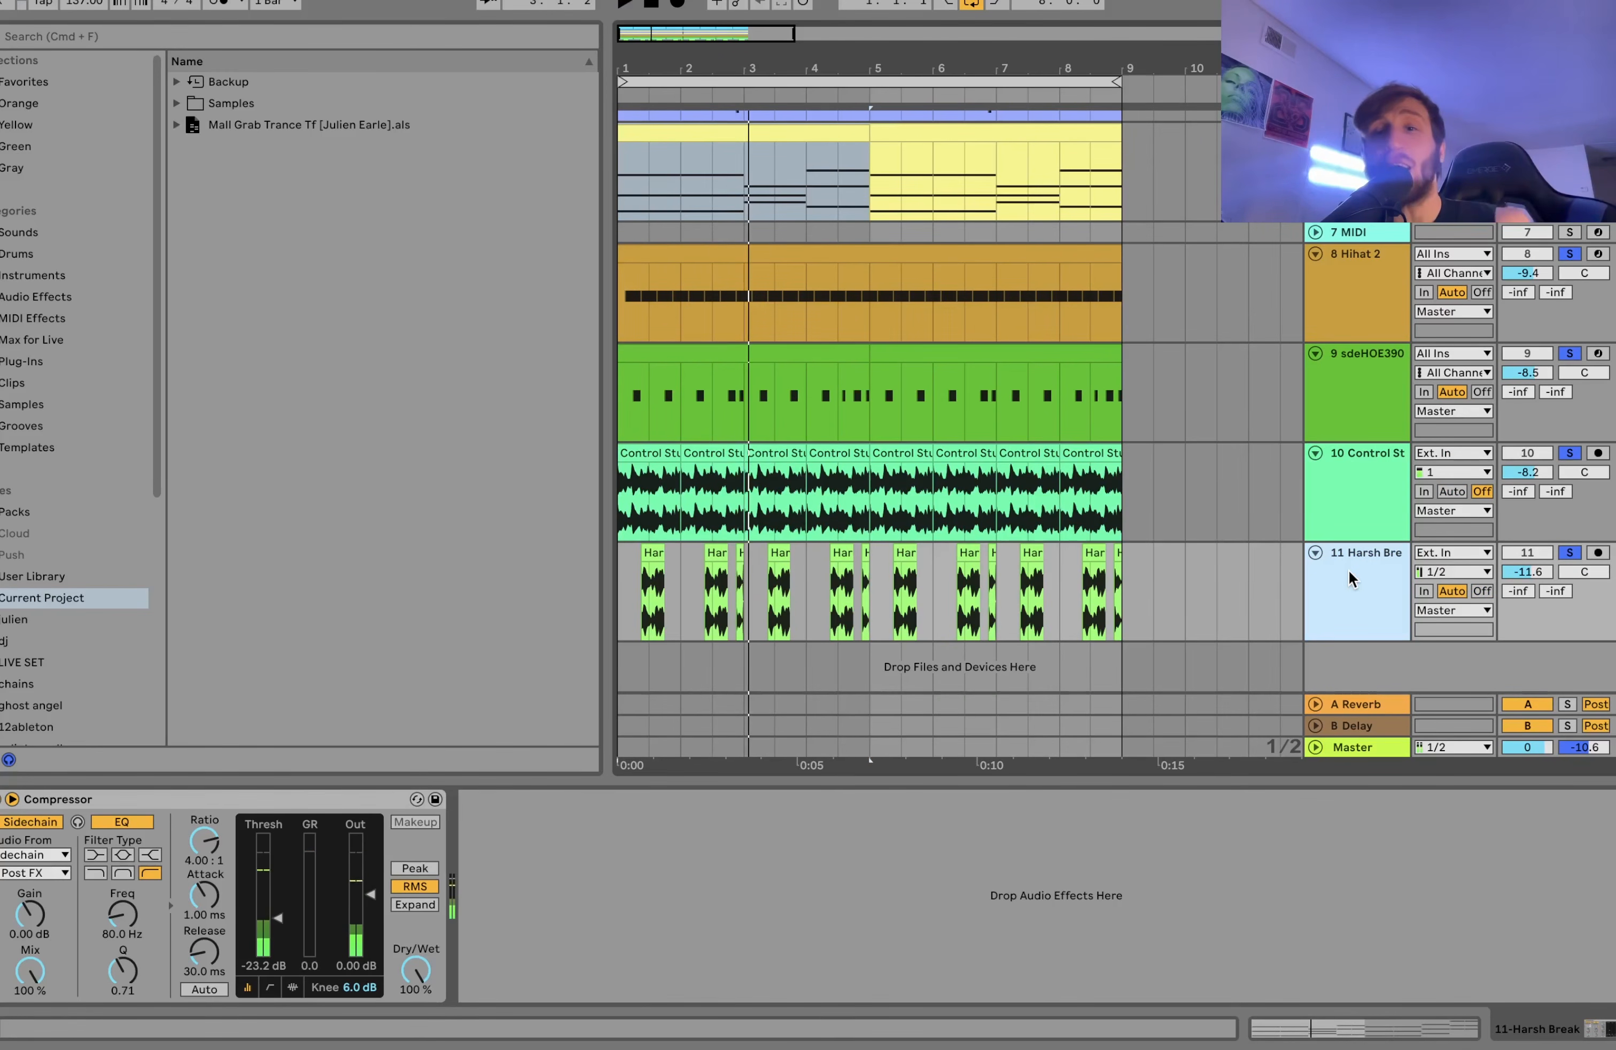
- Clear the solo on all tracks and collapse every track lane in the arrangement
left_click(1571, 553)
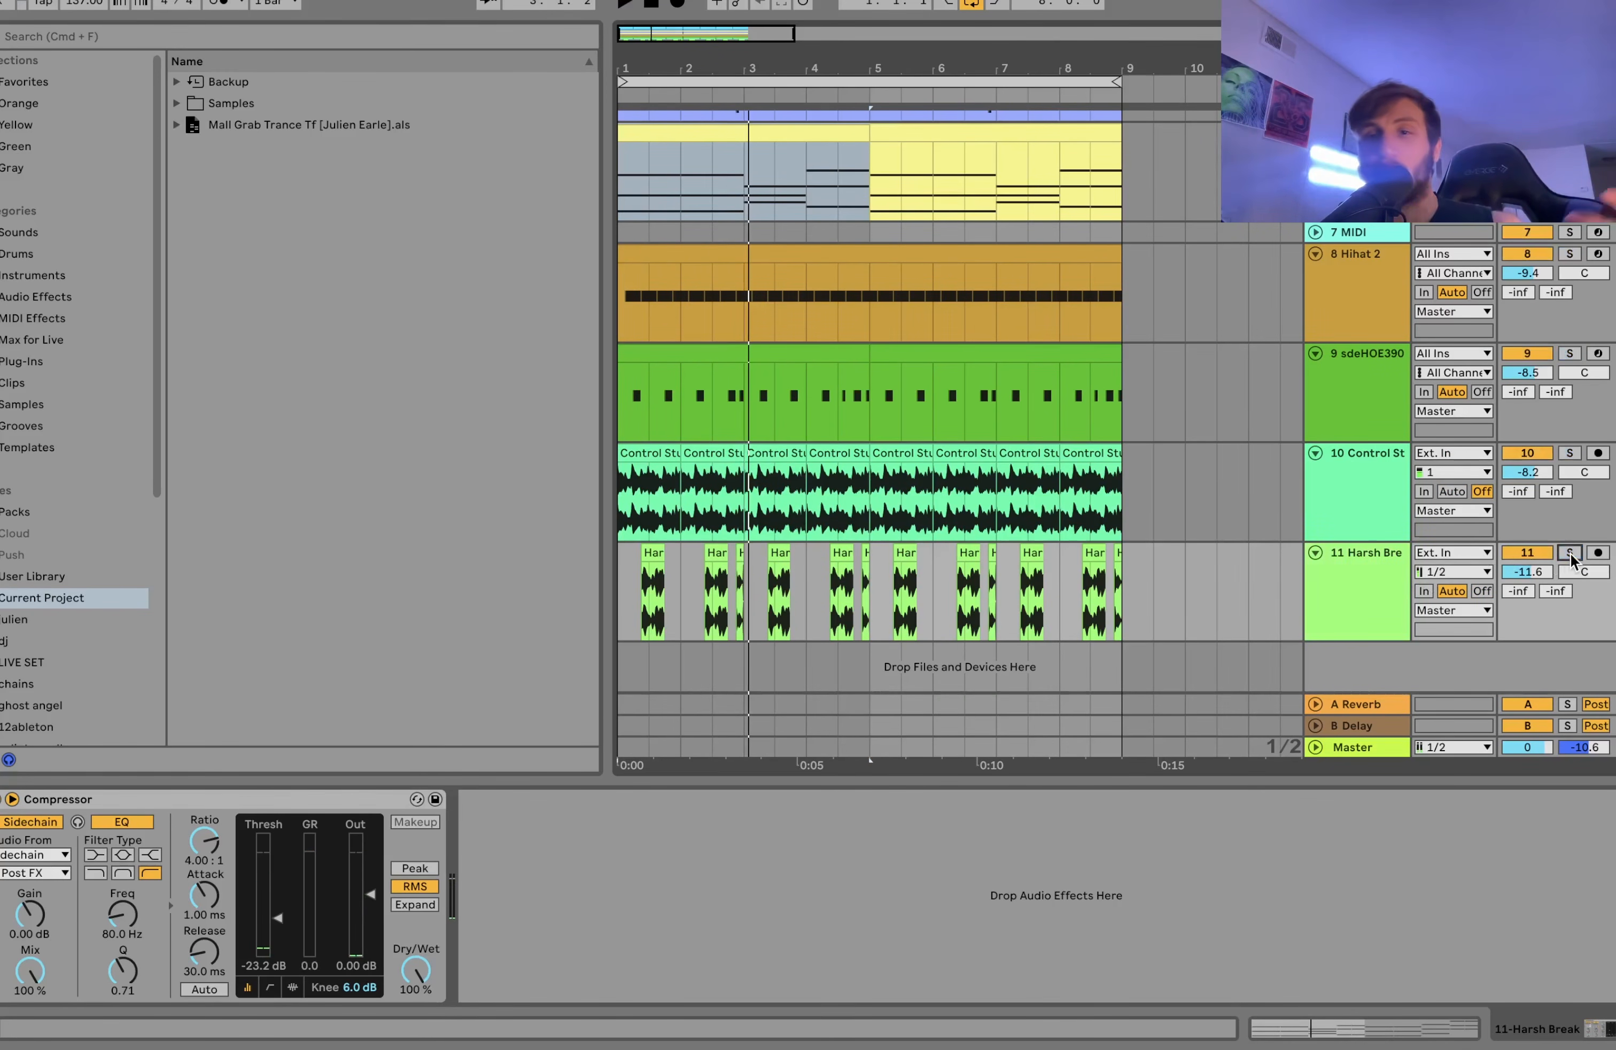
left_click(1375, 579)
key("super+a")
key("u")
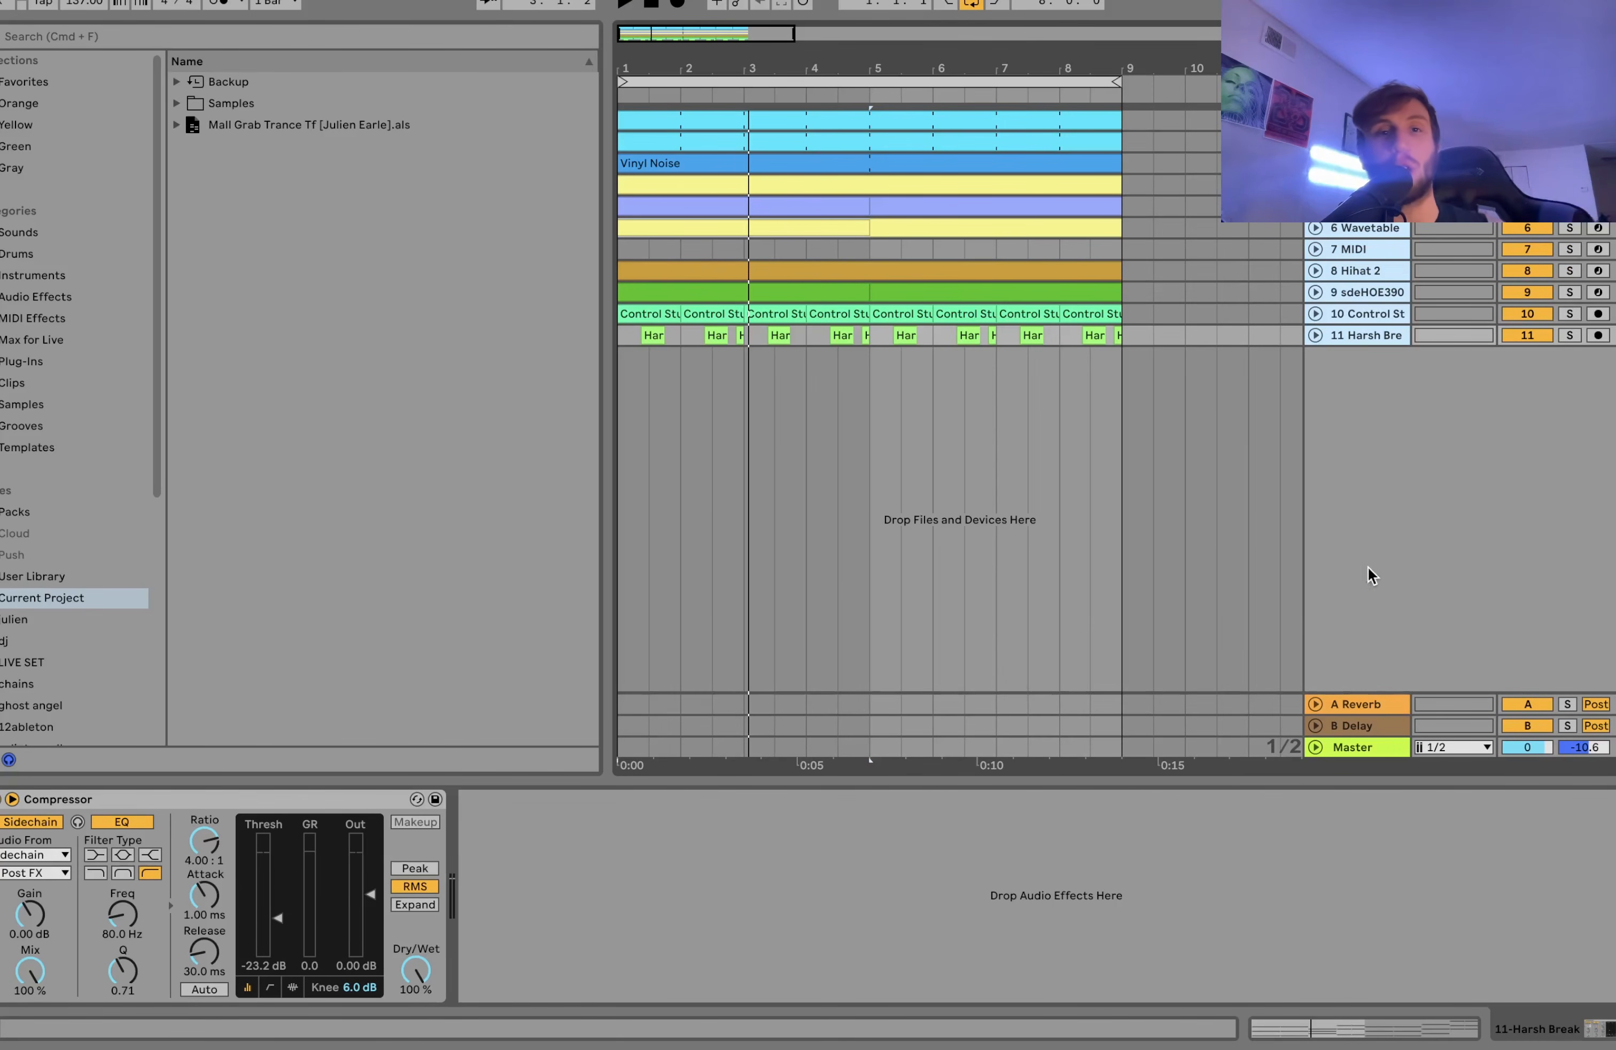
- Return the playhead to the start of the arrangement and hide the device view
left_click(651, 3)
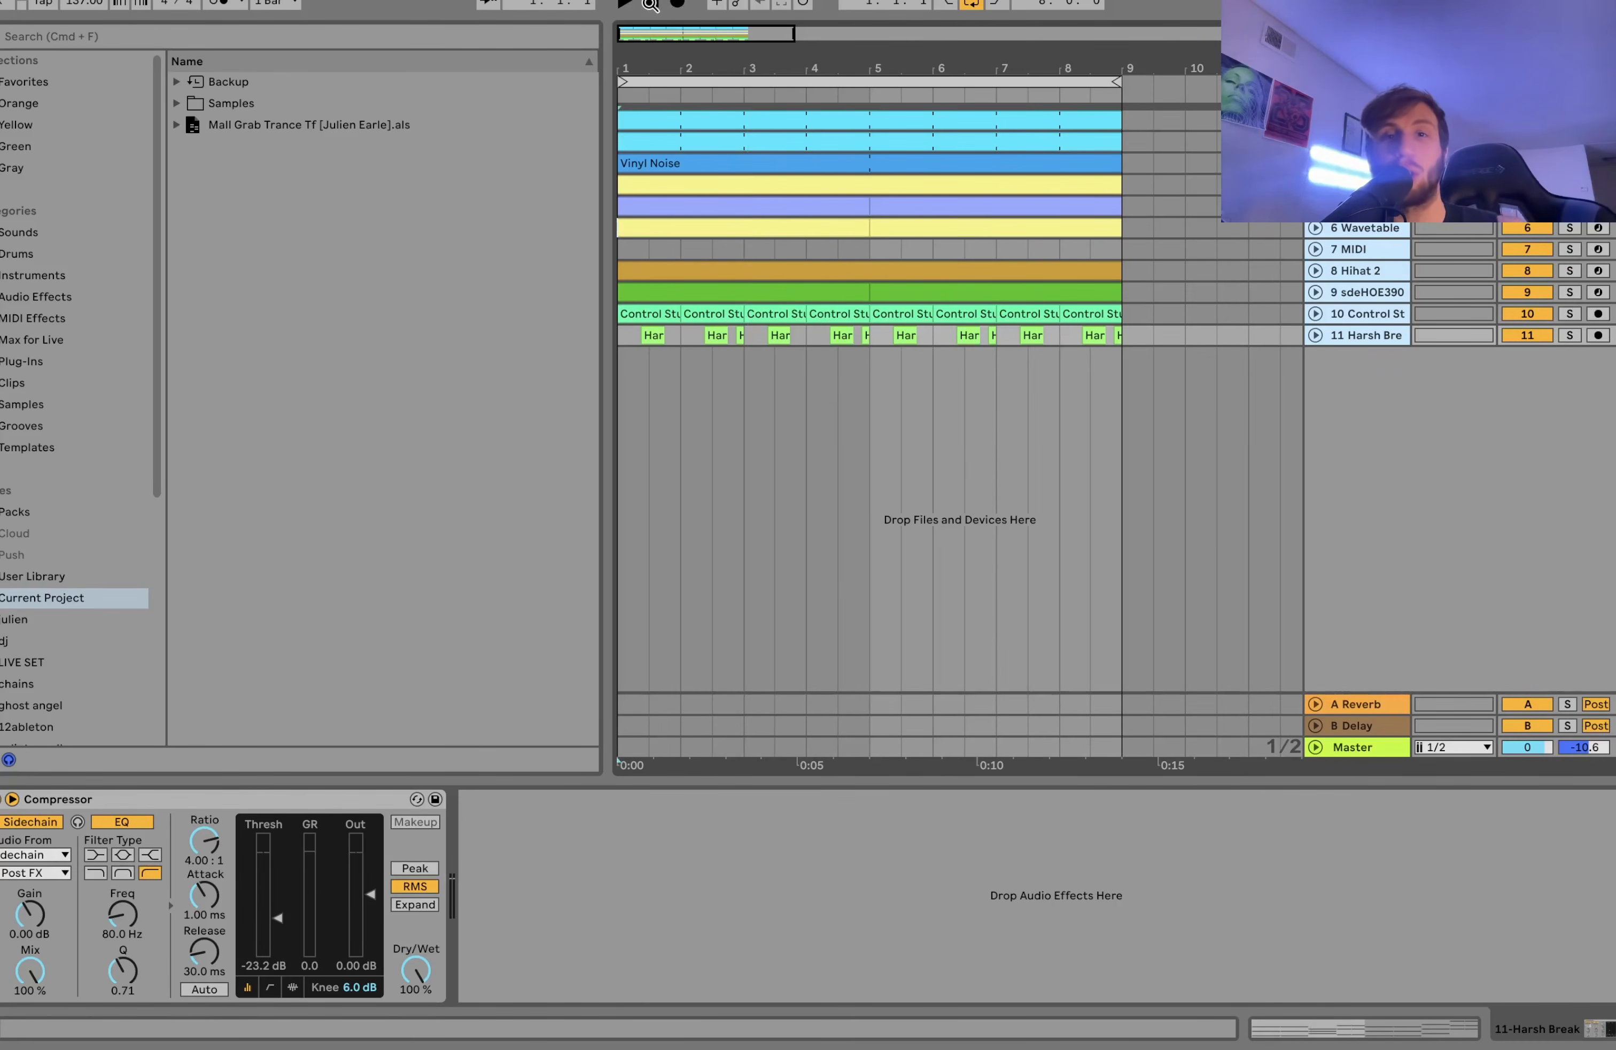
left_click(1613, 1030)
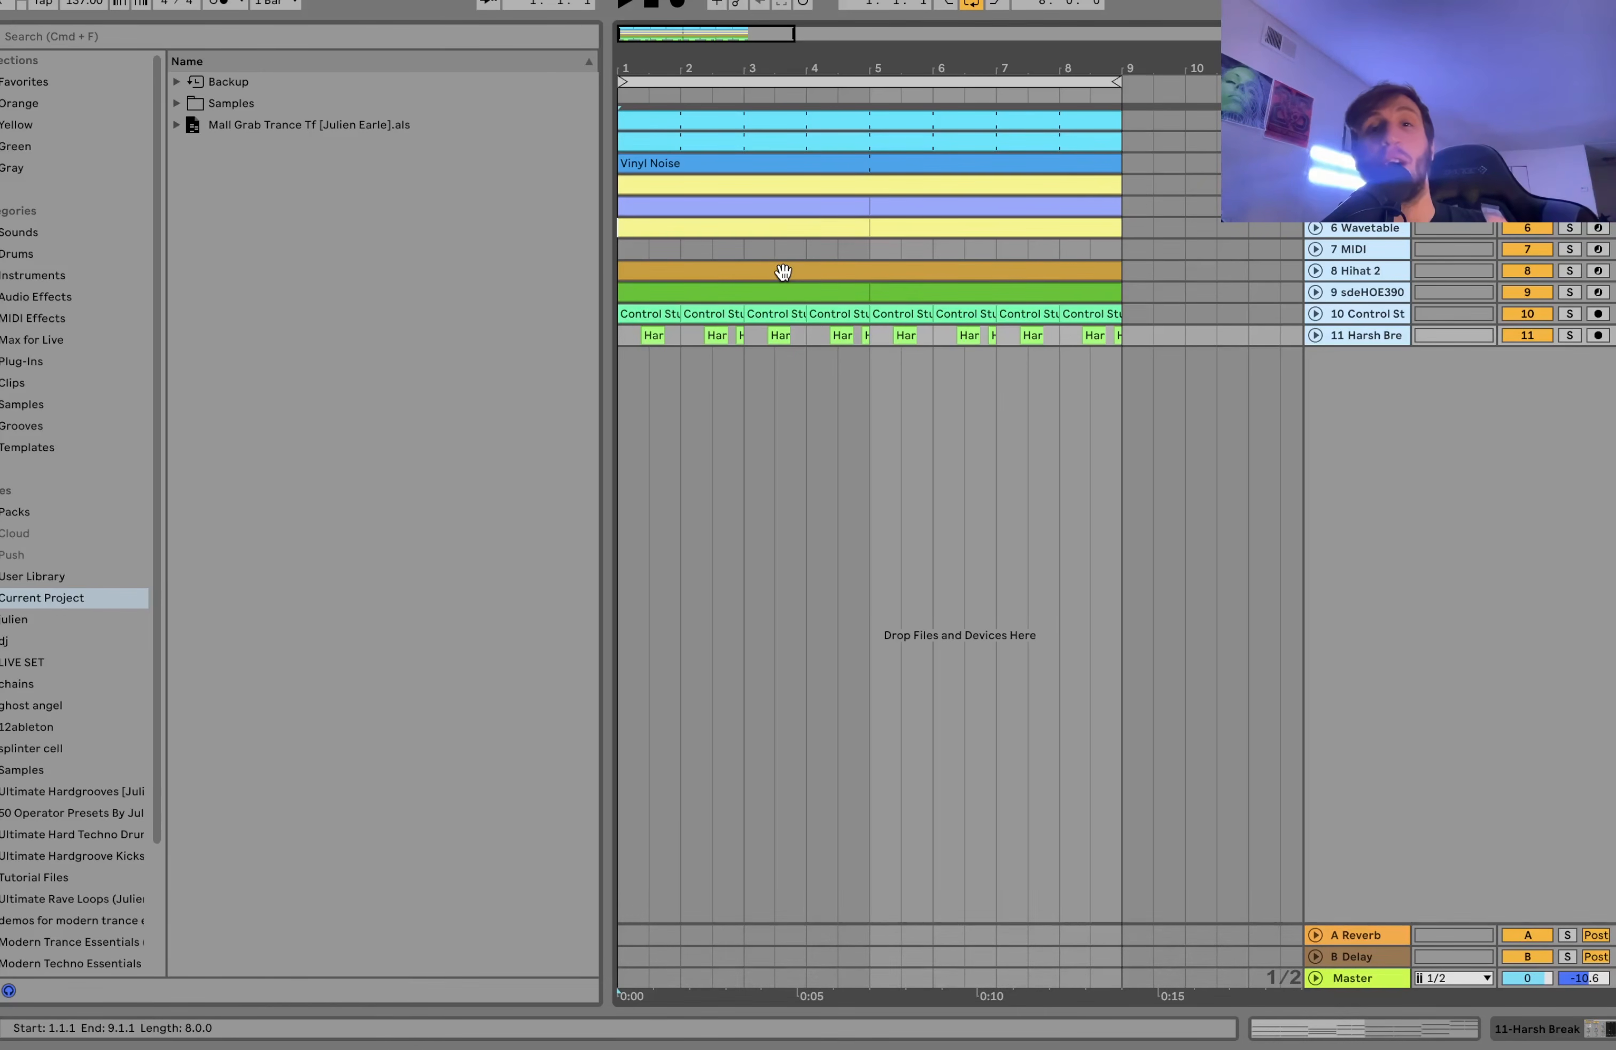
left_click(1371, 248)
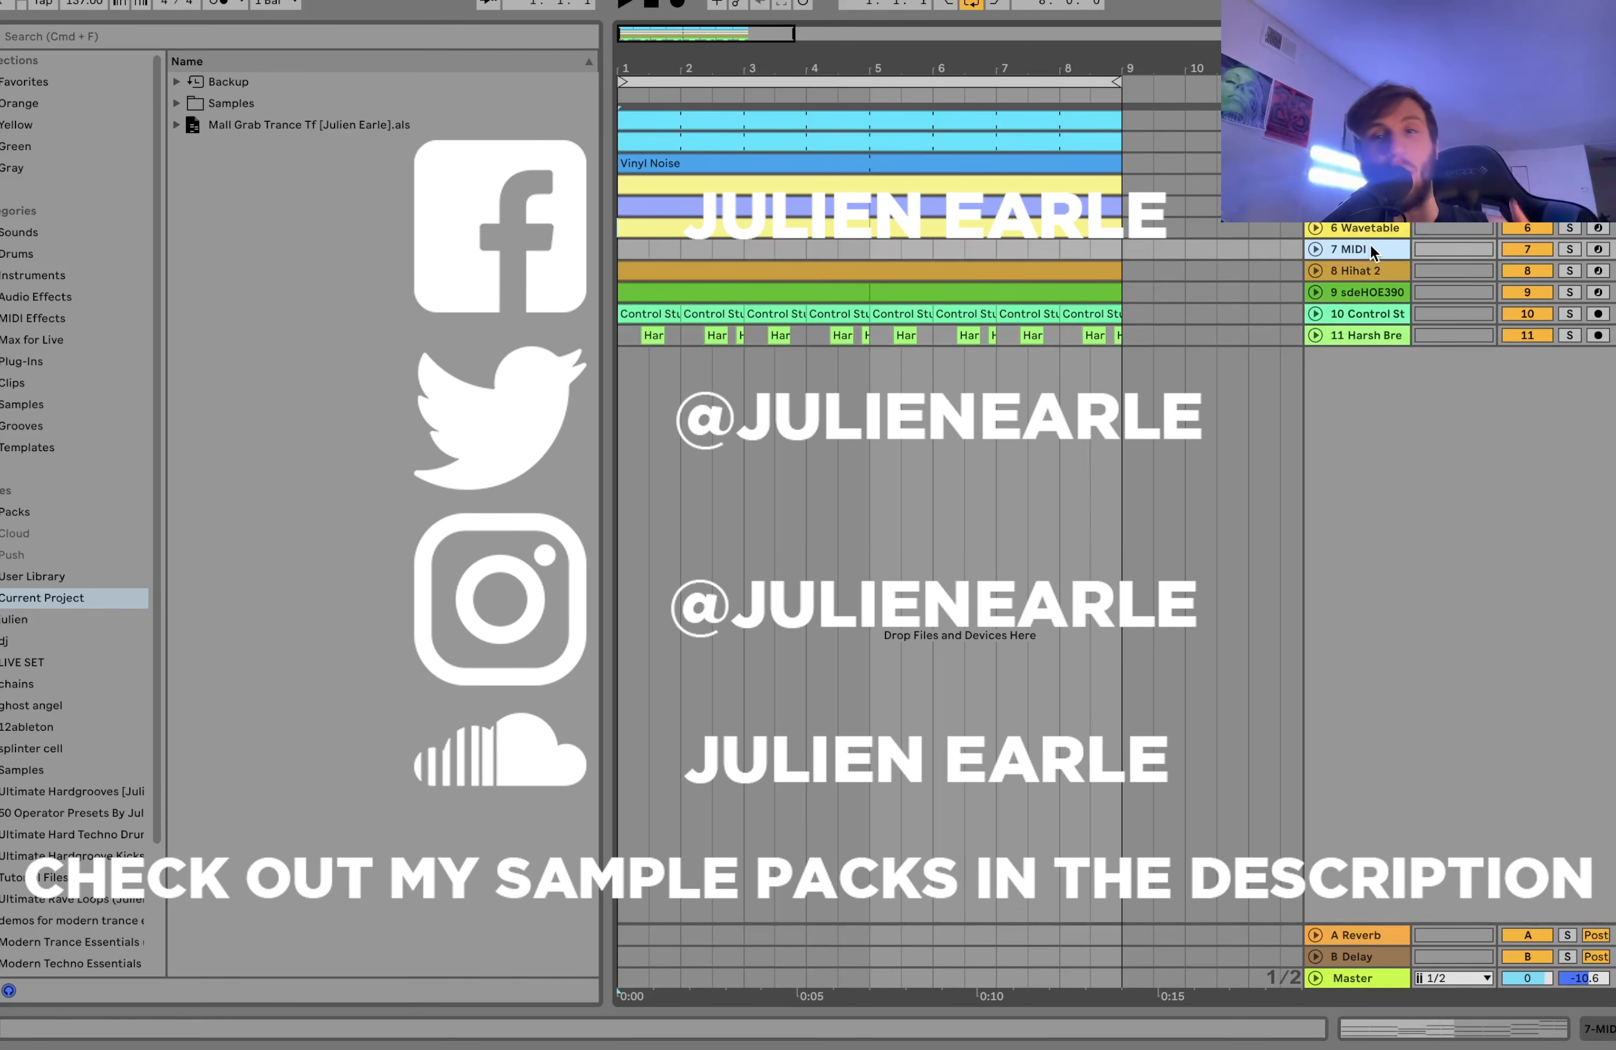